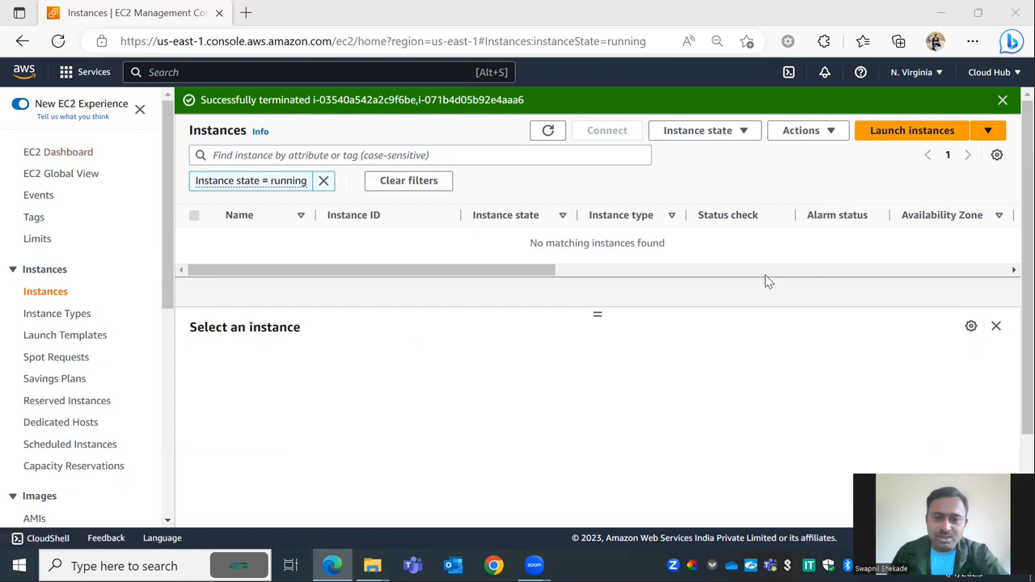
- Start a new EC2 instance launch, name it webserver and choose the Microsoft Windows Server 2022 image
left_click(893, 137)
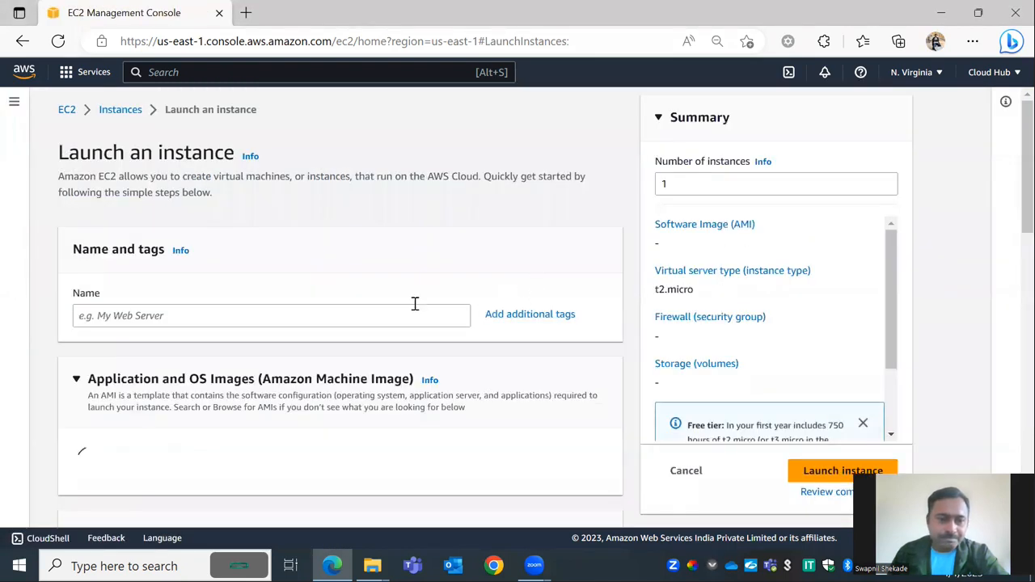
left_click(243, 307)
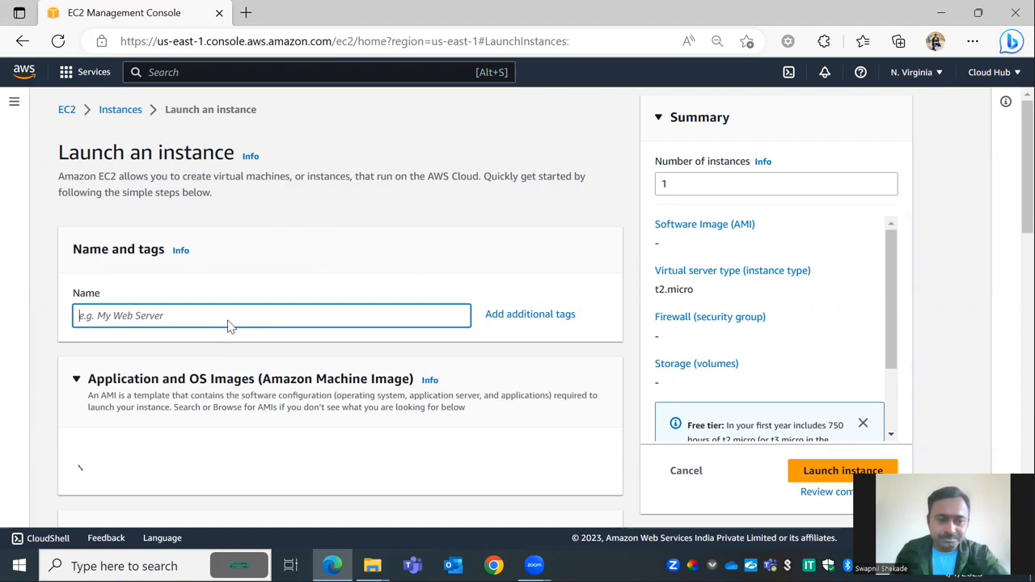
scroll(619, 286, "down", 2)
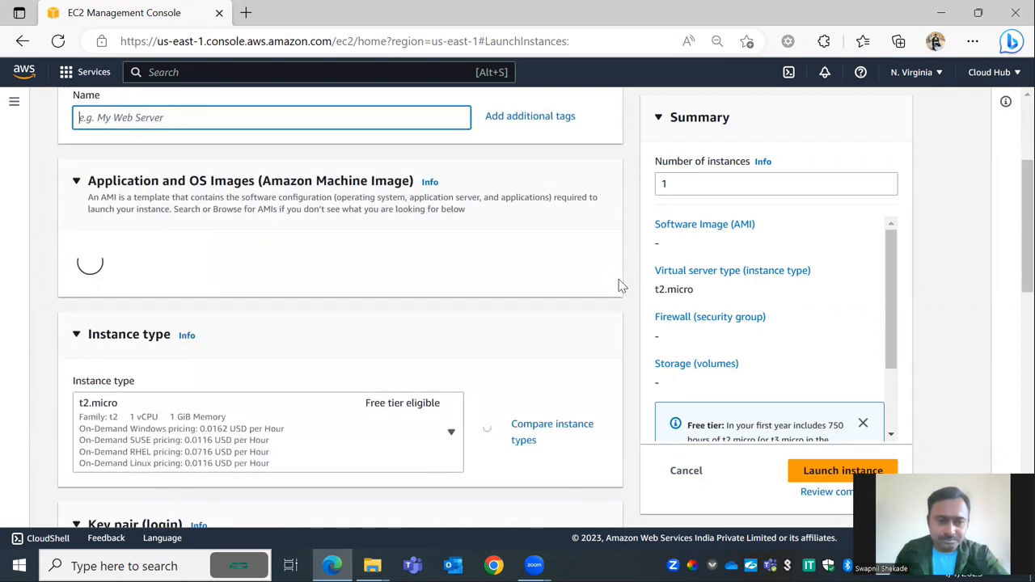
type("webserver")
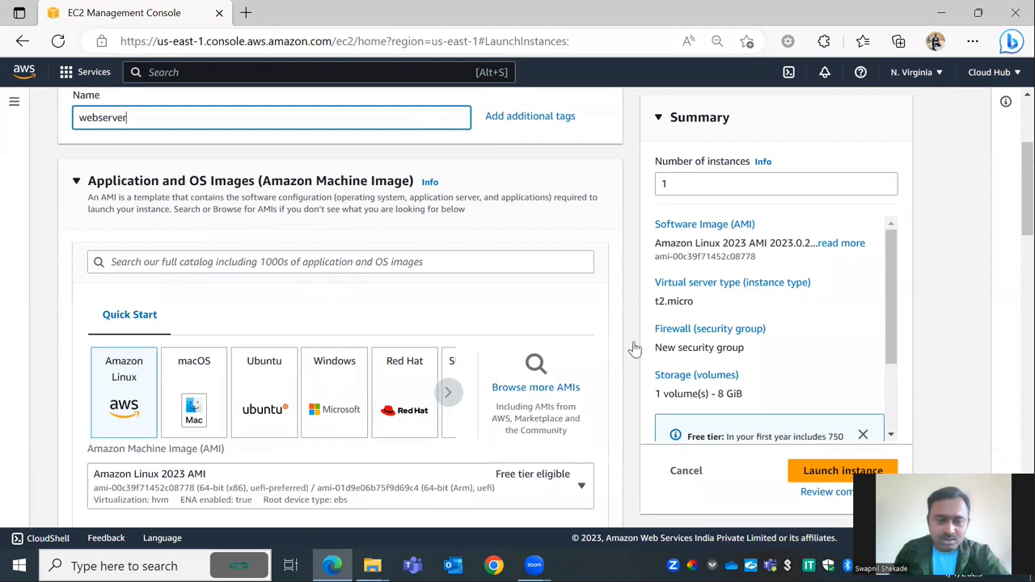
scroll(635, 348, "down", 3)
scroll(635, 348, "down", 2)
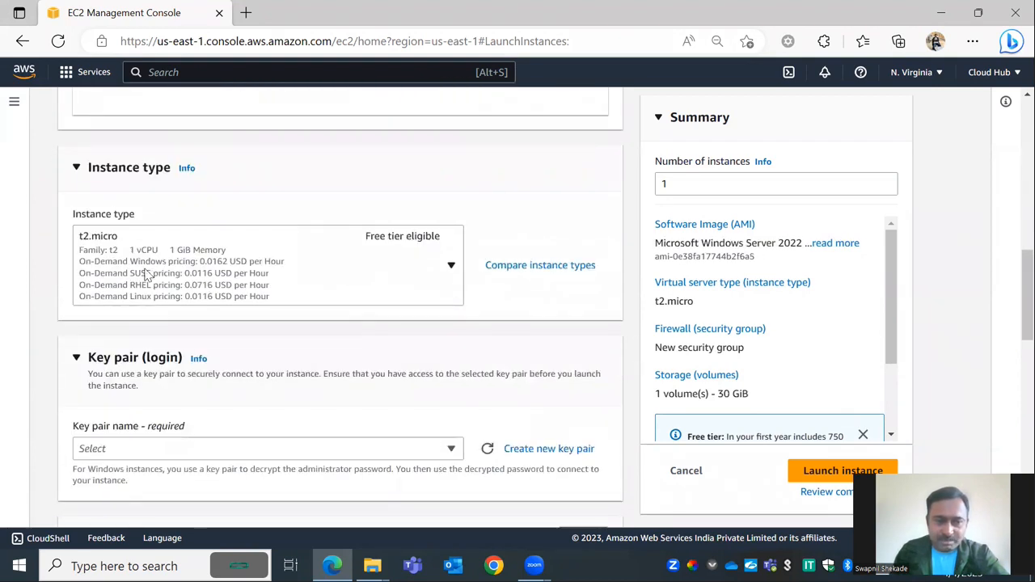
- Create a new key pair named webserver in .pem format for the instance login
scroll(327, 288, "down", 2)
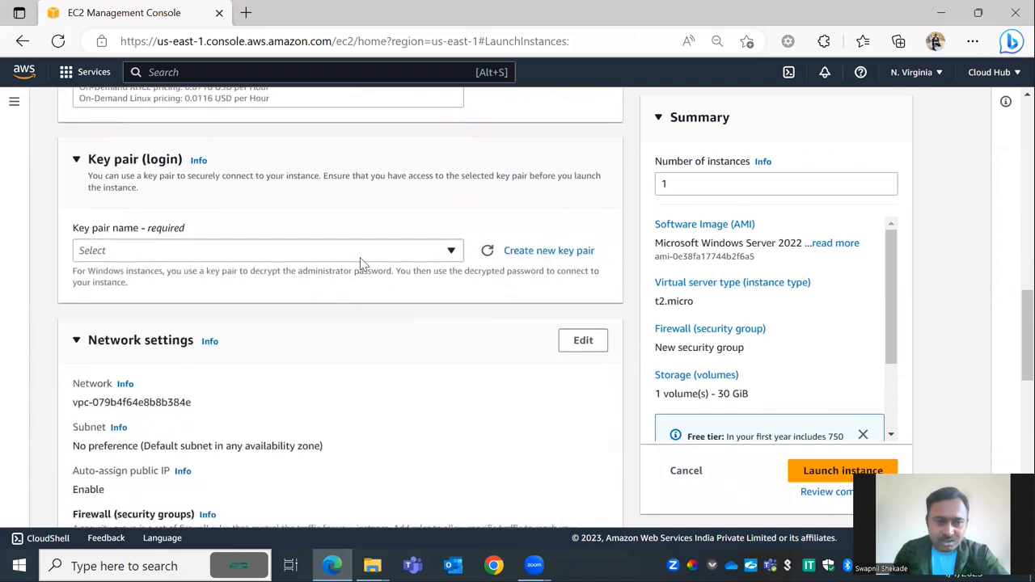
left_click(362, 253)
left_click(539, 253)
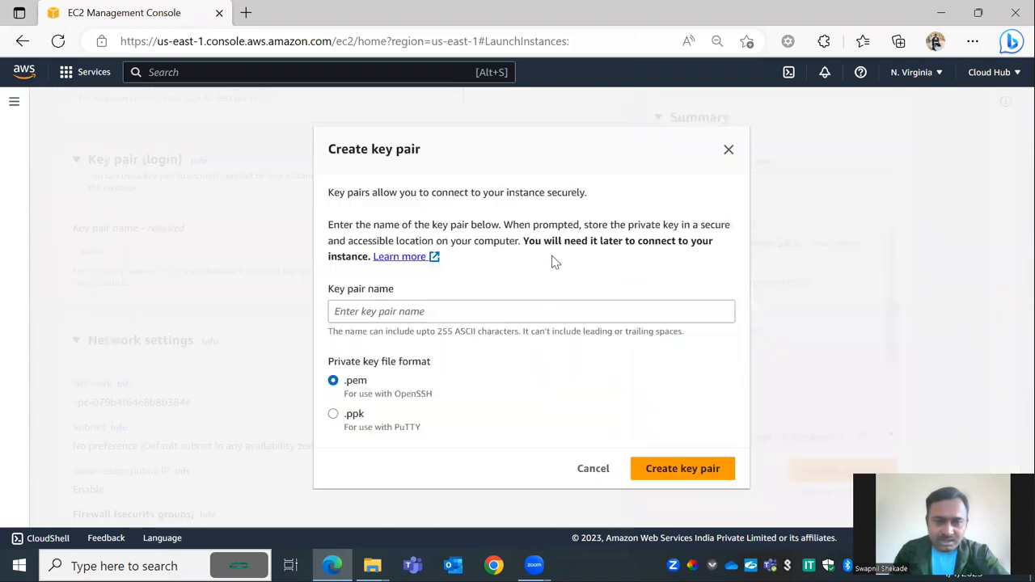
type("server")
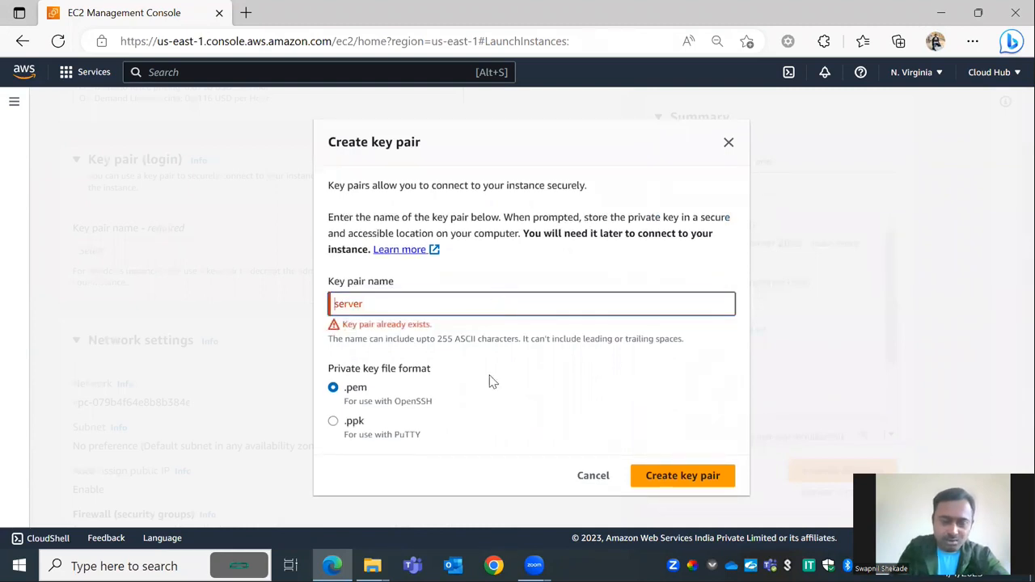
type("web")
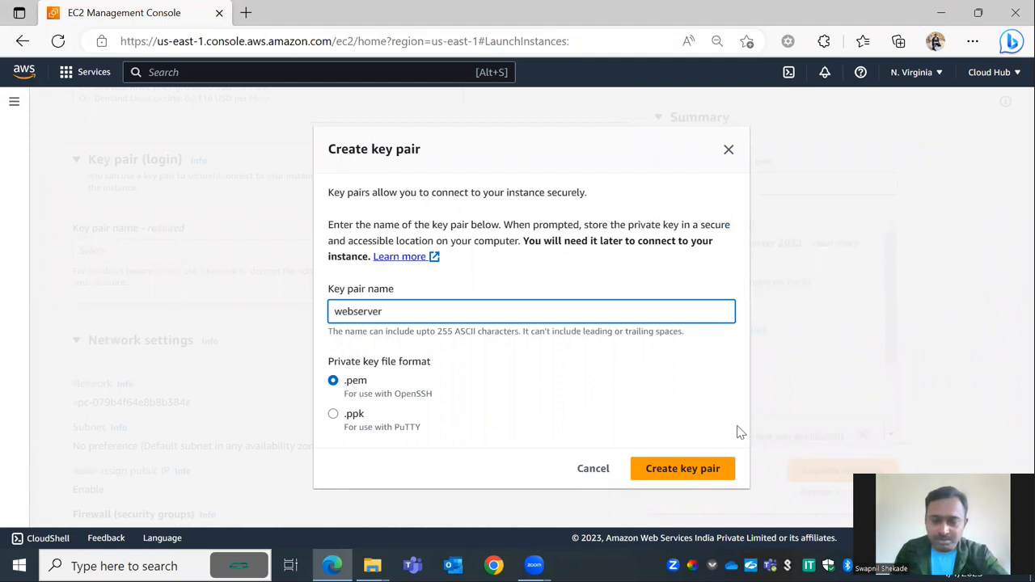
left_click(694, 469)
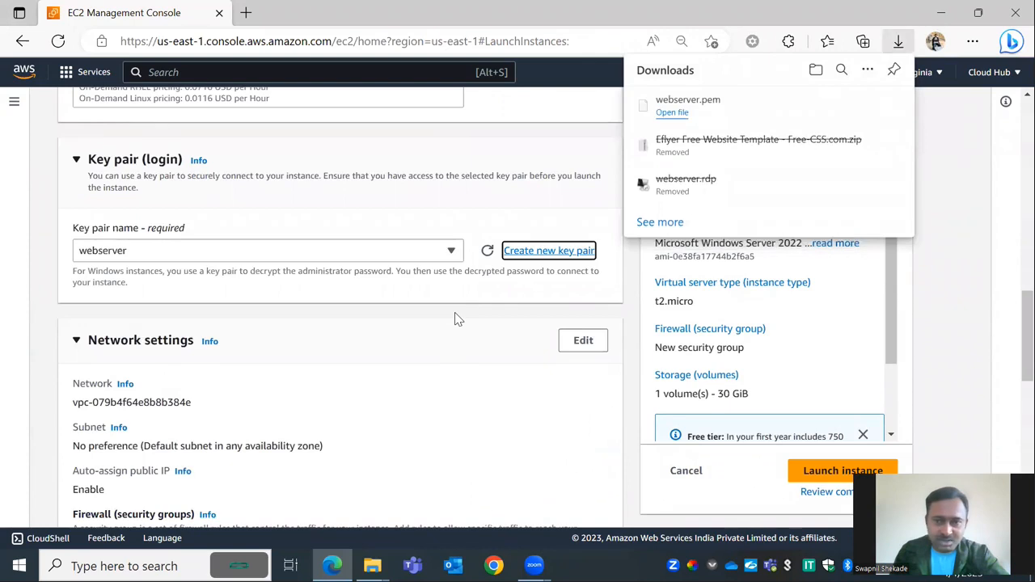
- Allow HTTPS and HTTP traffic from the internet in the new security group's firewall rules
scroll(455, 321, "down", 1)
scroll(456, 320, "down", 1)
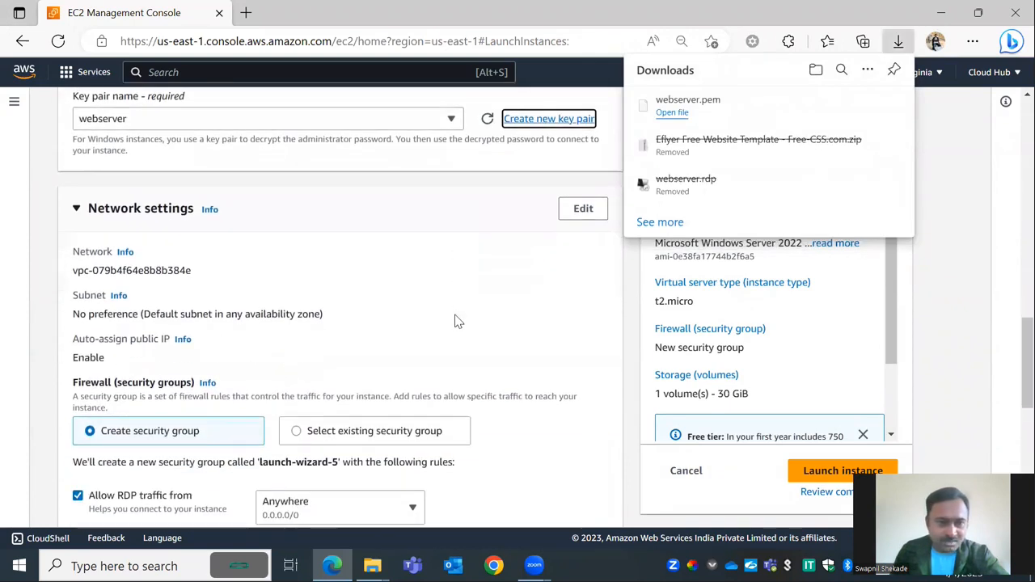
scroll(455, 320, "down", 3)
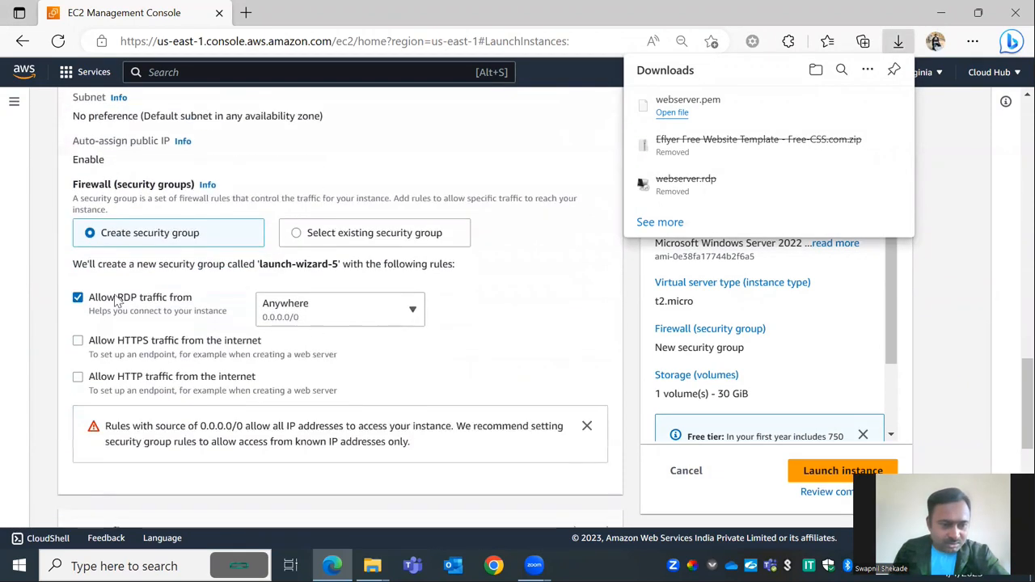
scroll(243, 231, "up", 1)
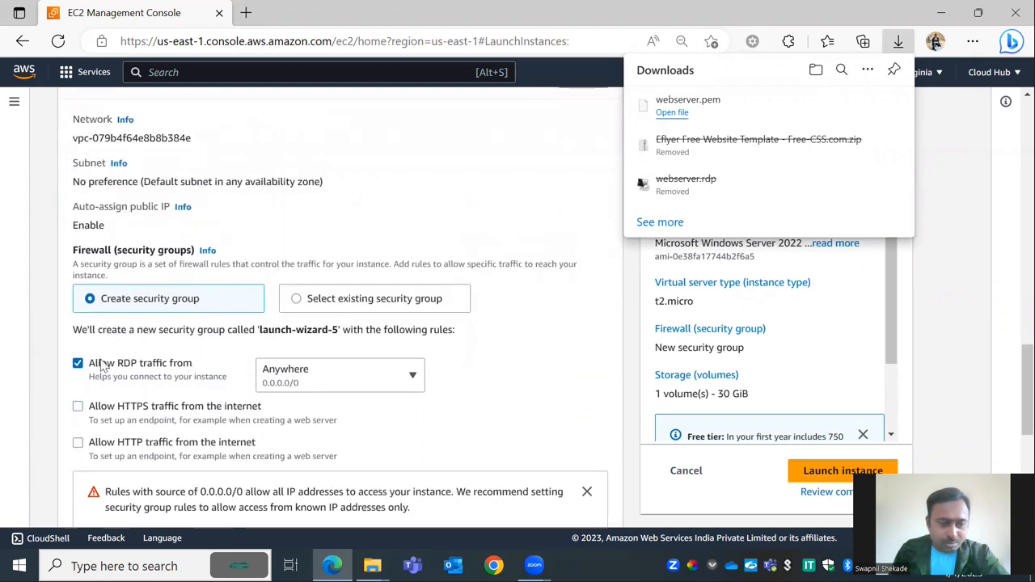
left_click(78, 414)
left_click(127, 411)
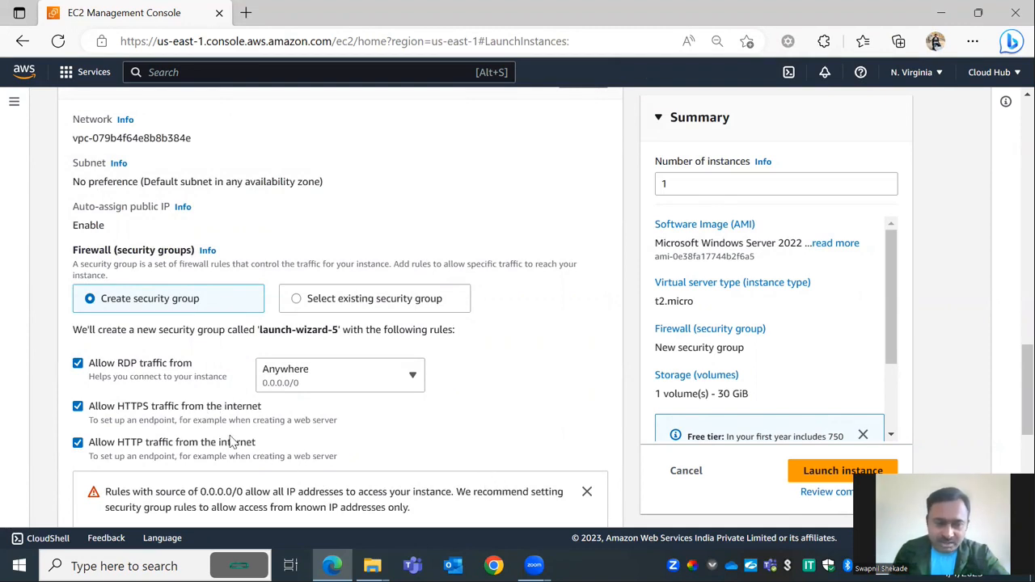
- Review the storage and summary settings and launch the instance
scroll(631, 435, "down", 5)
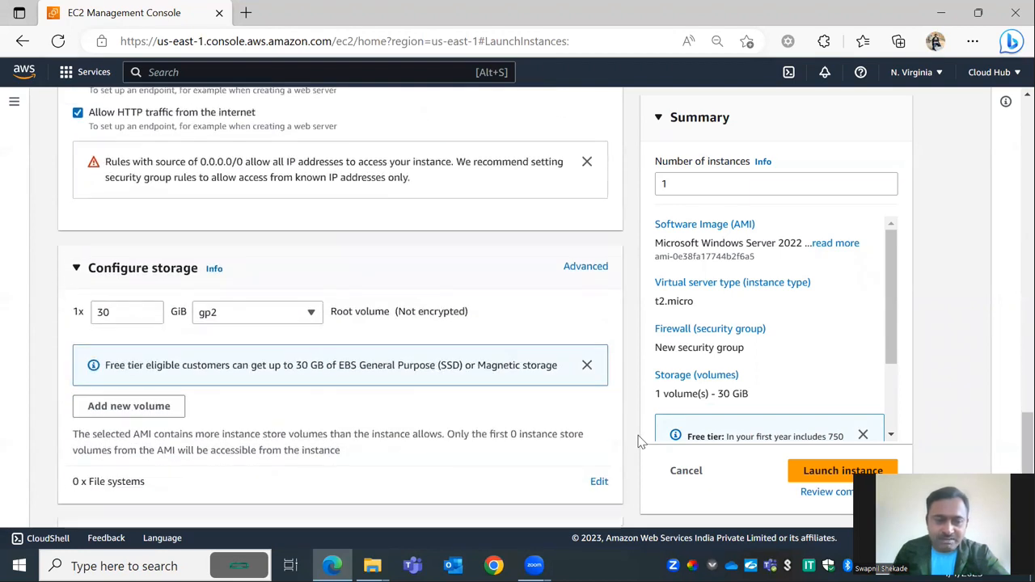
scroll(615, 449, "up", 9)
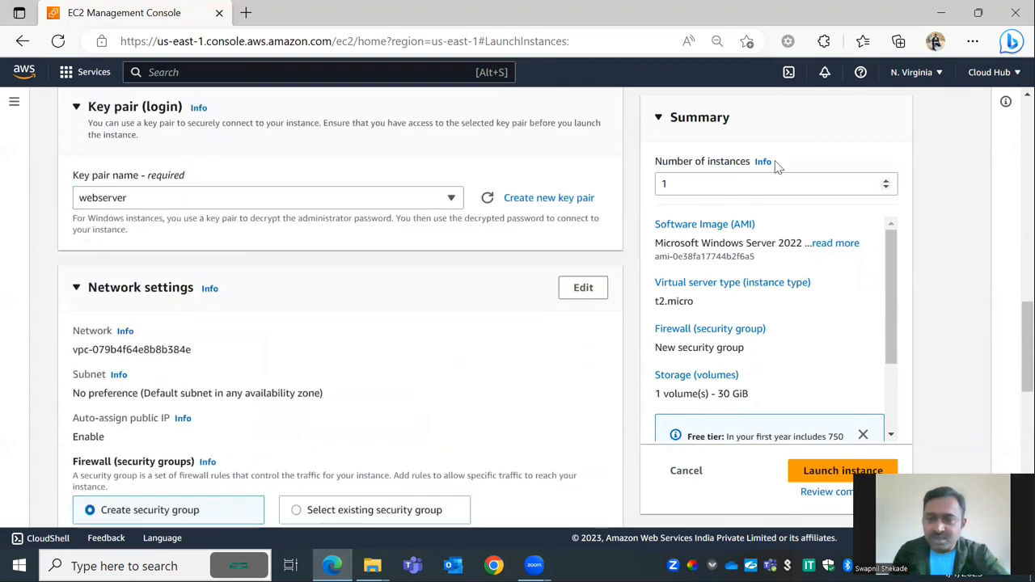
left_click(823, 473)
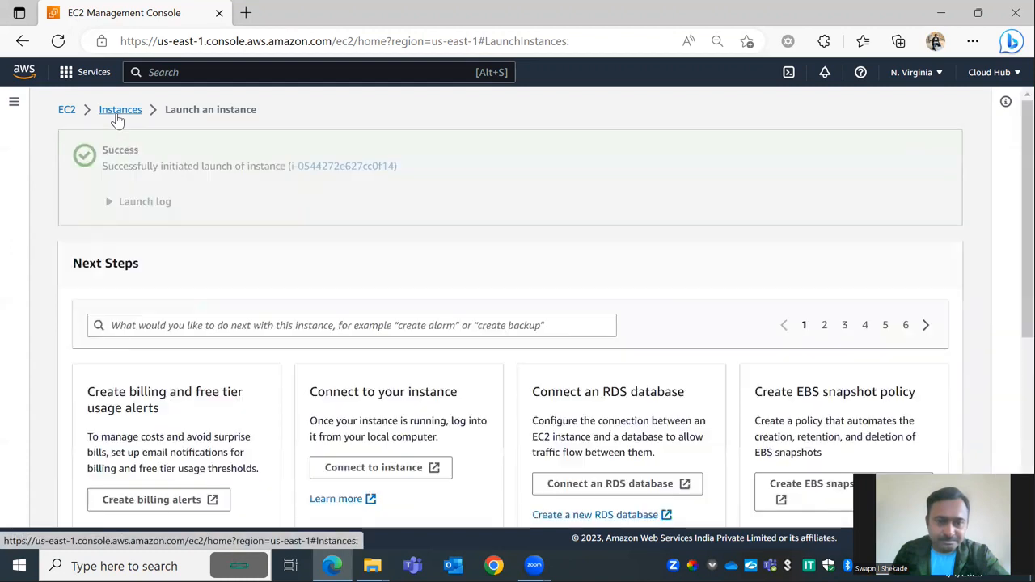
- Return to the instances list and refresh it to check the new webserver instance's state
left_click(117, 110)
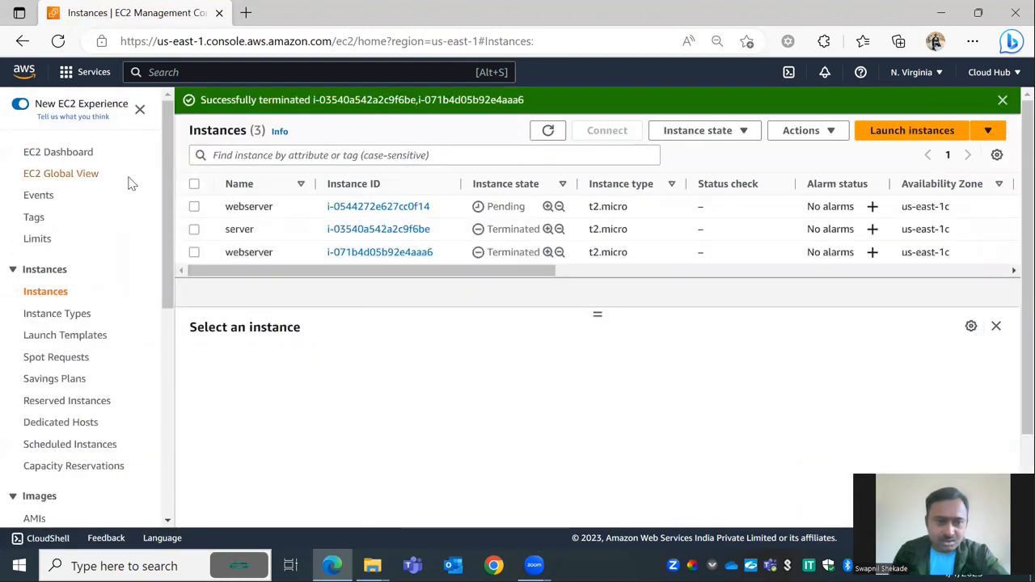
double_click(528, 208)
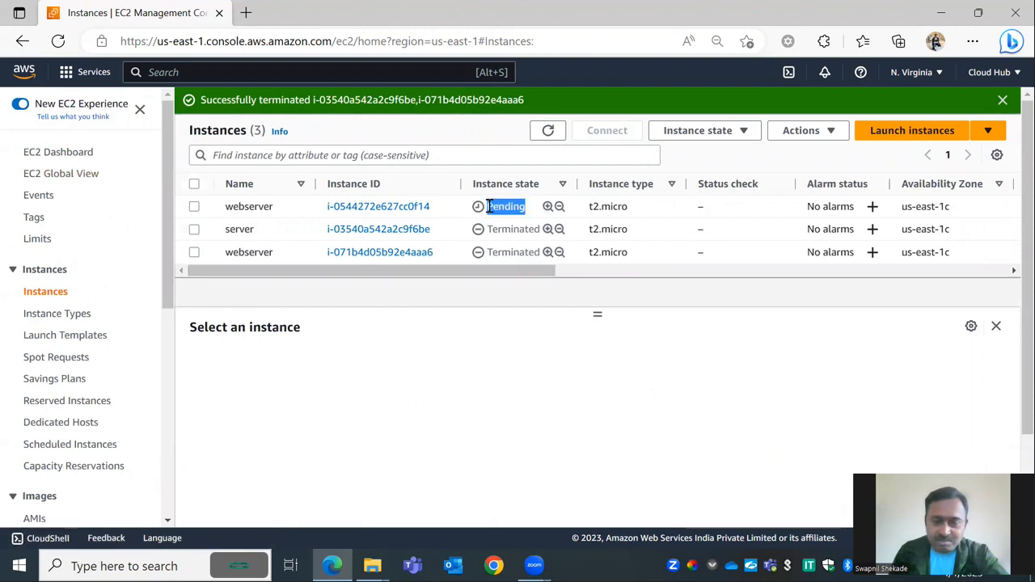
left_click(549, 131)
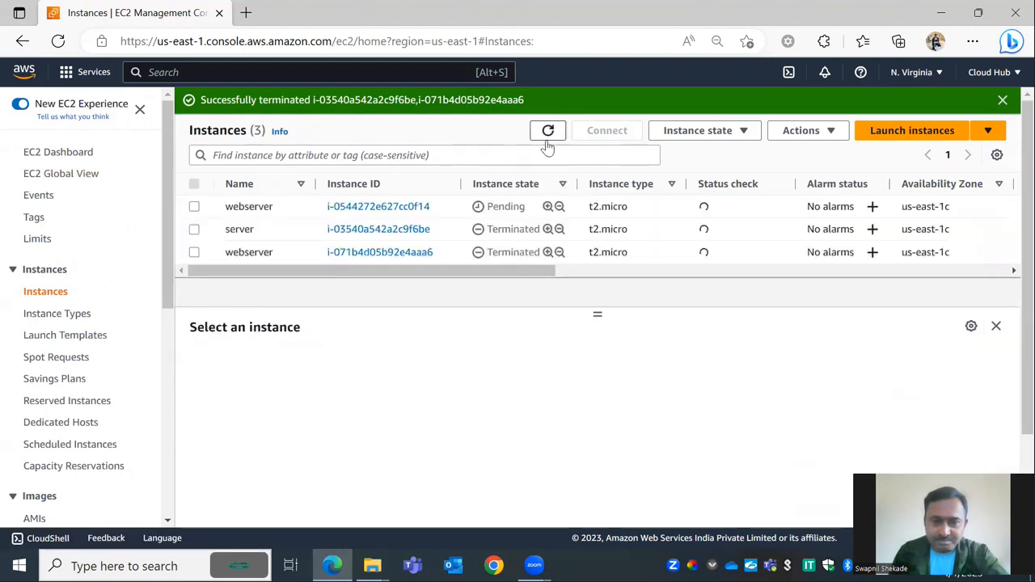
left_click_drag(528, 209, 485, 212)
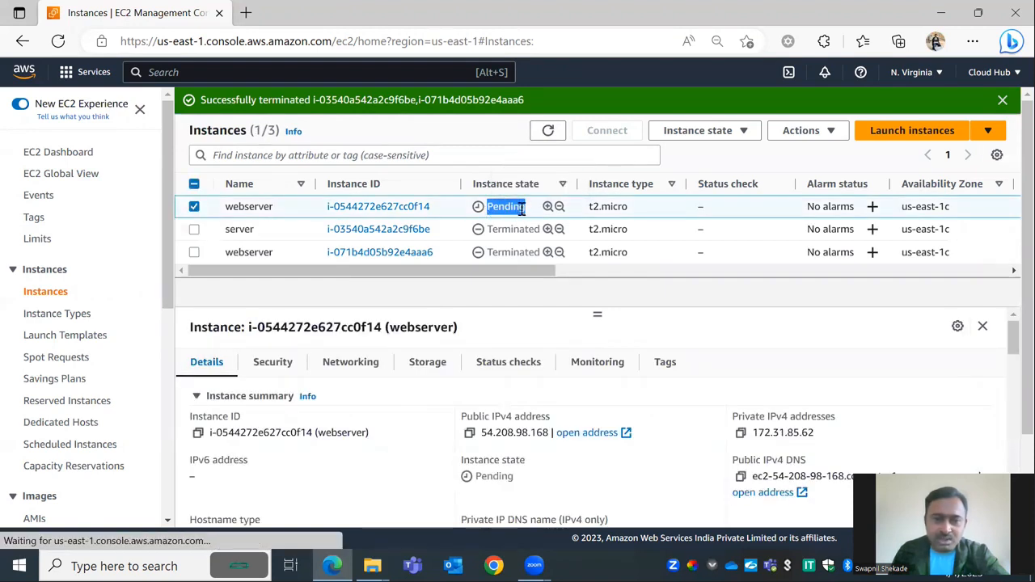
left_click(526, 212)
double_click(495, 210)
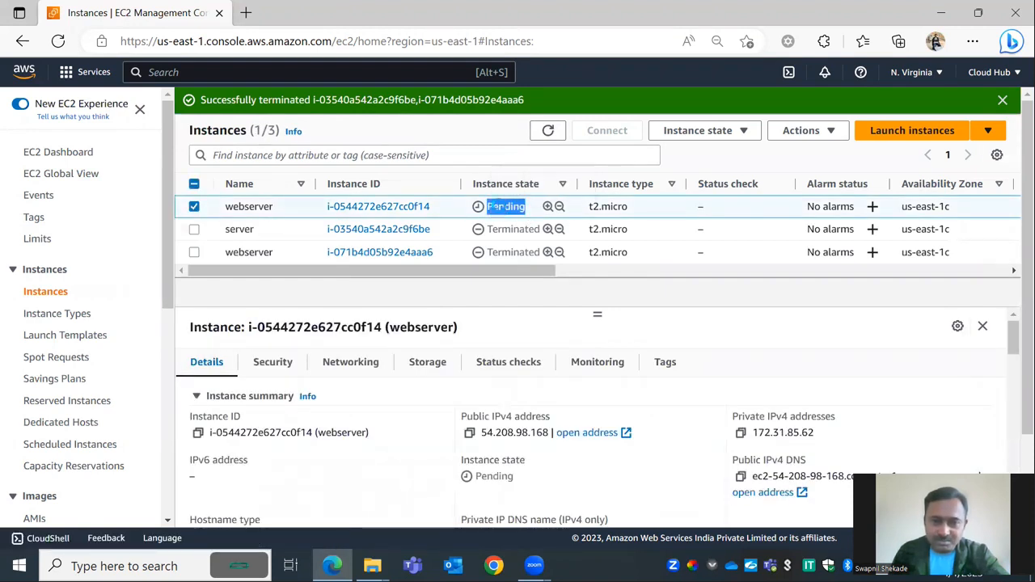
left_click(525, 208)
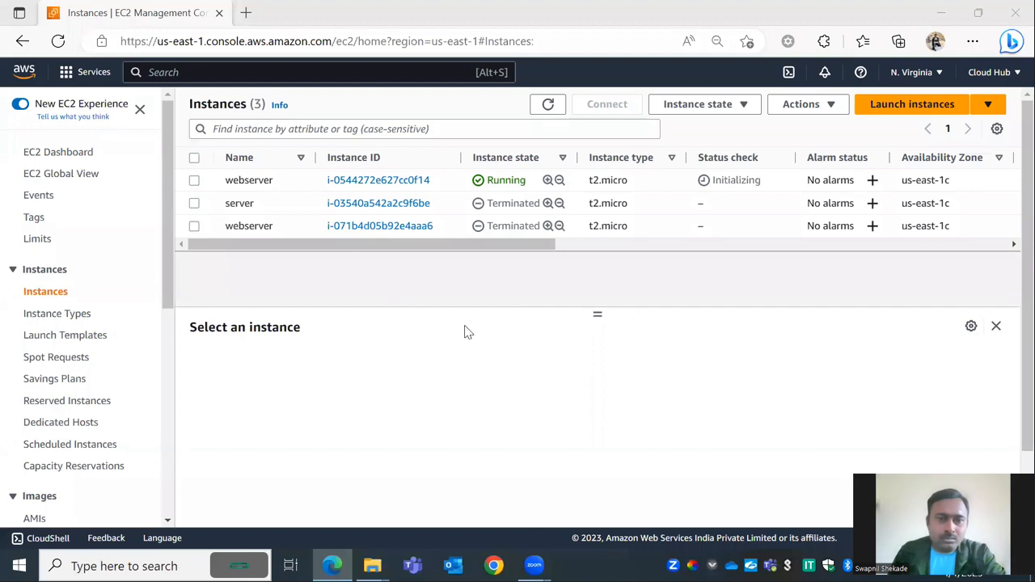
left_click(548, 107)
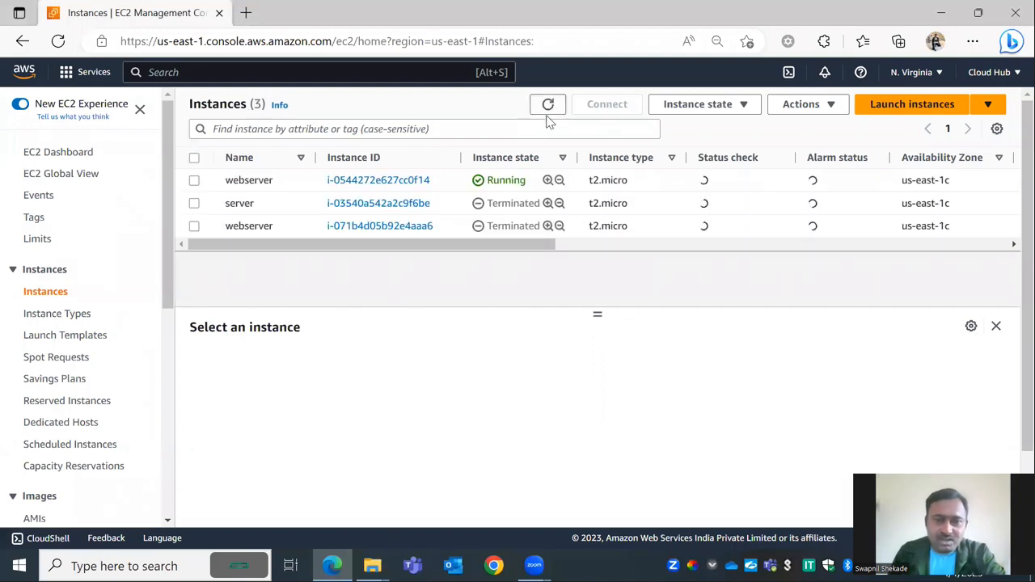
- Open the RDP client connection options for the new webserver instance and download its remote desktop file
left_click(194, 180)
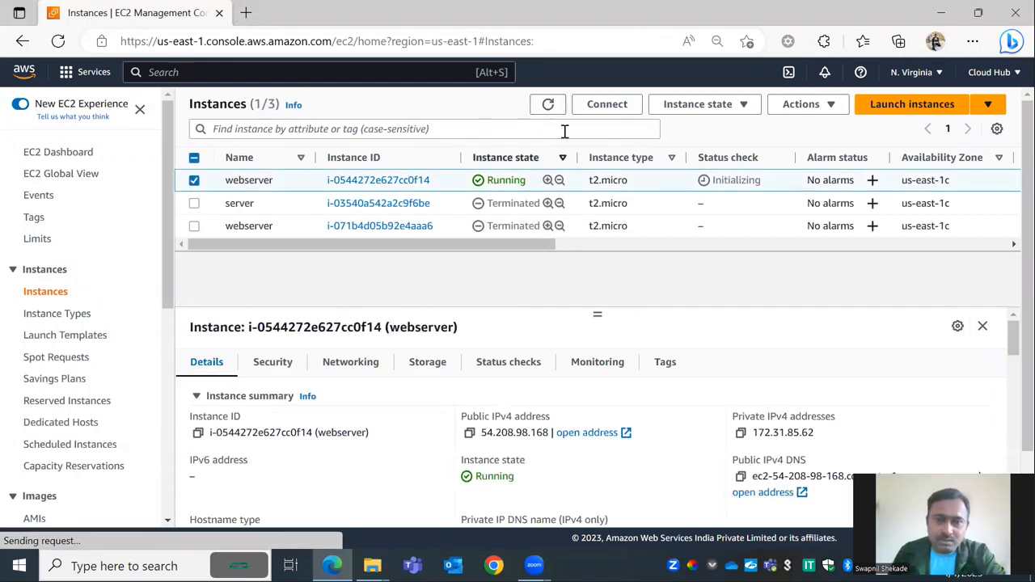
left_click(608, 105)
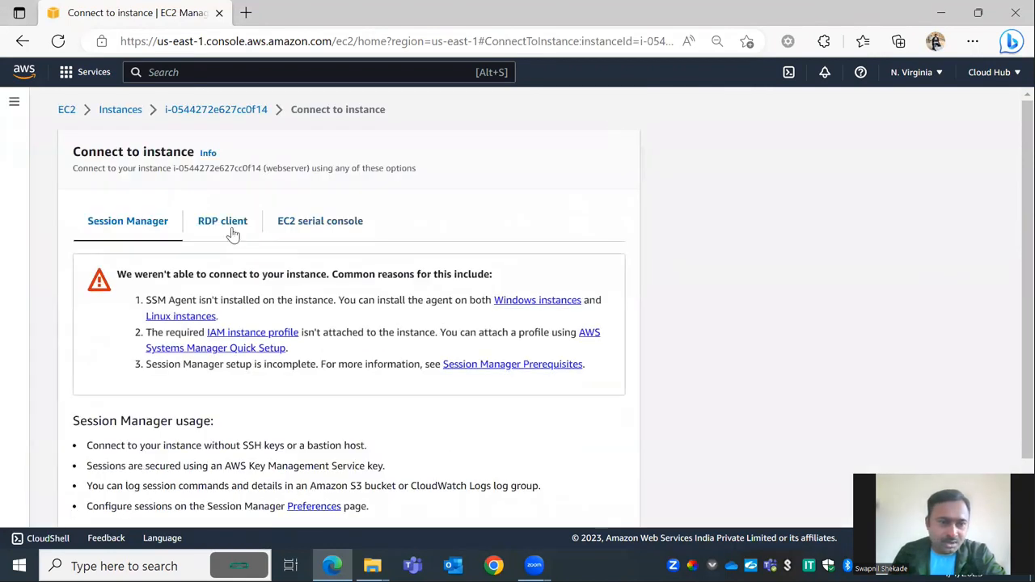
left_click(206, 225)
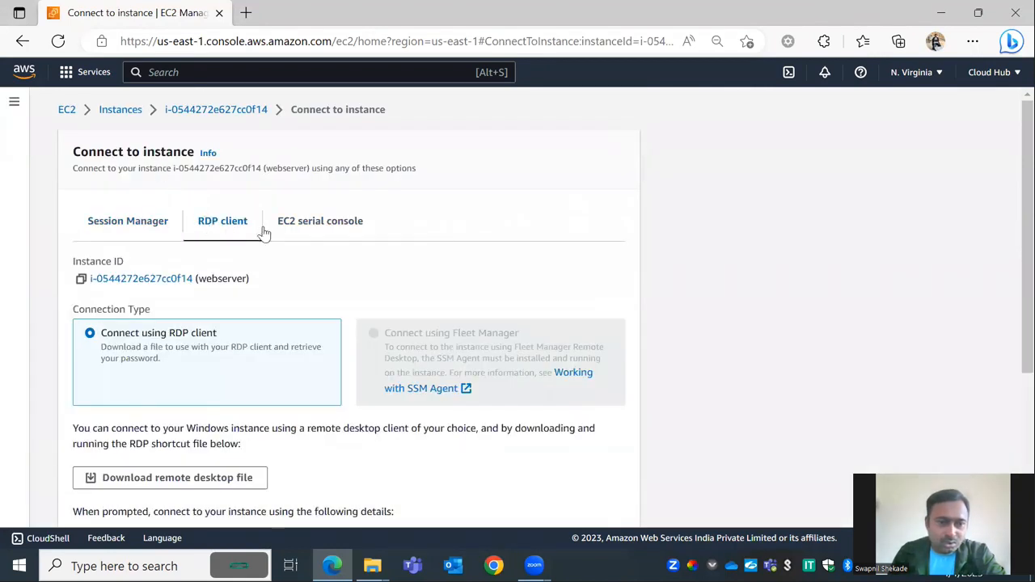
scroll(413, 257, "down", 3)
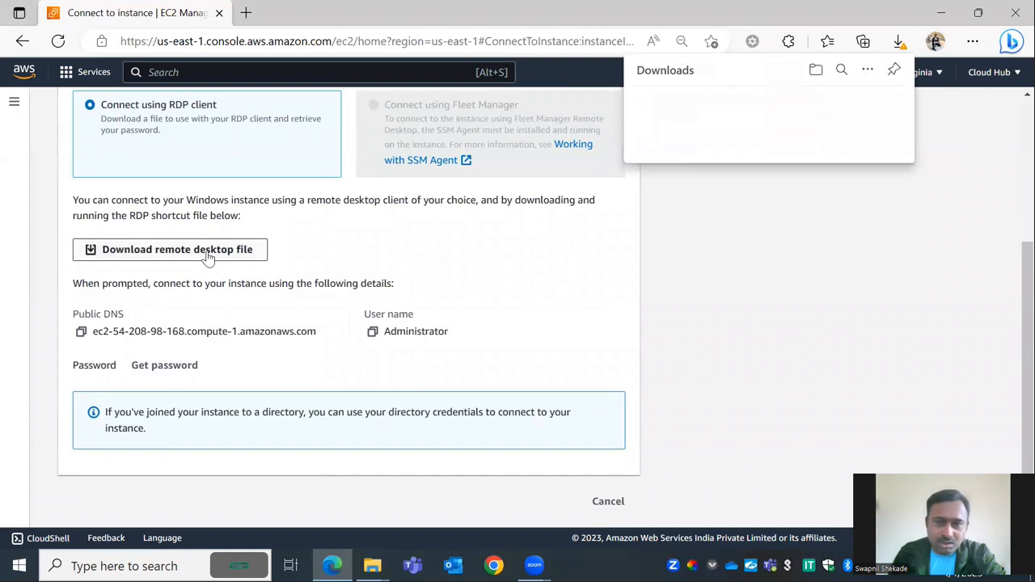
left_click(709, 139)
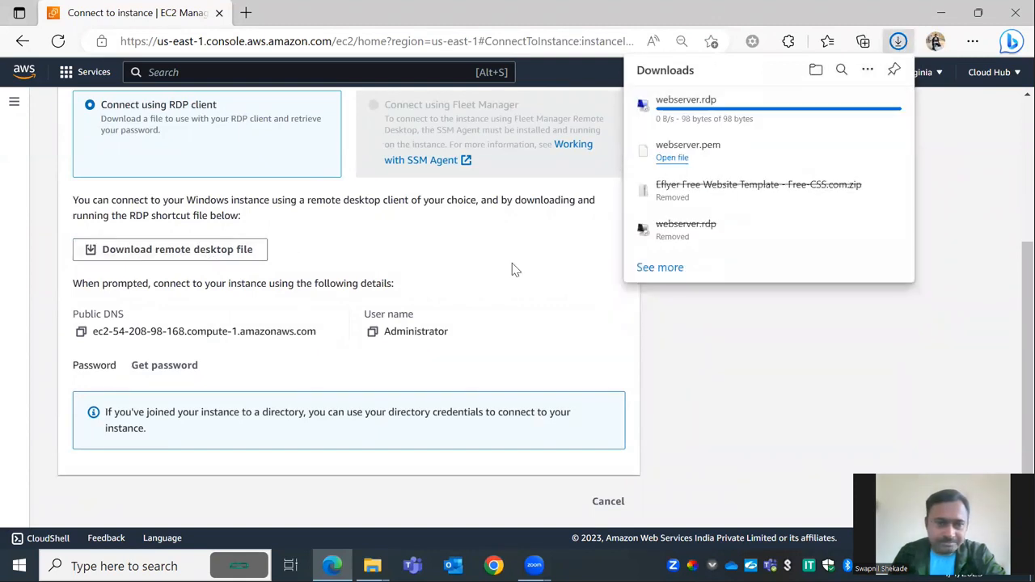
- Upload the private key file webserver.pem, decrypt the Windows administrator password and copy the password
left_click(161, 368)
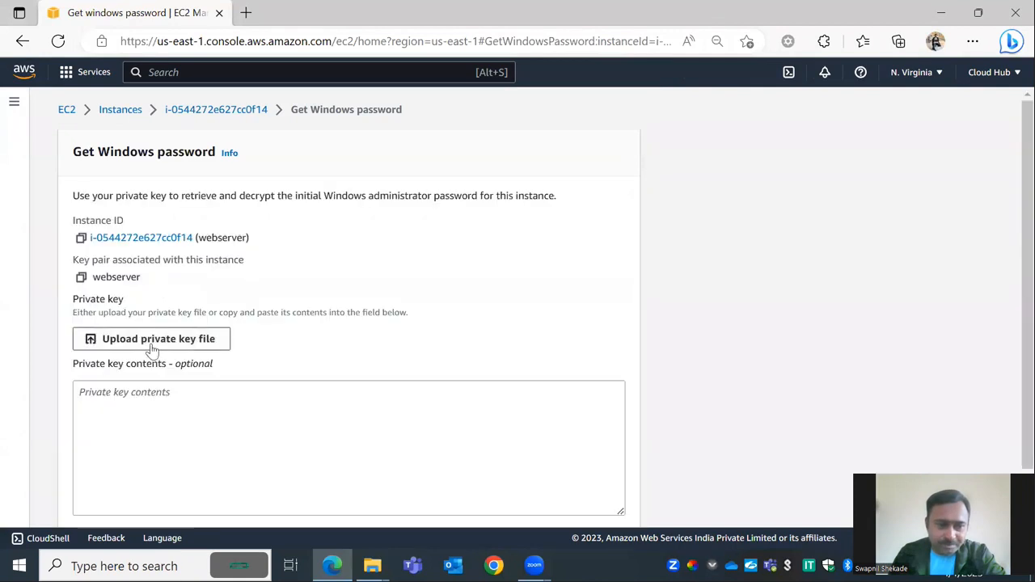
left_click(151, 347)
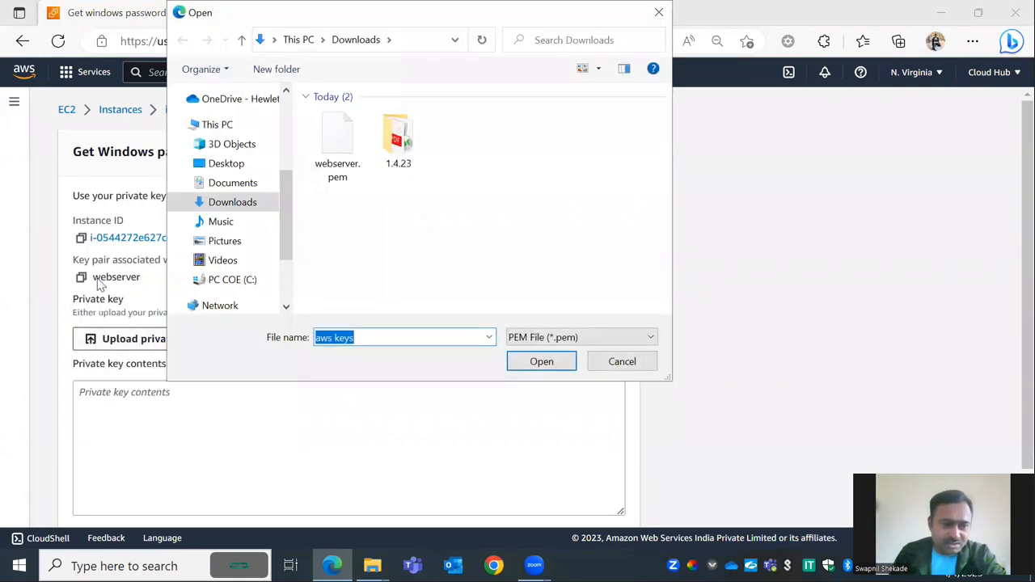
double_click(324, 170)
scroll(687, 331, "down", 1)
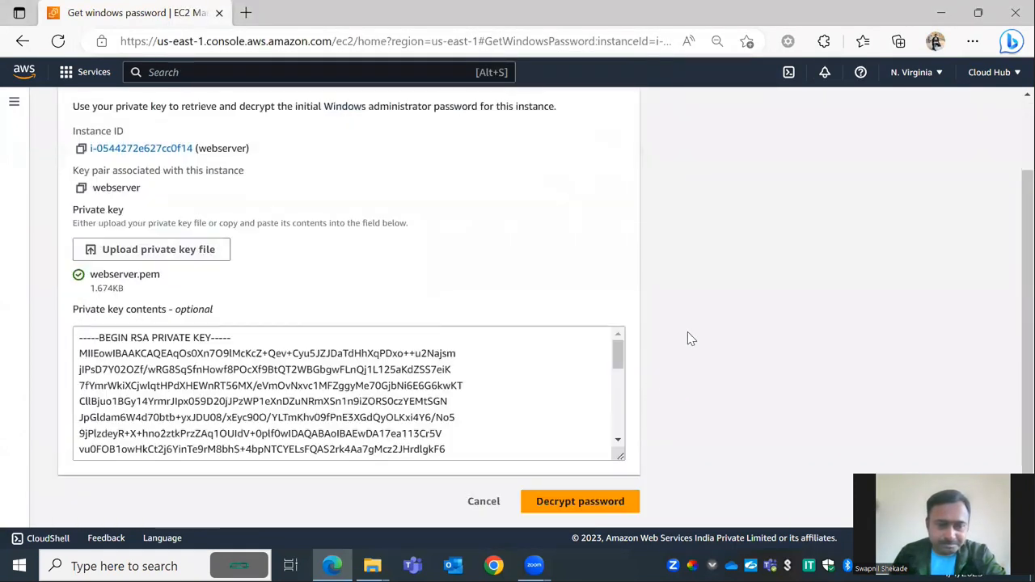
left_click(599, 503)
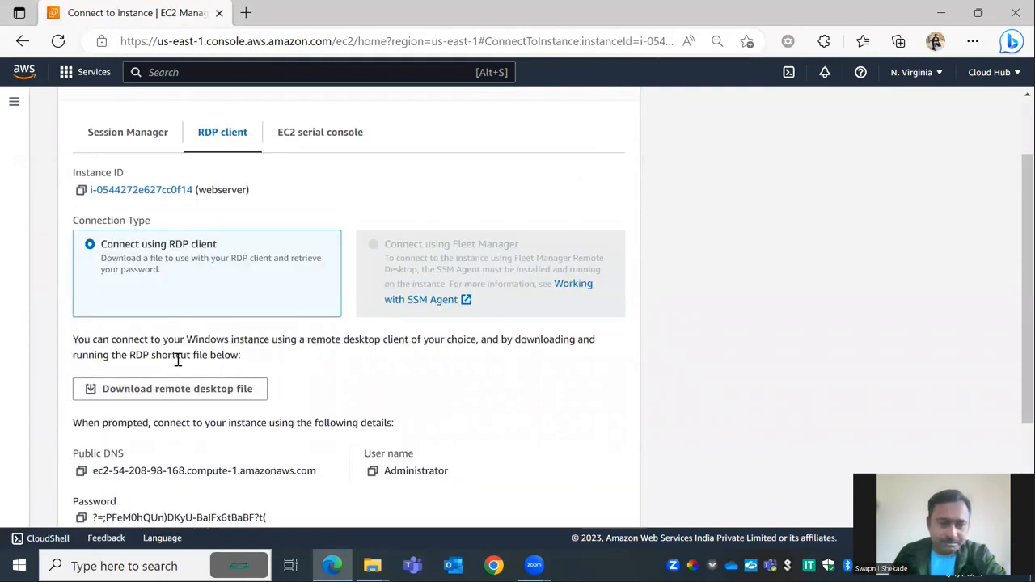
scroll(178, 359, "down", 2)
left_click(80, 368)
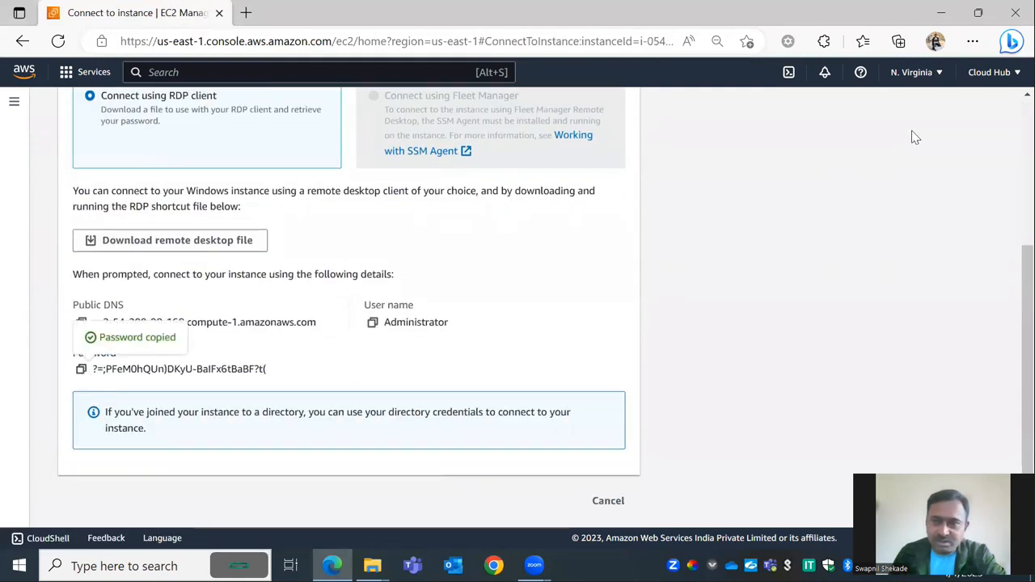
- Open the downloaded webserver.rdp file and try to connect to the instance through Remote Desktop
left_click(973, 42)
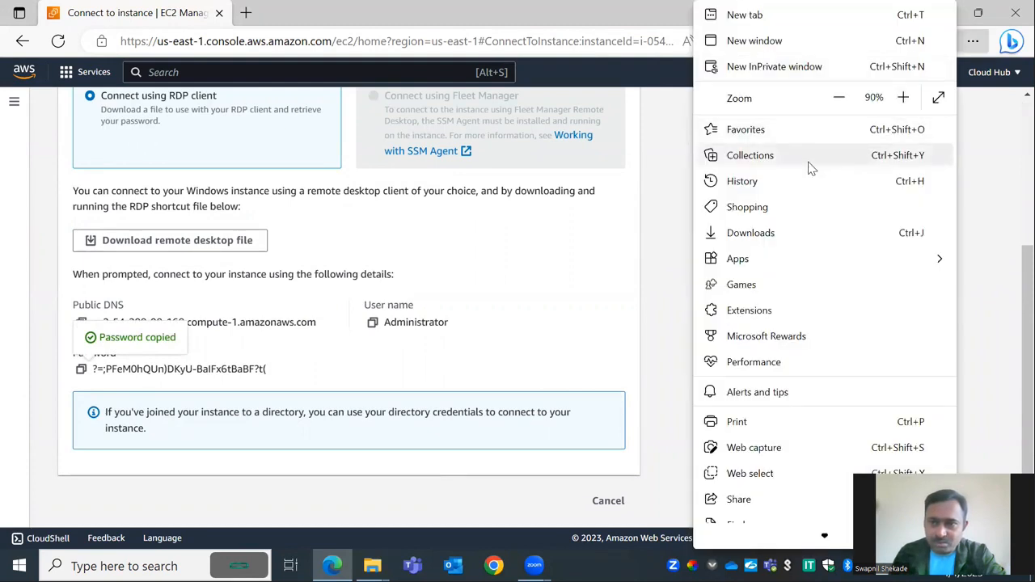
left_click(779, 234)
left_click(676, 115)
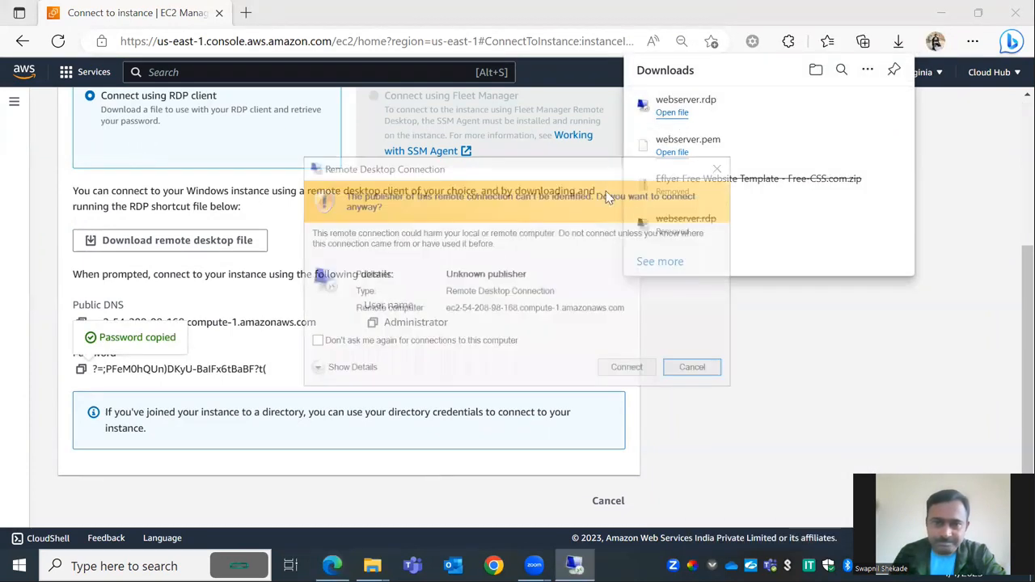
left_click(627, 367)
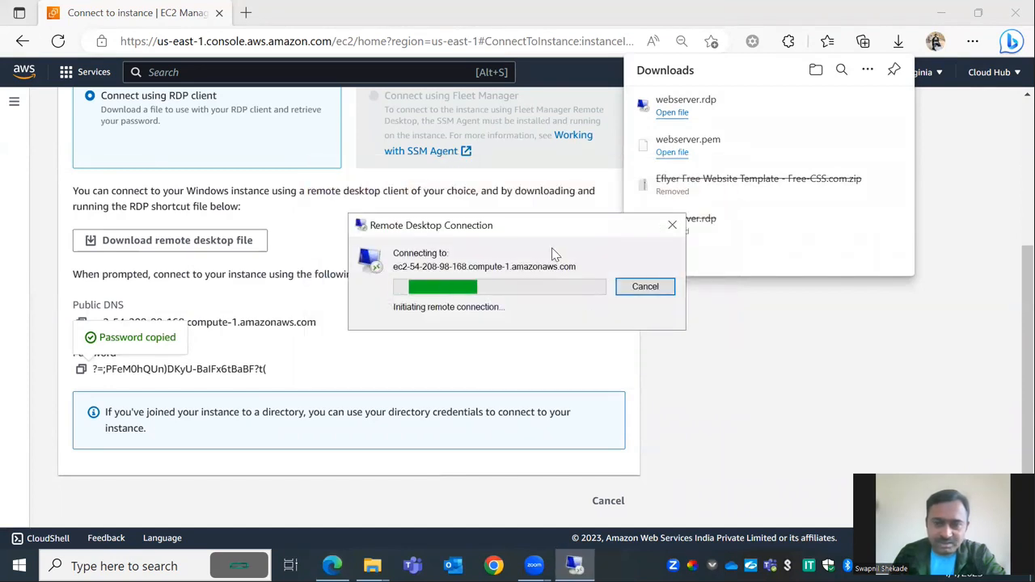
left_click(898, 40)
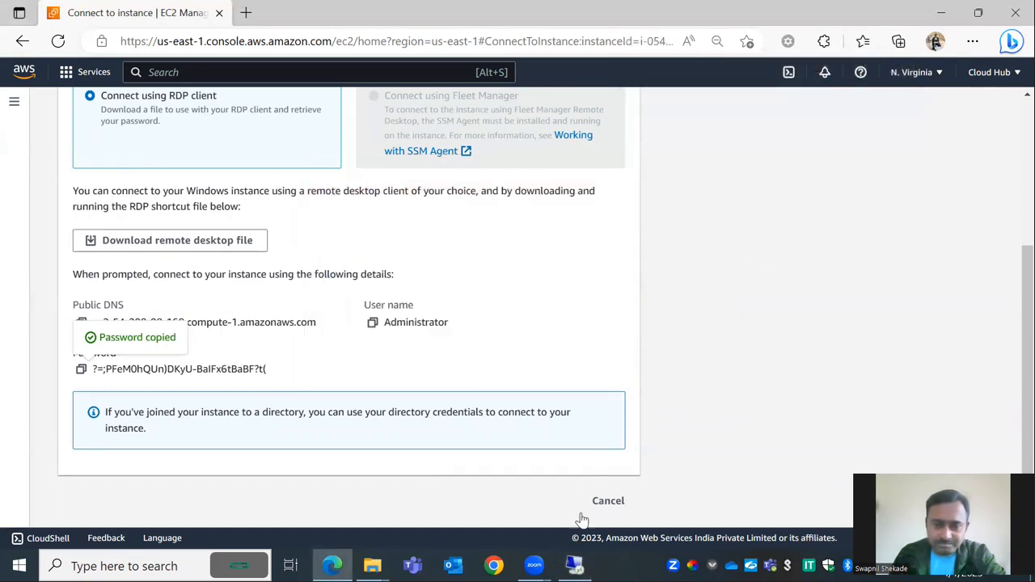
left_click(575, 562)
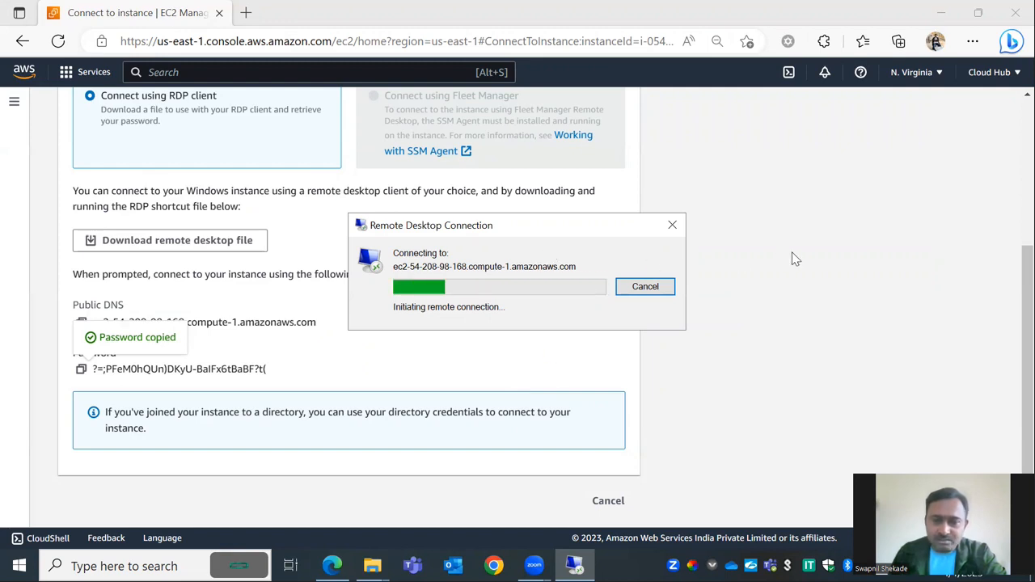
- Search the web for "free css template download" in a new browser tab
key("ctrl+t")
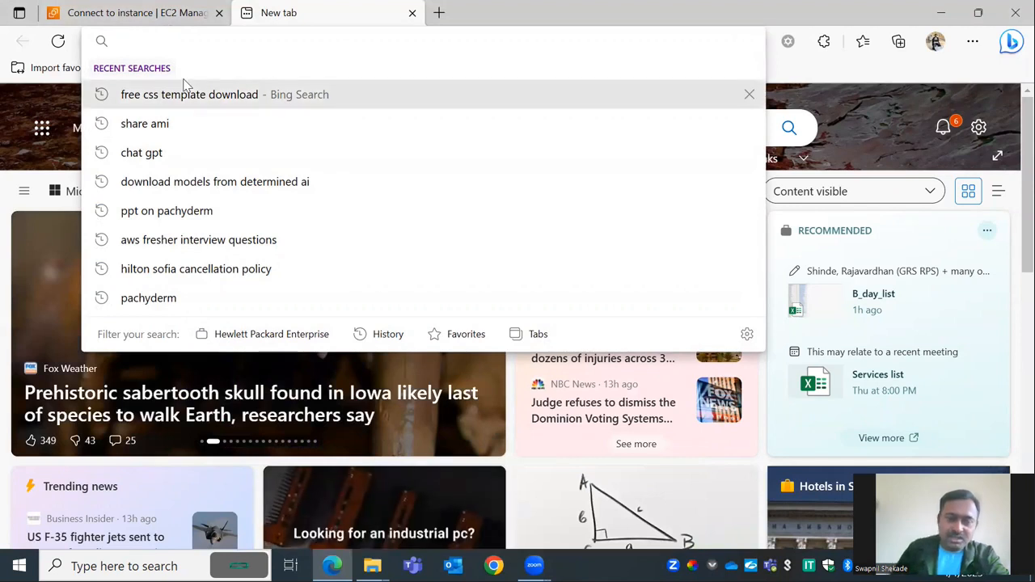
type("fr")
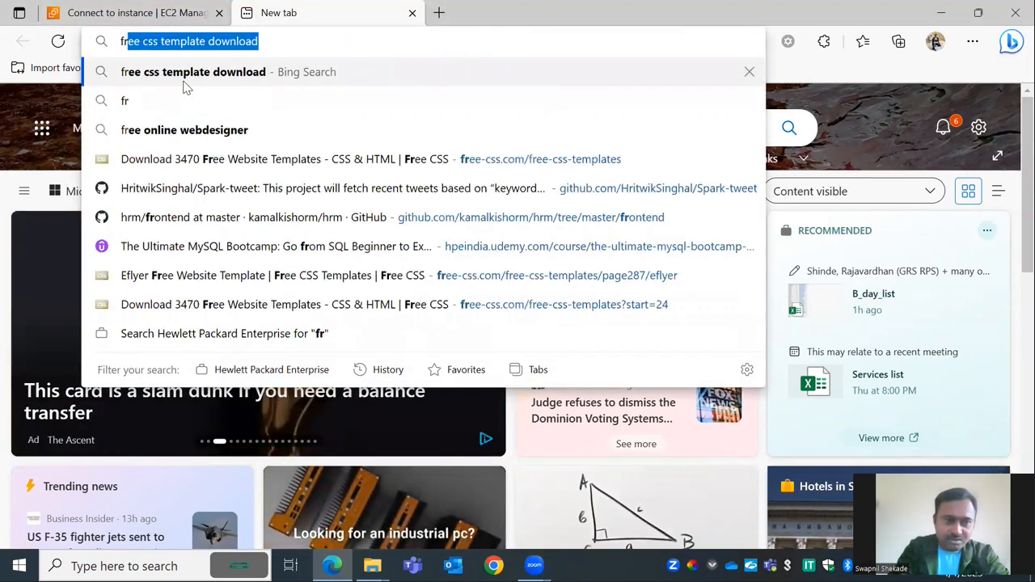
type("ee")
key("Return")
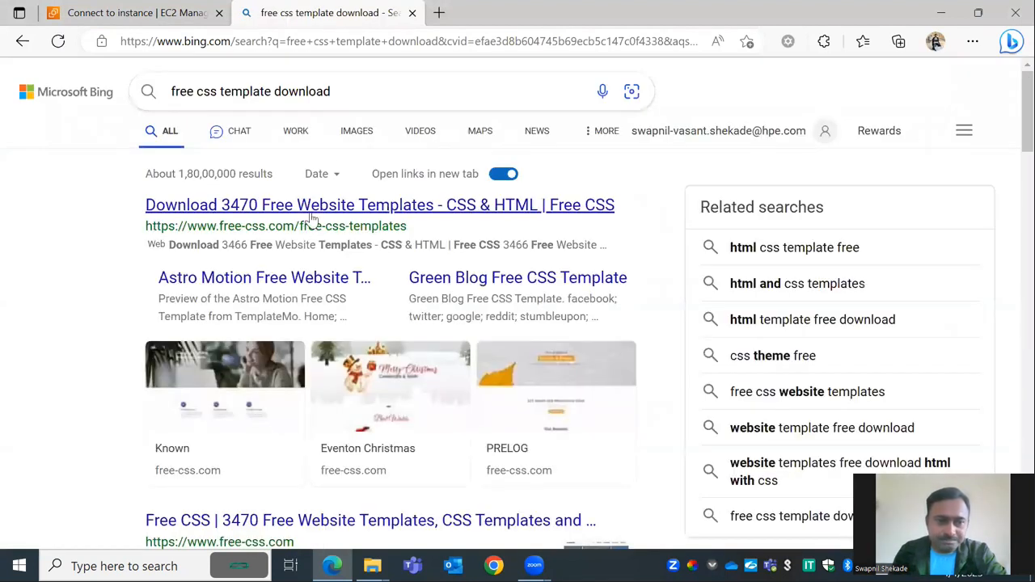
- Try to open the free-css.com website templates page from the first search result and return to the results
left_click(315, 207)
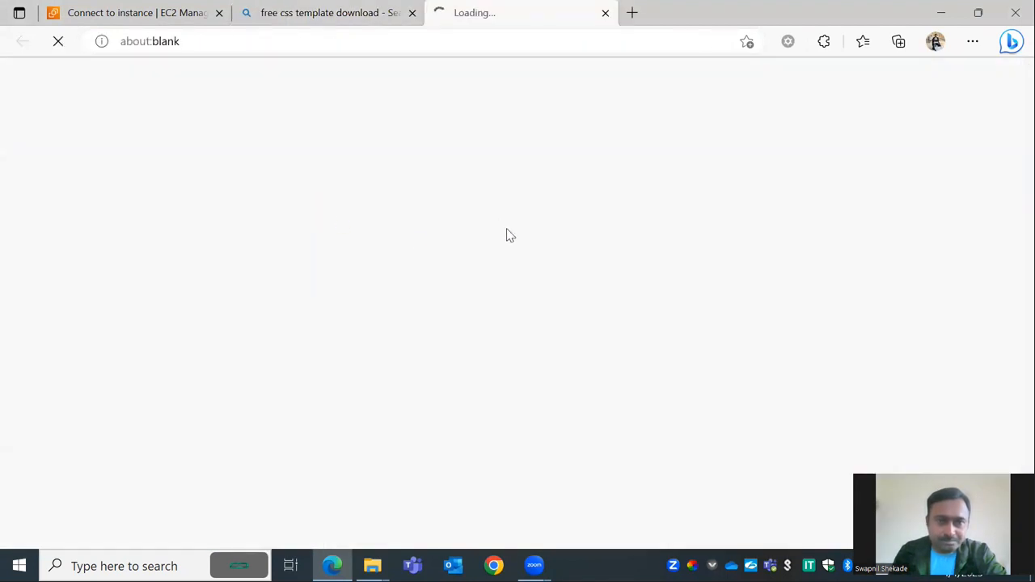
left_click(359, 12)
key("ctrl+w")
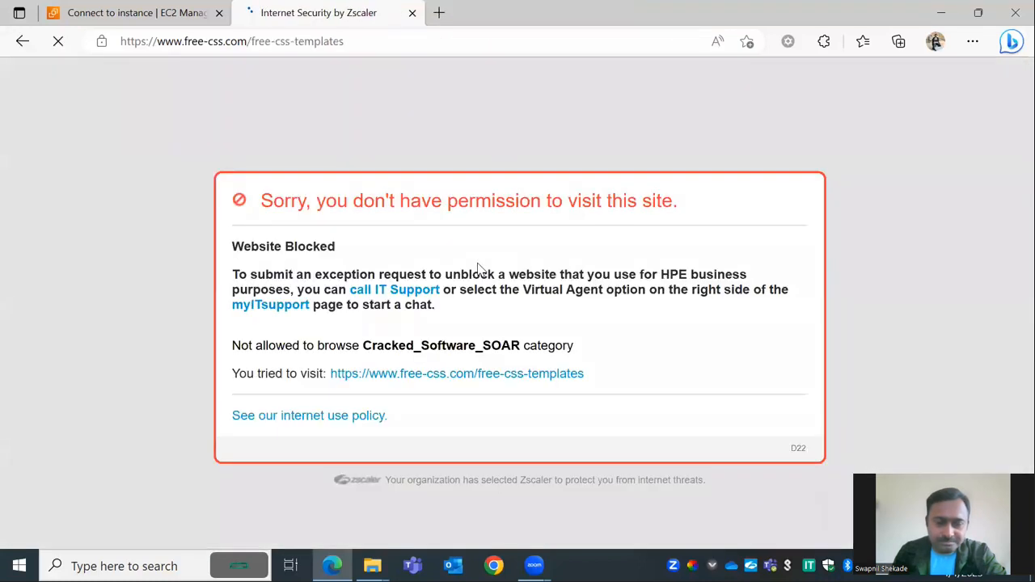
left_click(24, 40)
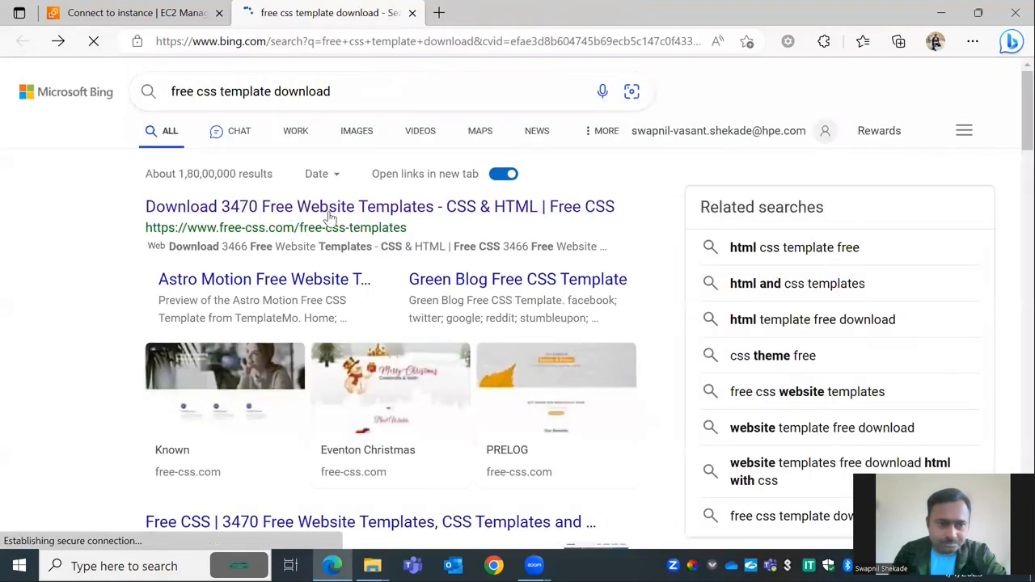
- Open the Free CSS home page from the search results and open the Restoran template's page
scroll(327, 222, "down", 3)
left_click(302, 299)
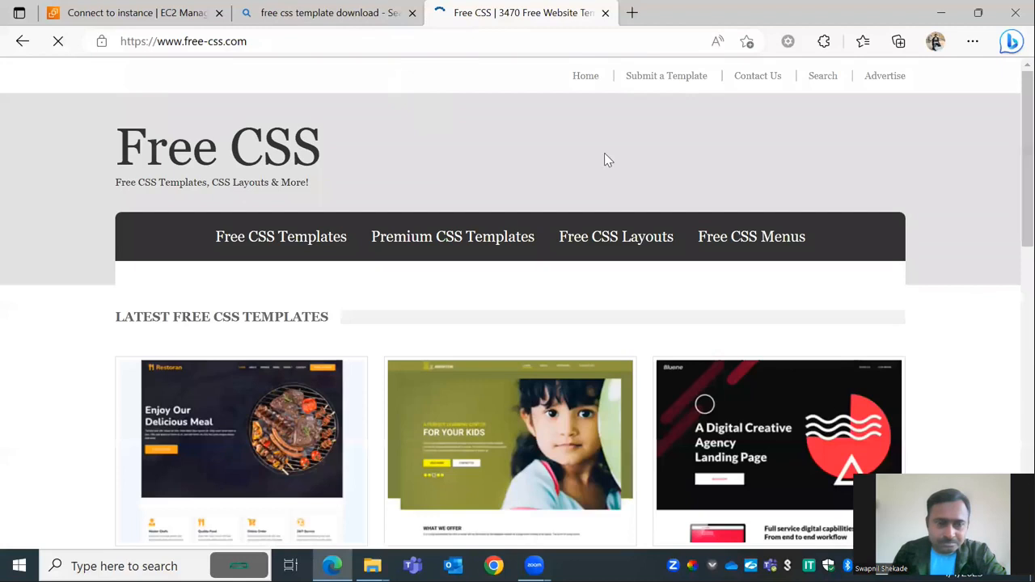
scroll(582, 365, "down", 7)
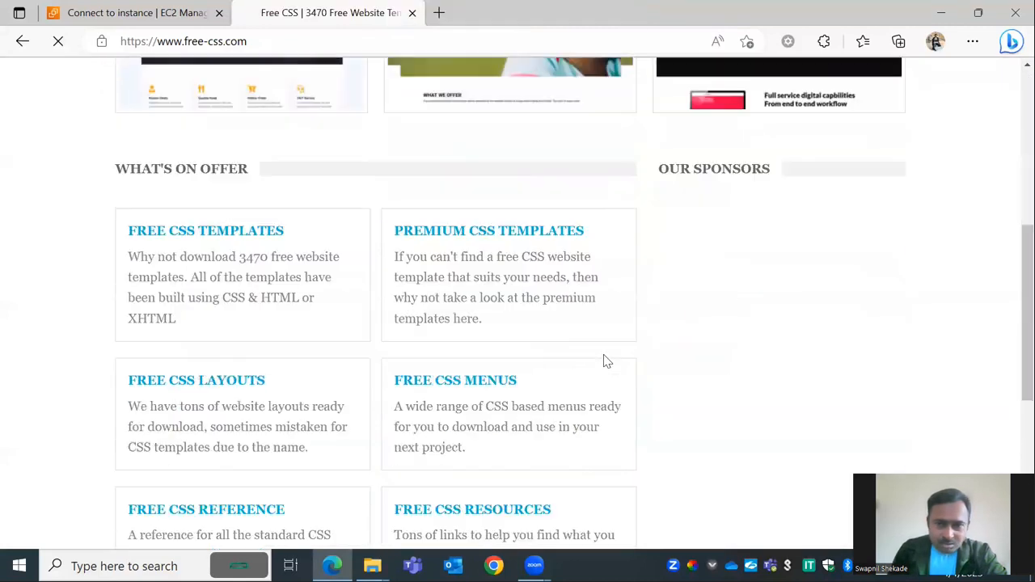
scroll(577, 354, "up", 6)
scroll(358, 254, "down", 1)
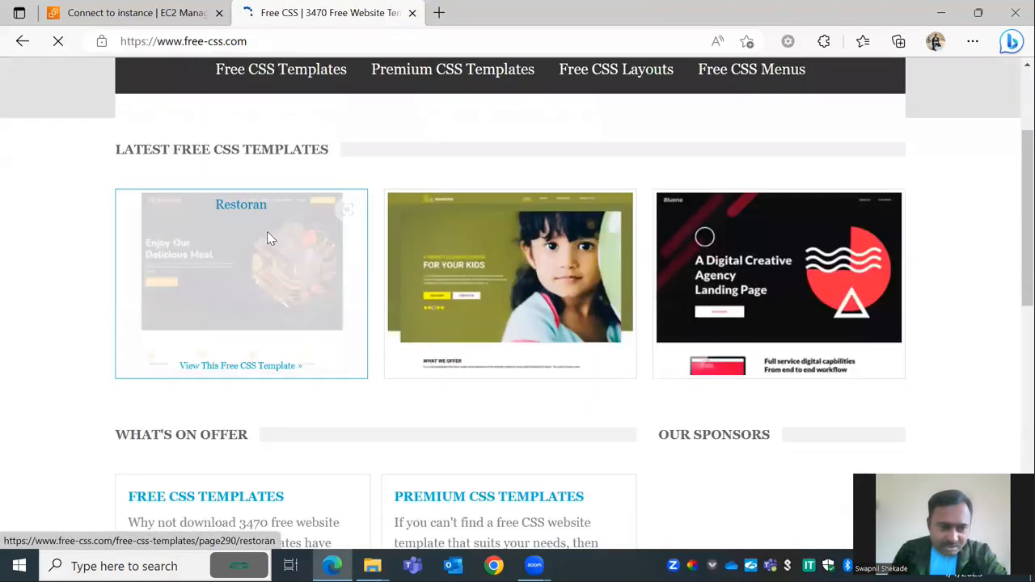
left_click(270, 283)
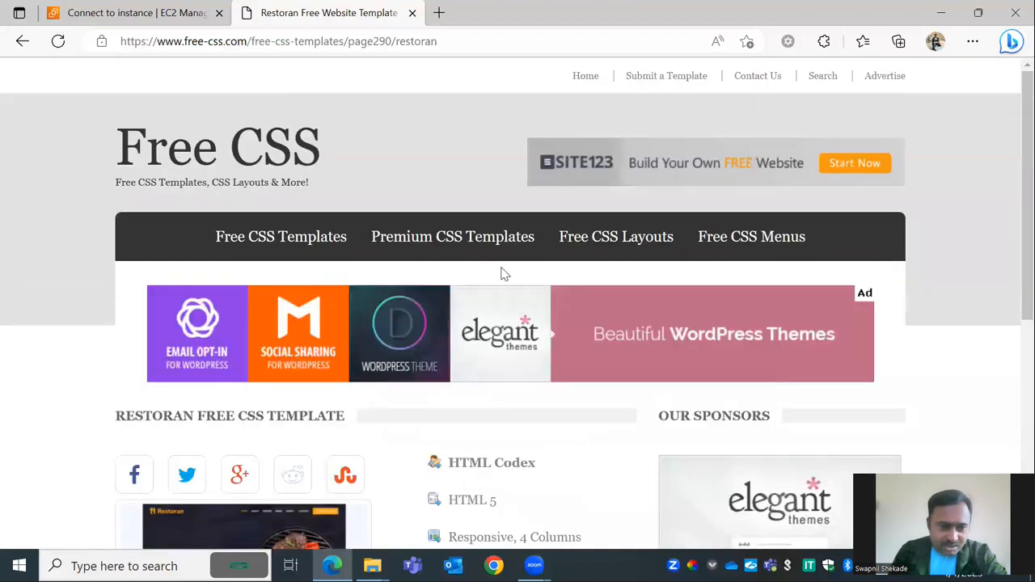
- Download the Restoran website template and show the downloaded file in its folder
scroll(502, 272, "down", 4)
scroll(257, 402, "down", 1)
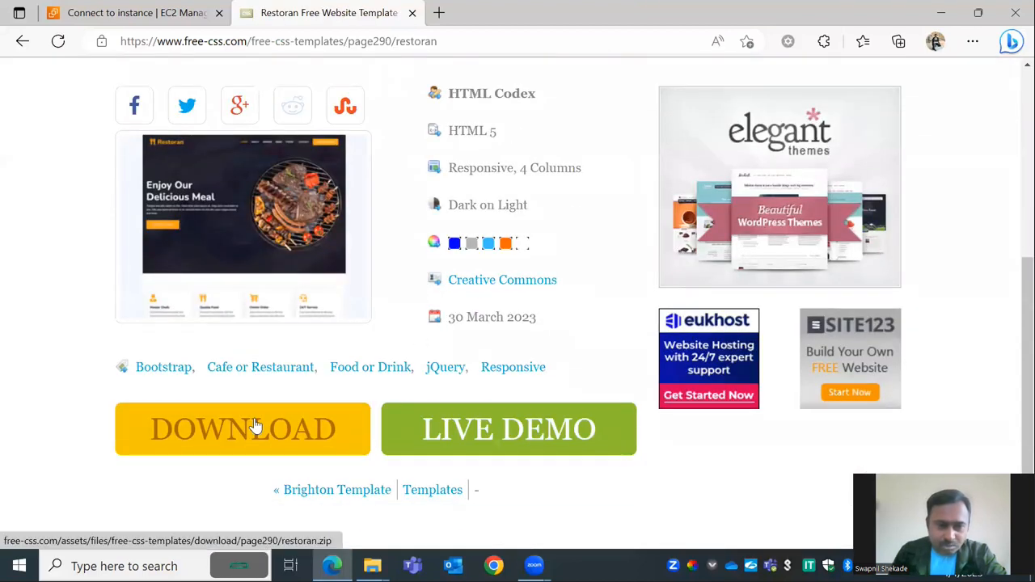
left_click(257, 417)
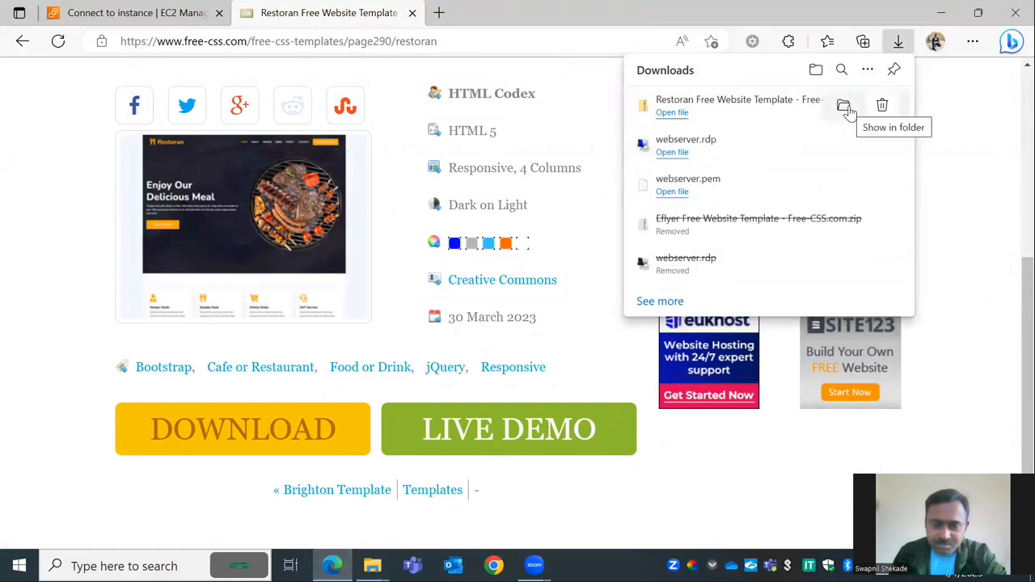
left_click(844, 106)
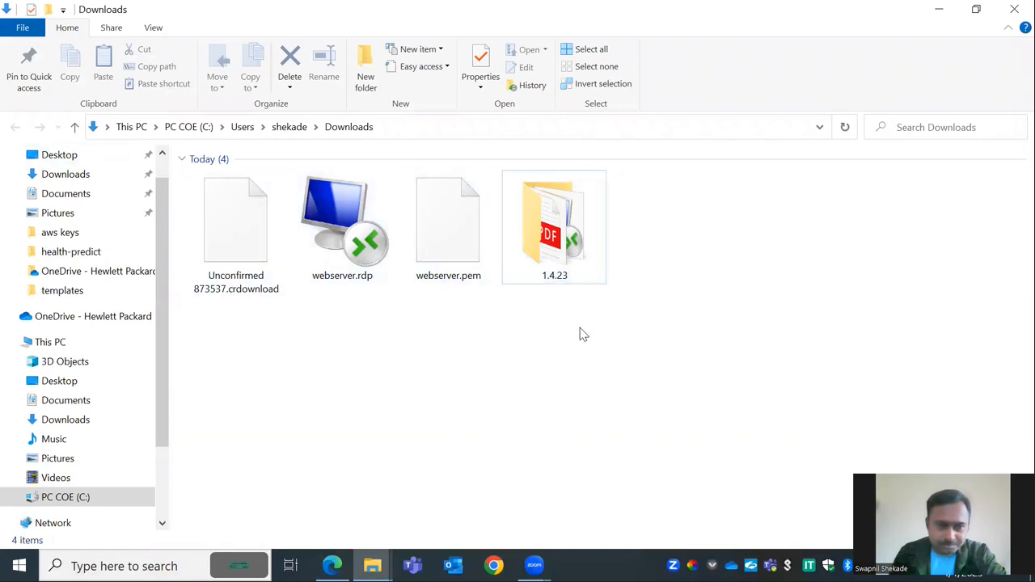
left_click(549, 233)
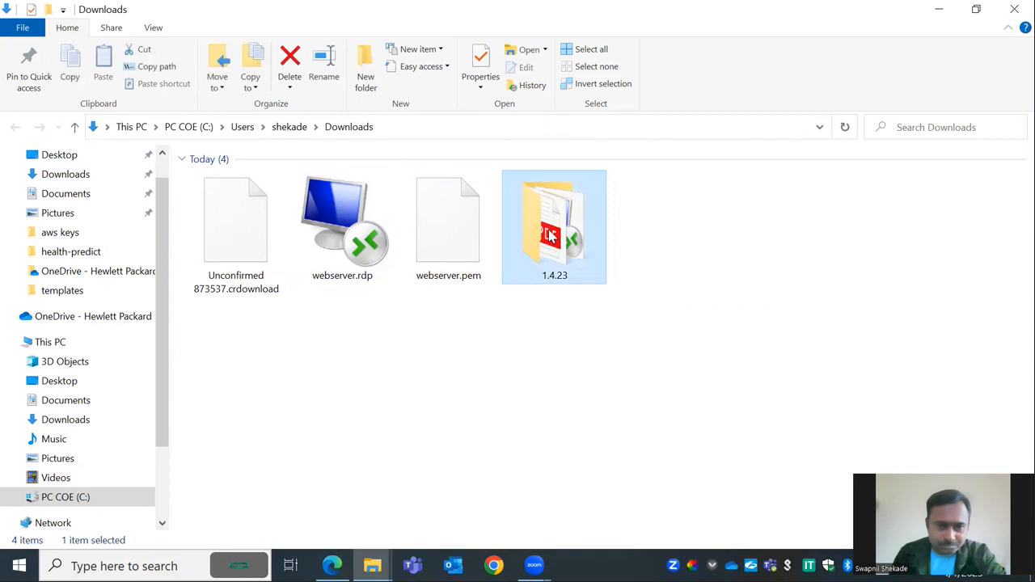
double_click(550, 234)
left_click(246, 320)
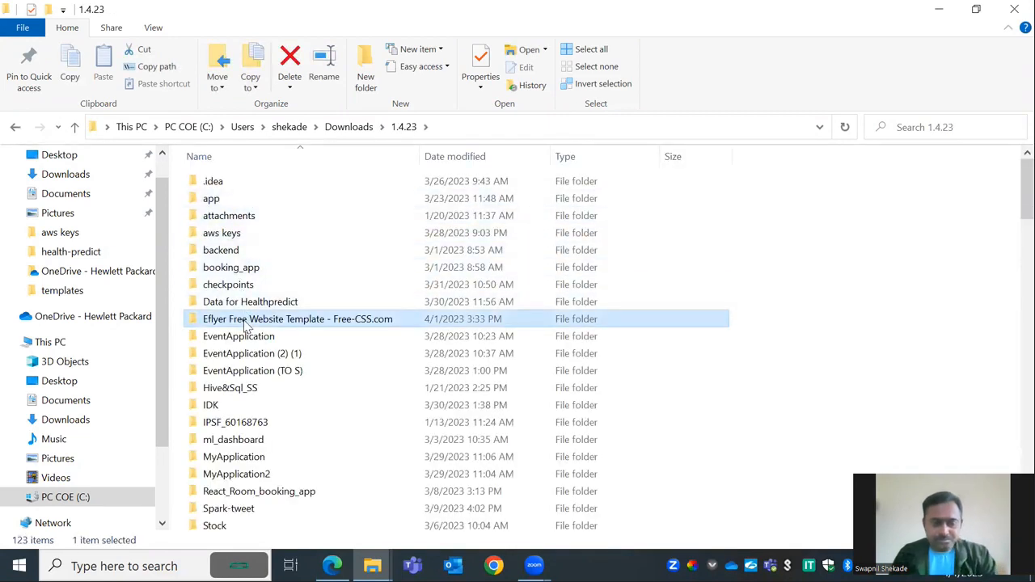
left_click(350, 127)
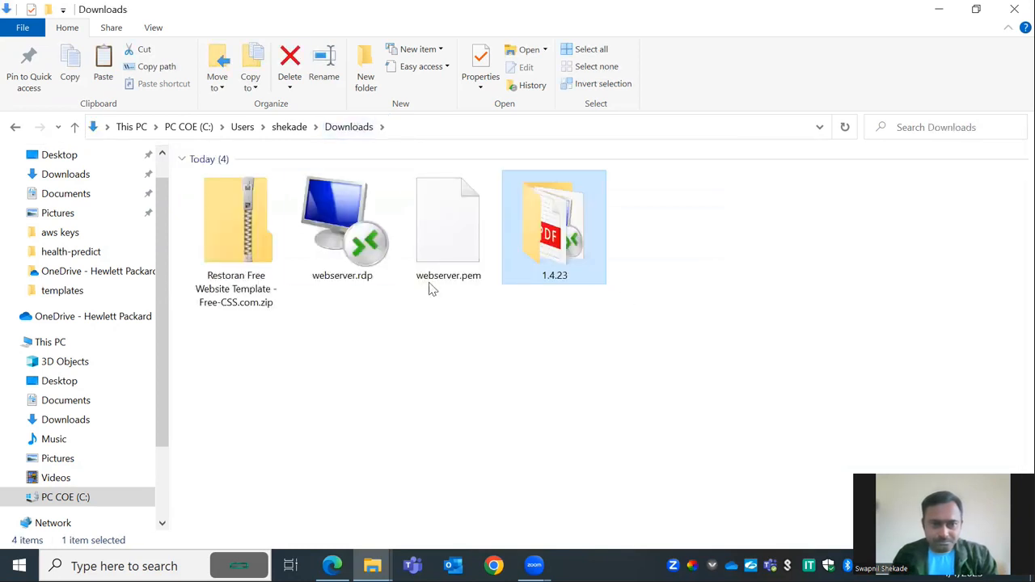
- Extract the Restoran Free Website Template zip file into its own folder inside Downloads
left_click(275, 236)
right_click(237, 229)
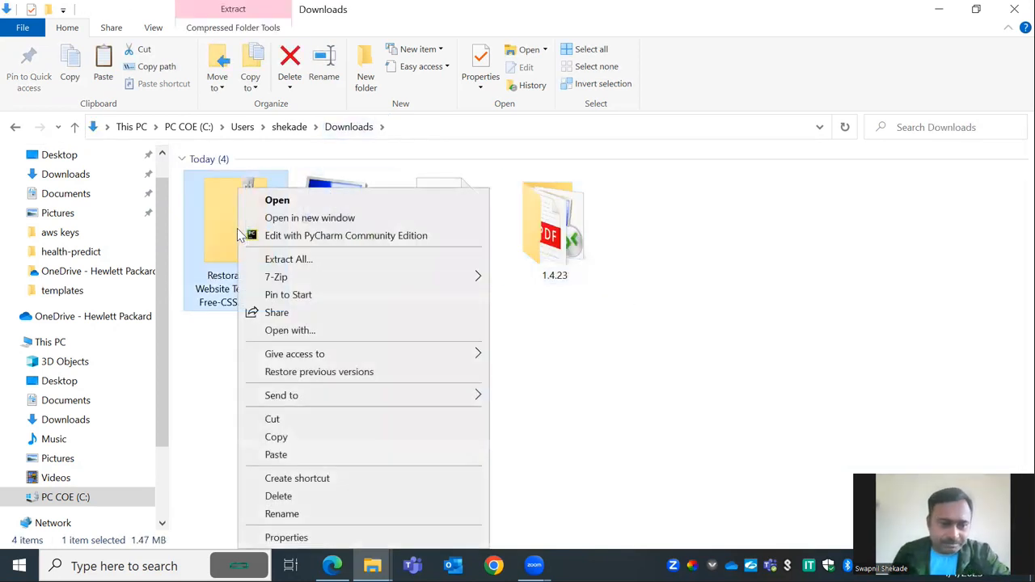
left_click(288, 259)
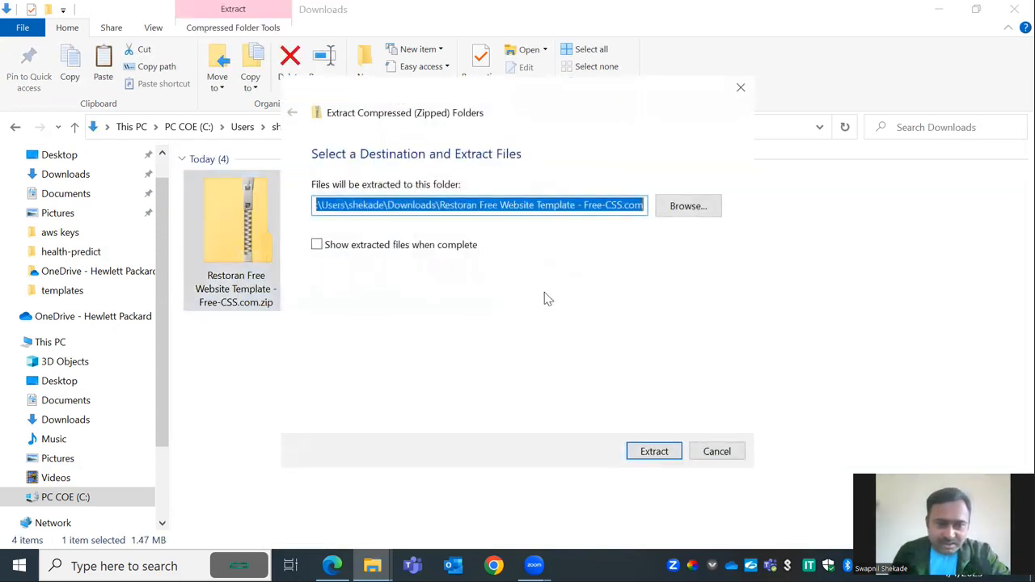
left_click(639, 452)
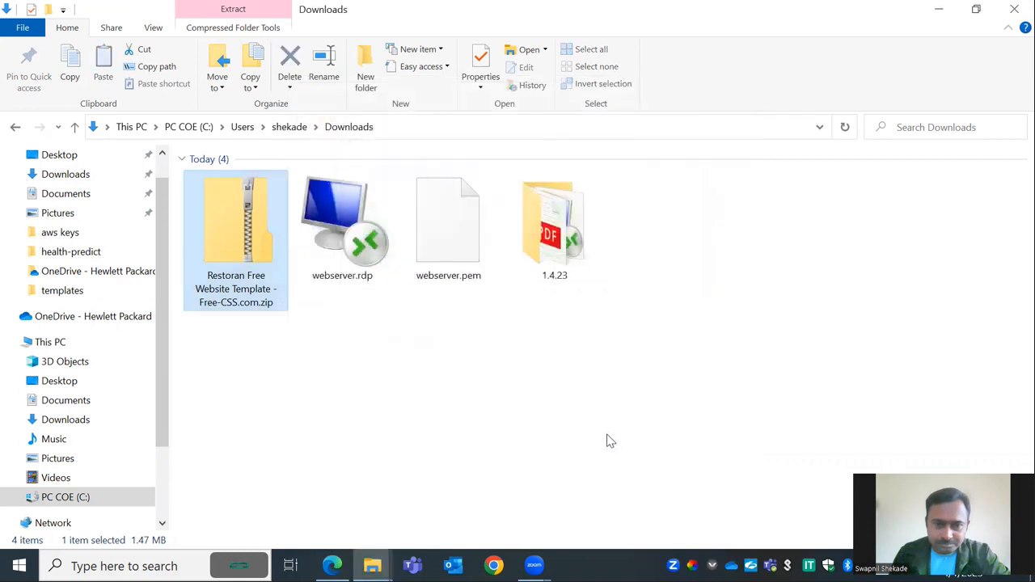
left_click(577, 246)
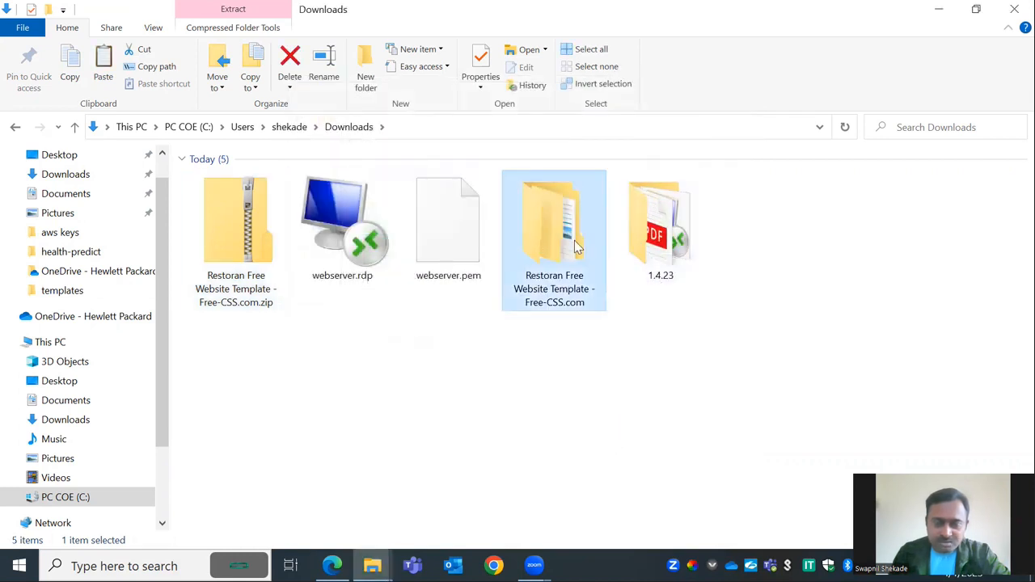
left_click(632, 392)
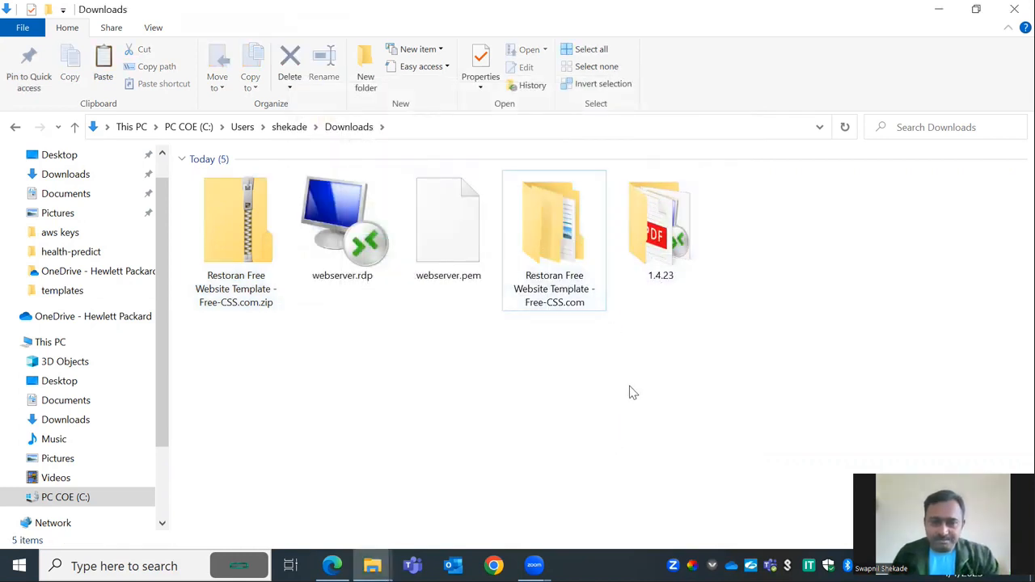
- Return to the earlier Remote Desktop connection attempt and dismiss its message
key("alt+Tab")
key("alt+Tab")
key("alt+Tab")
key("alt+Tab")
key("alt+Tab")
key("alt+Tab")
key("alt+Tab")
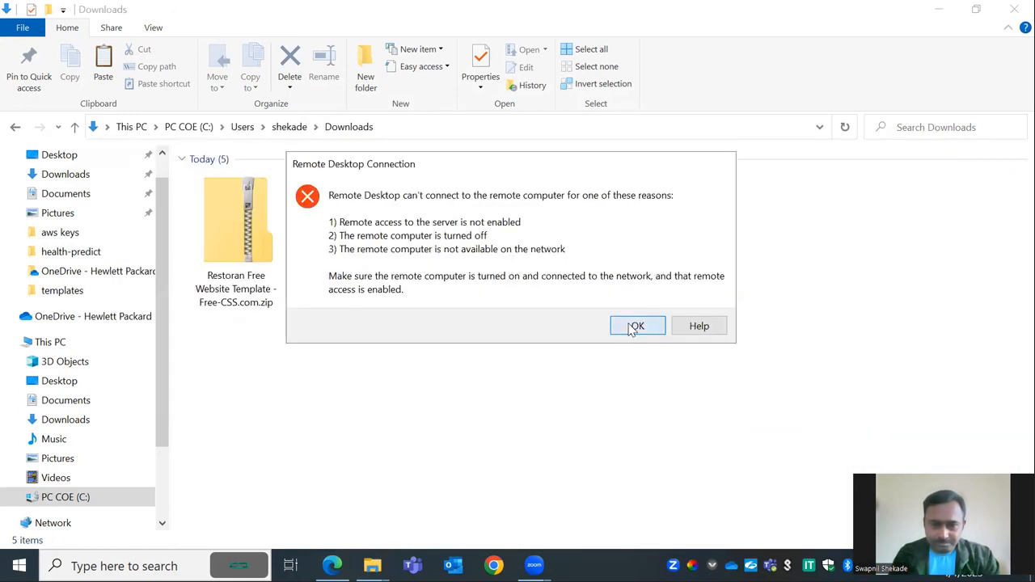
left_click(635, 328)
- Switch back to the browser, reopen the downloaded webserver.rdp file and accept connecting to the unknown publisher
left_click(331, 566)
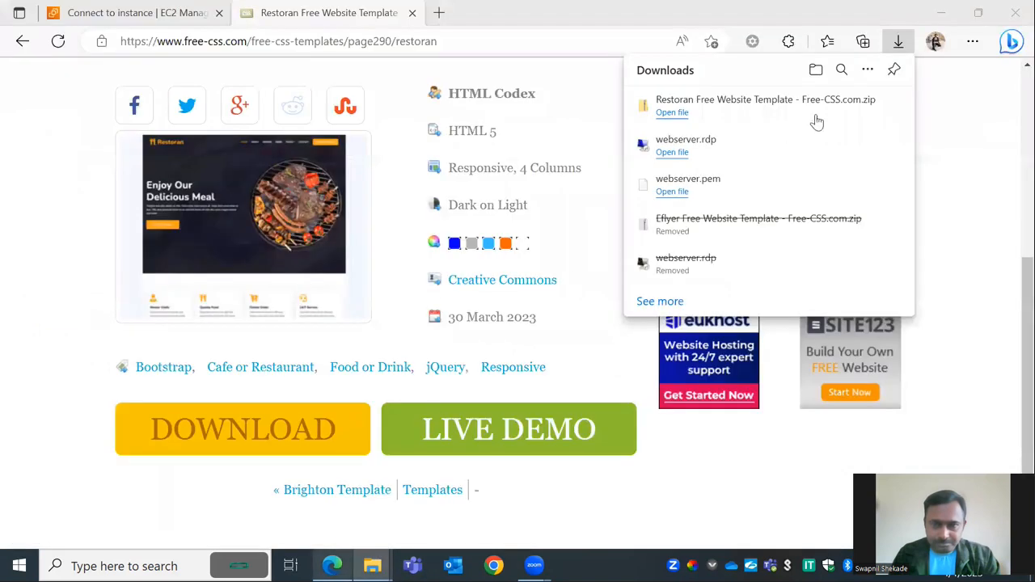
left_click(669, 157)
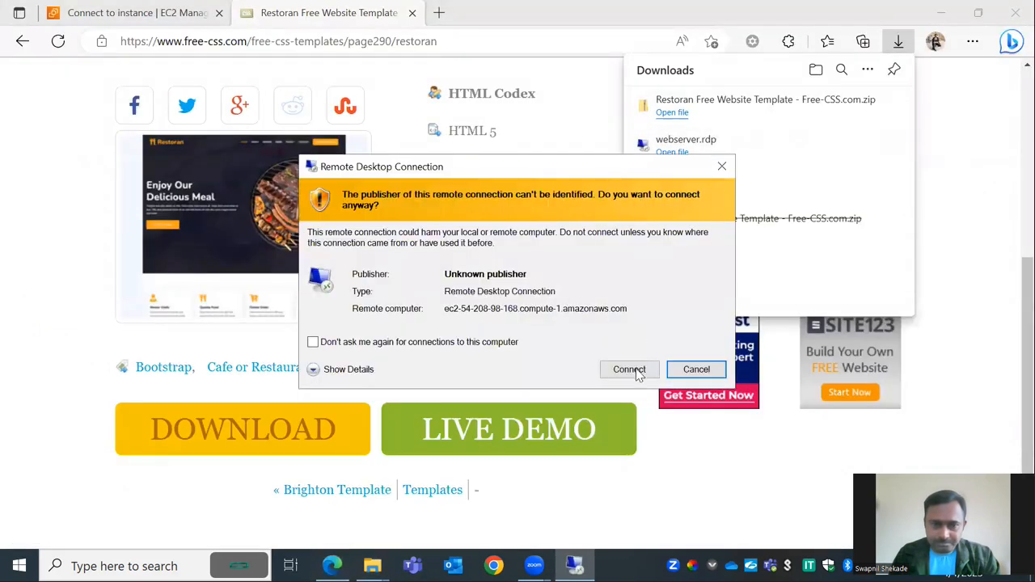
left_click(635, 370)
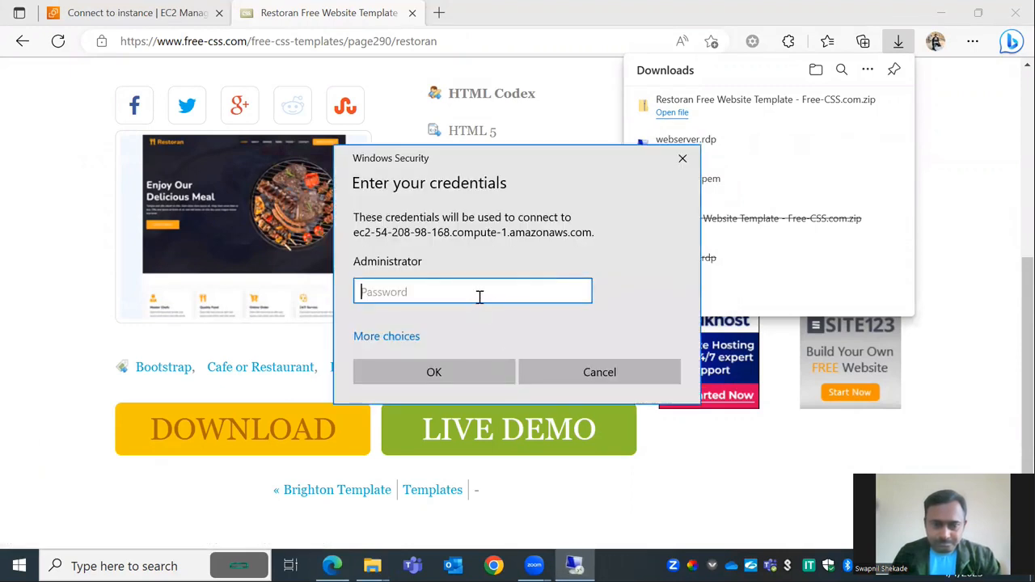
- Copy the Administrator password from the EC2 connection page, sign in to the remote instance with it and dismiss the network discovery prompt
left_click(138, 12)
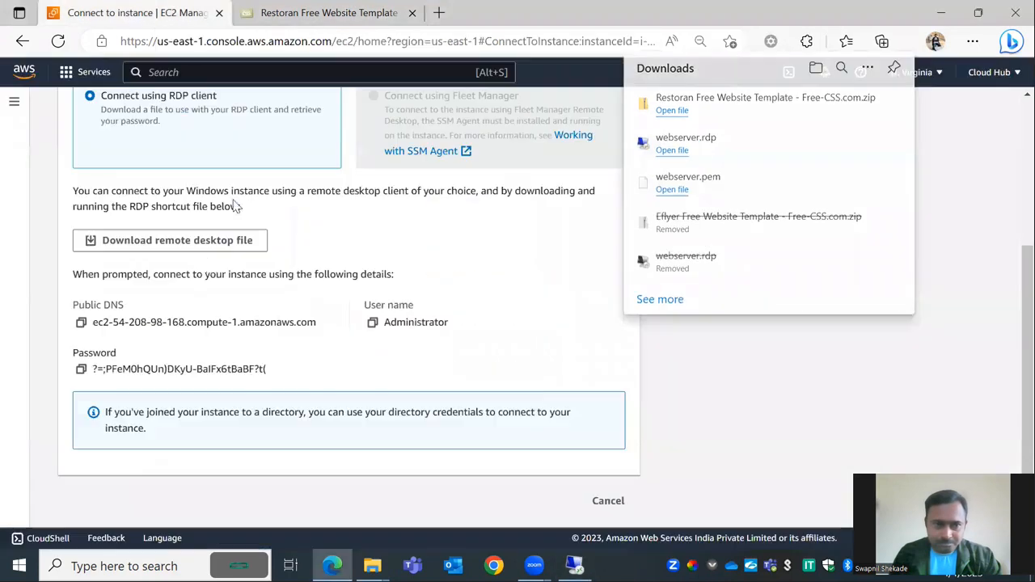
left_click(80, 371)
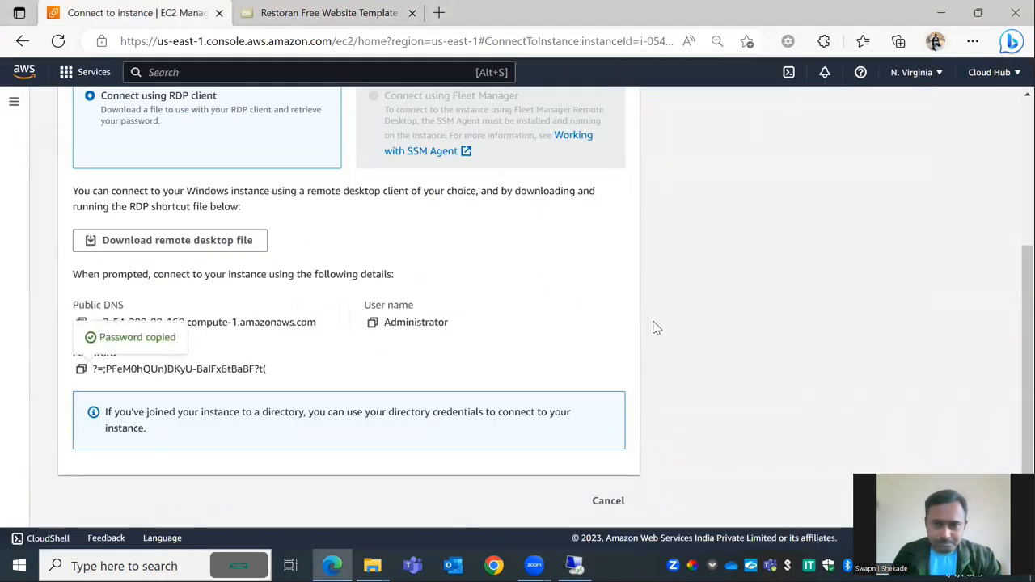
left_click(574, 566)
key("ctrl+v")
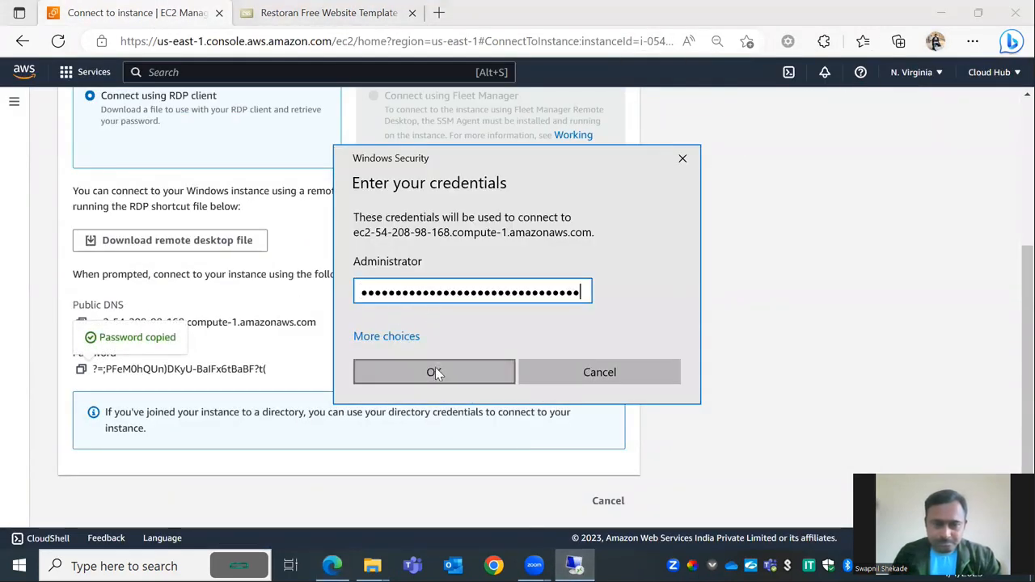
left_click(435, 368)
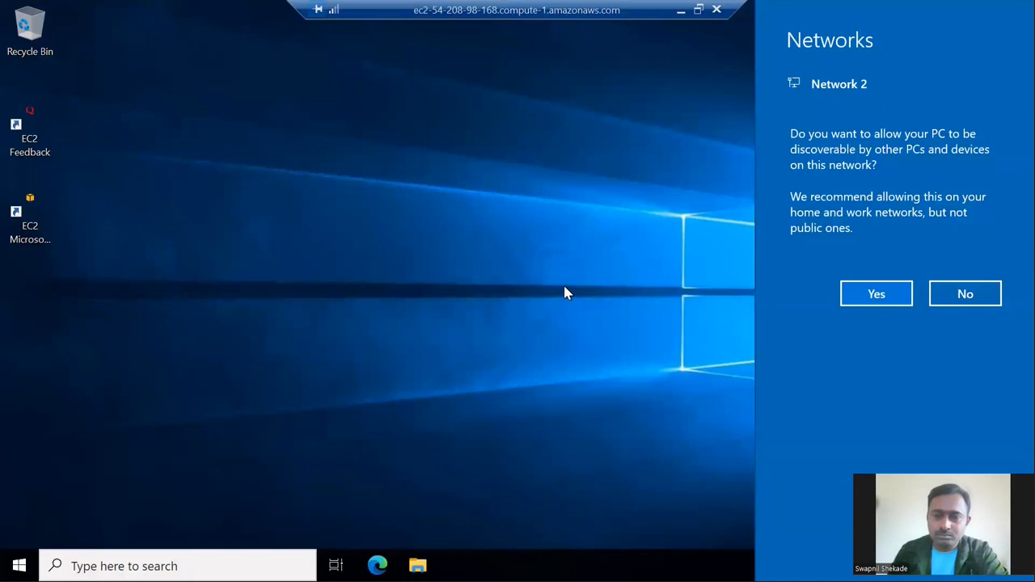
left_click(629, 286)
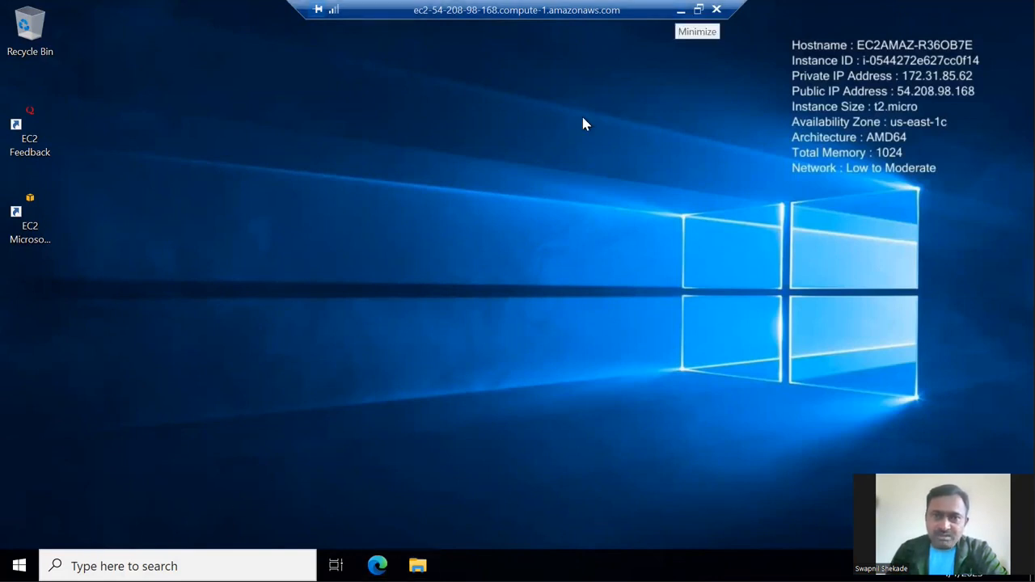
- Copy the extracted Restoran Free Website Template folder from the local Downloads and open File Explorer in the remote session
left_click(681, 9)
mouse_move(372, 566)
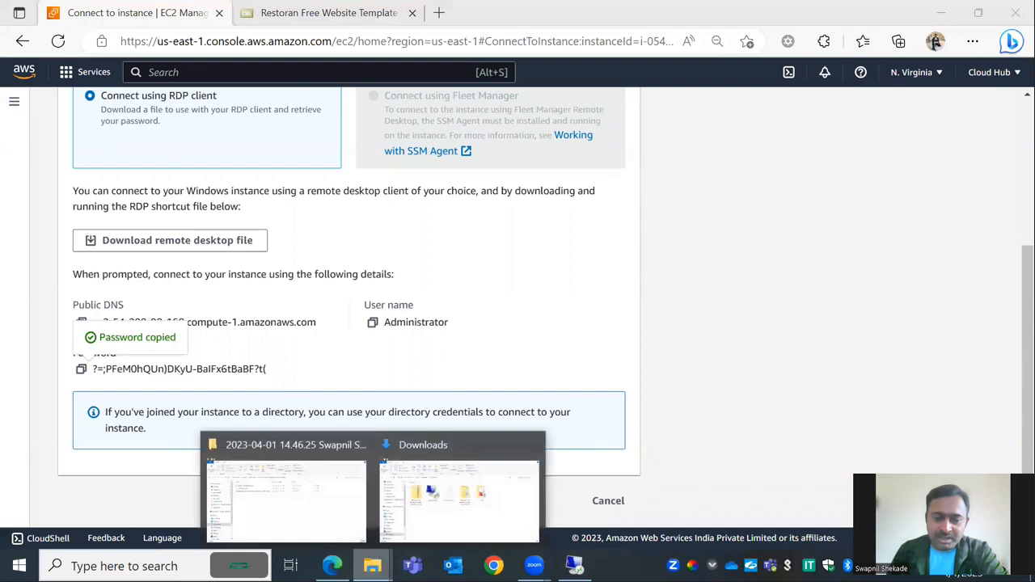
left_click(434, 499)
left_click(544, 260)
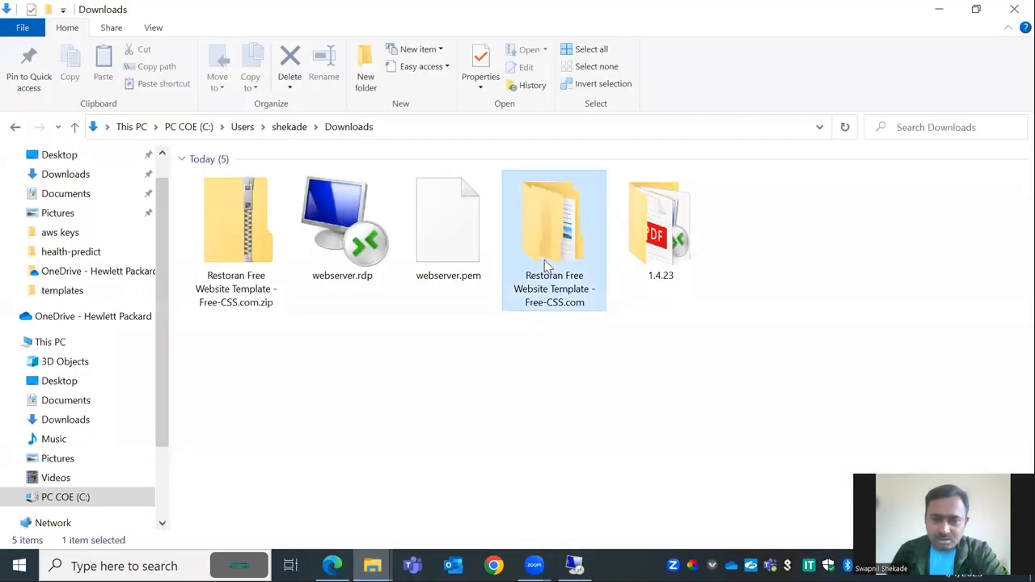
right_click(553, 230)
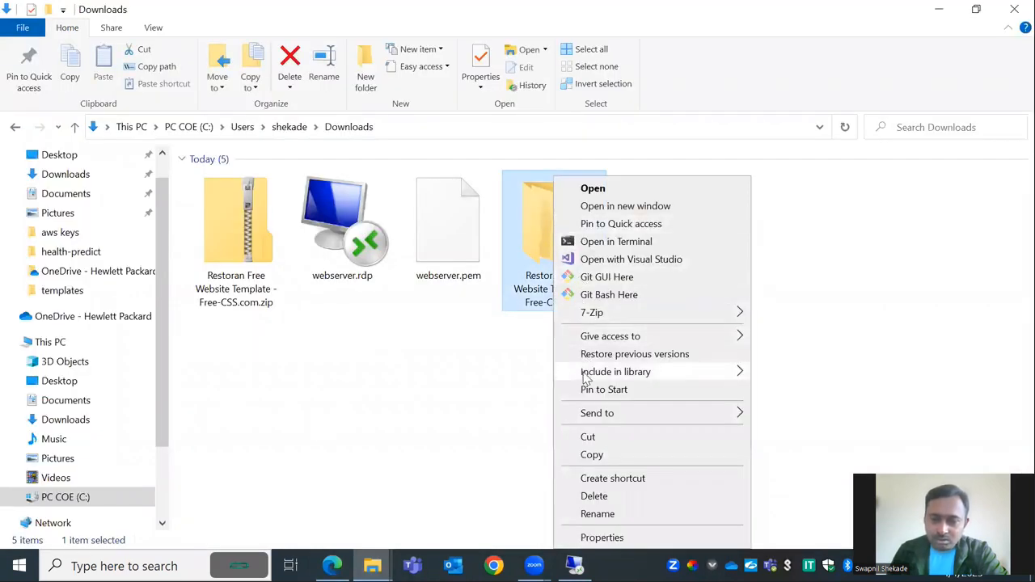
left_click(591, 455)
left_click(574, 566)
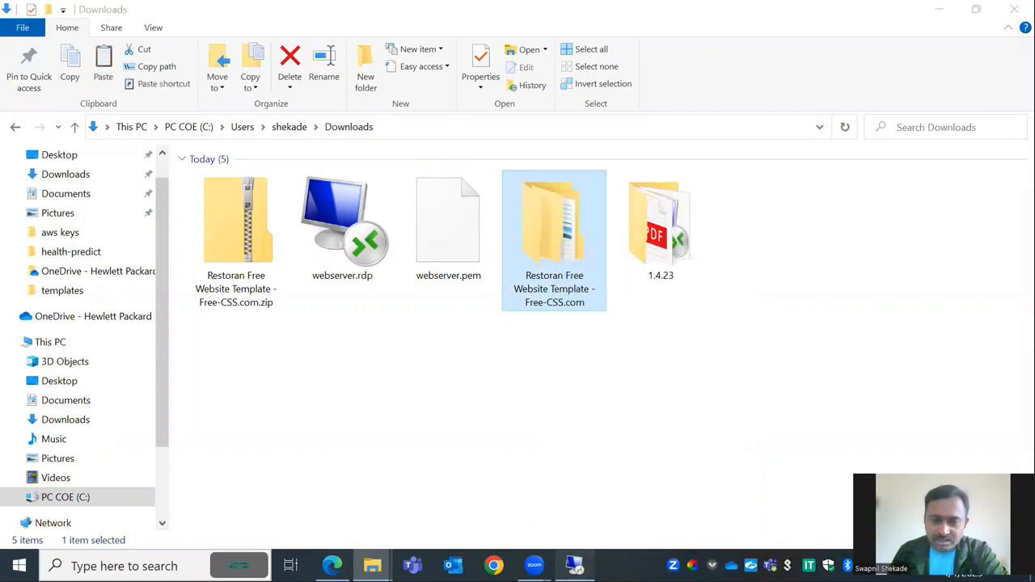
left_click(418, 566)
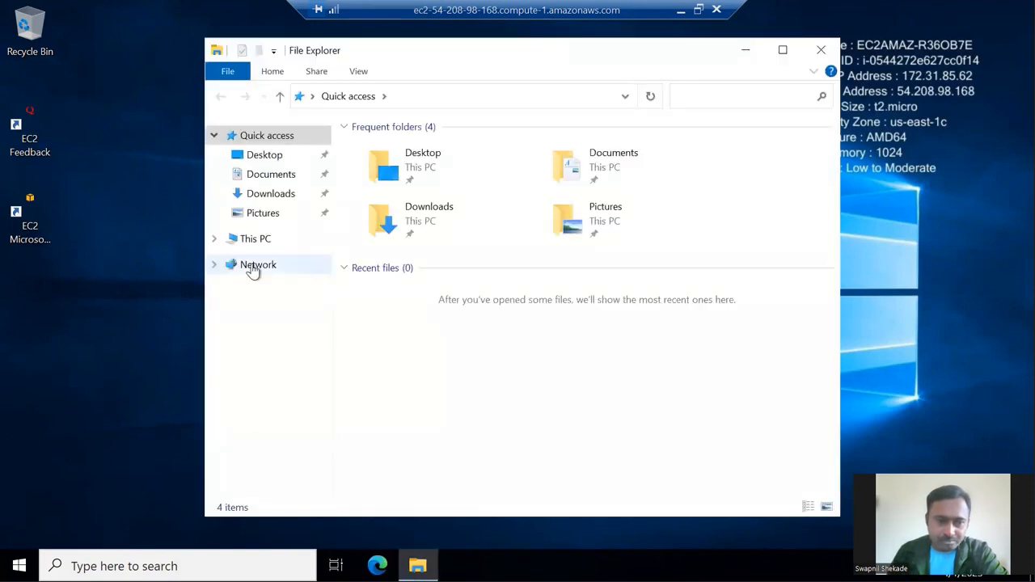
left_click(254, 267)
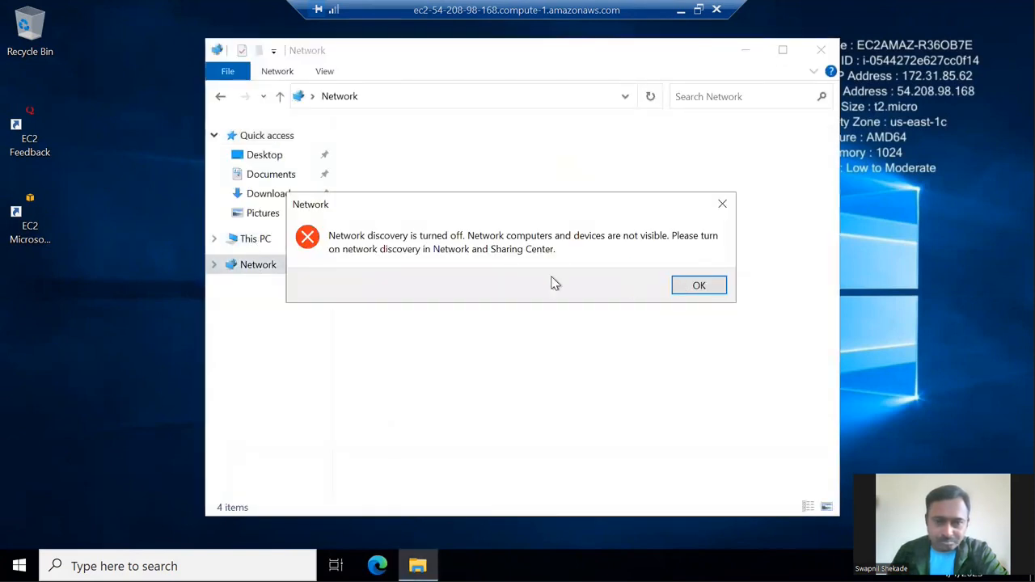
key("Return")
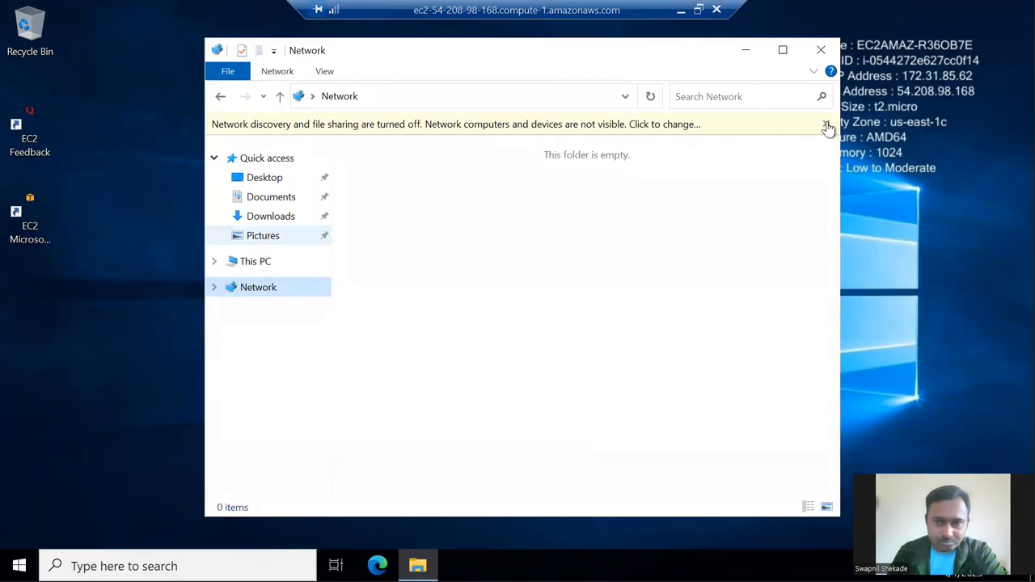
left_click(266, 268)
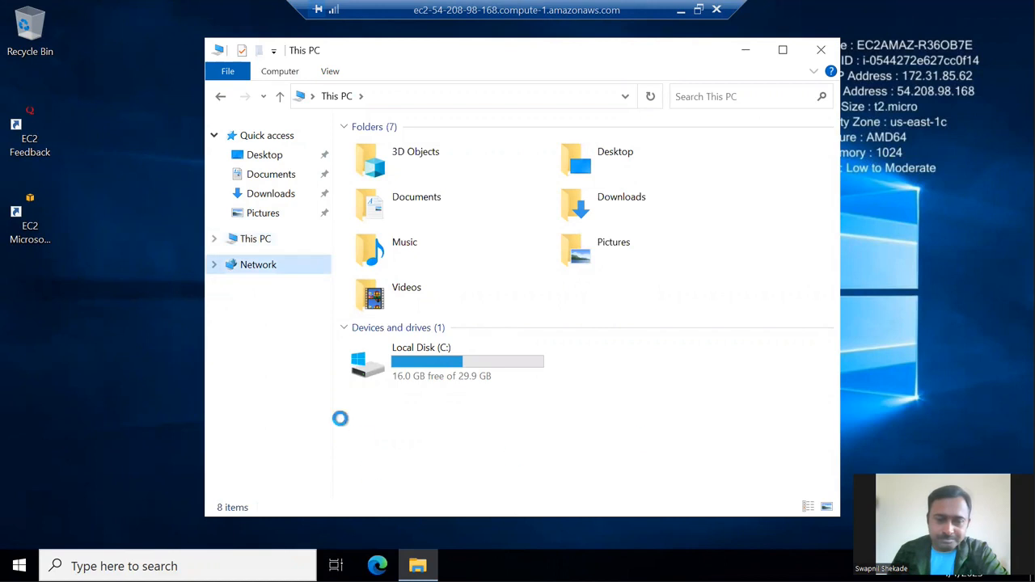
left_click(684, 290)
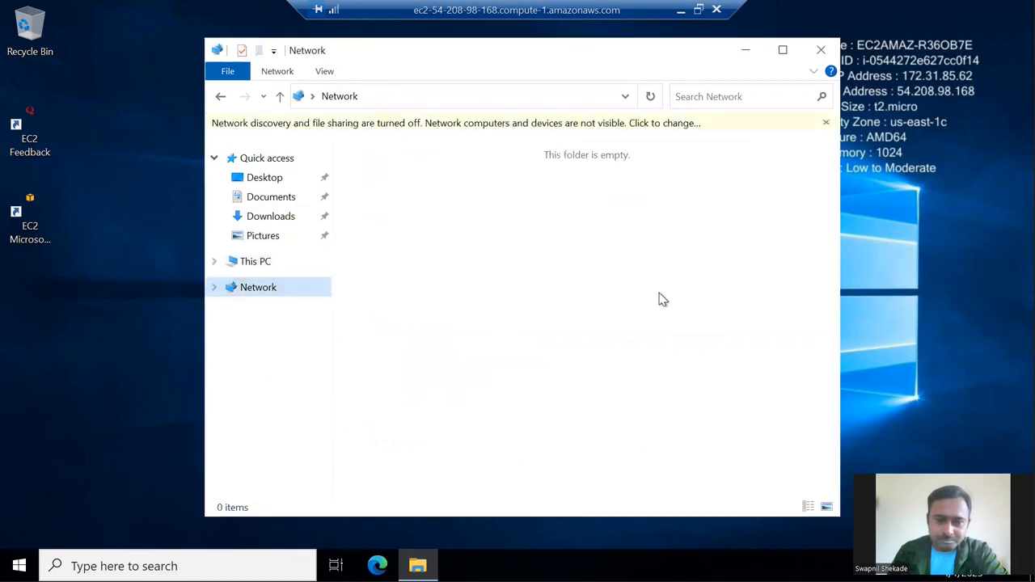
- Paste the copied website template folder into Local Disk (C:) of the remote instance
left_click(257, 262)
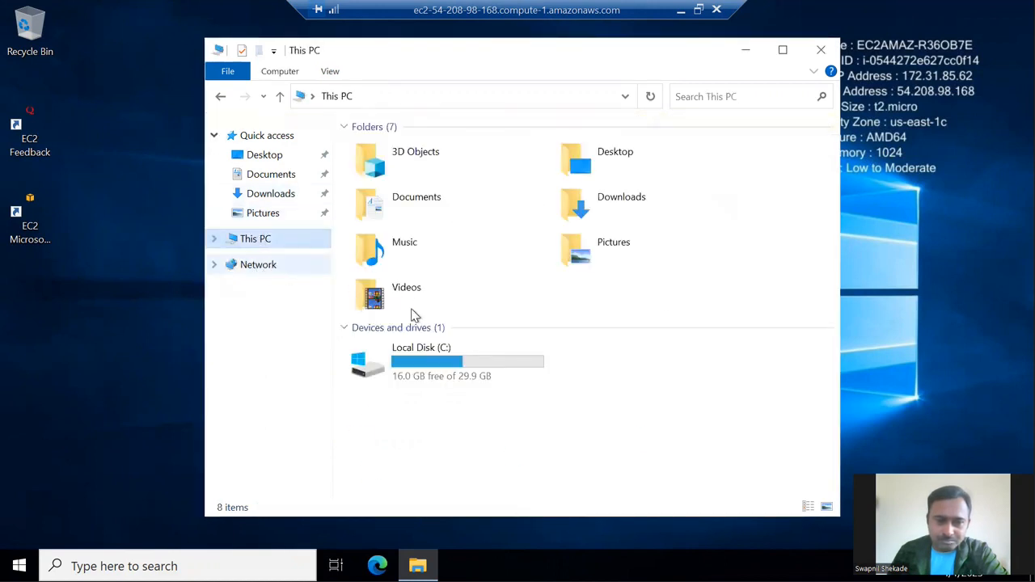
double_click(435, 376)
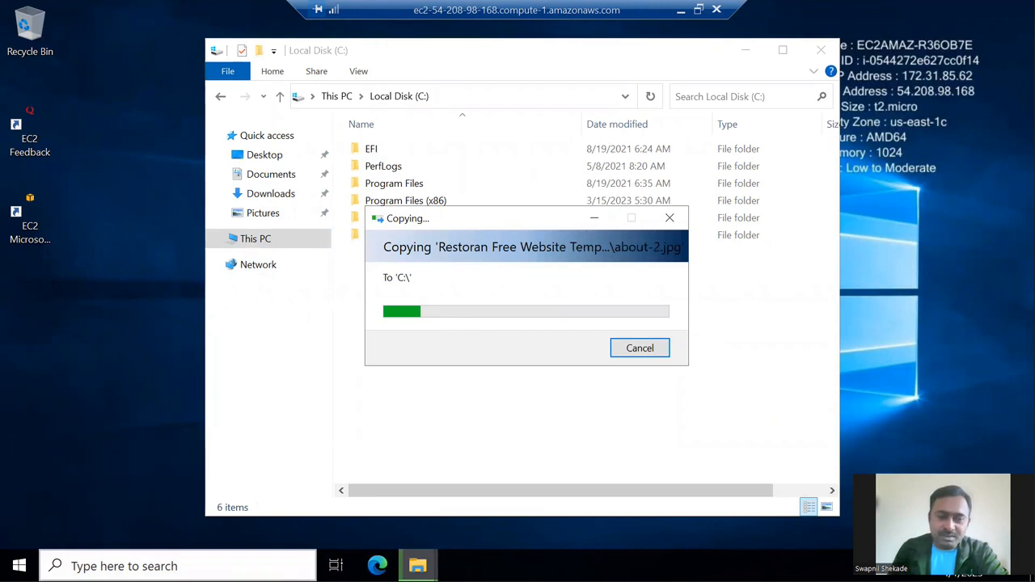
- Search the remote instance for "server", open Server Manager and dismiss the Windows Admin Center notice
left_click(74, 566)
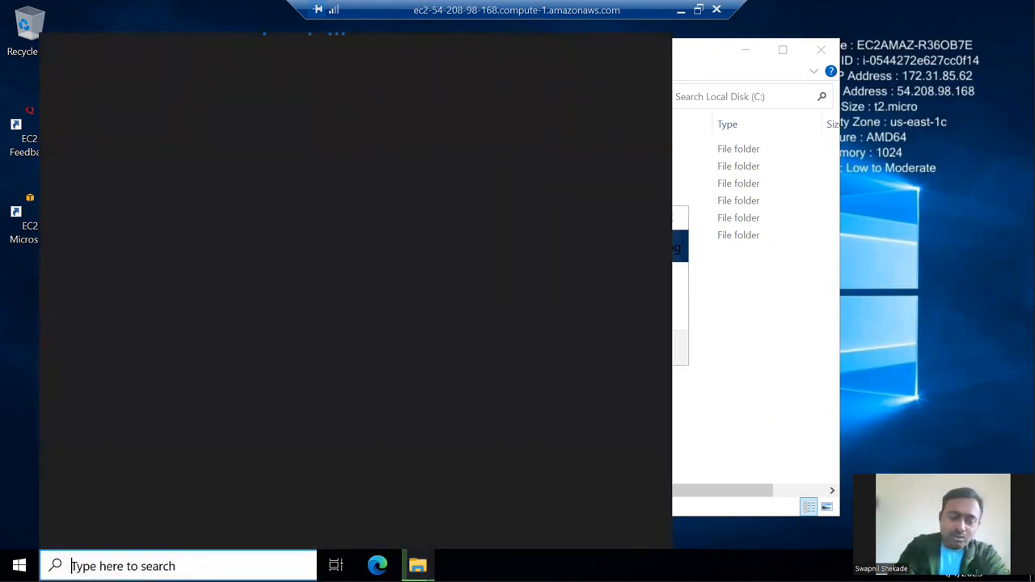
type("we")
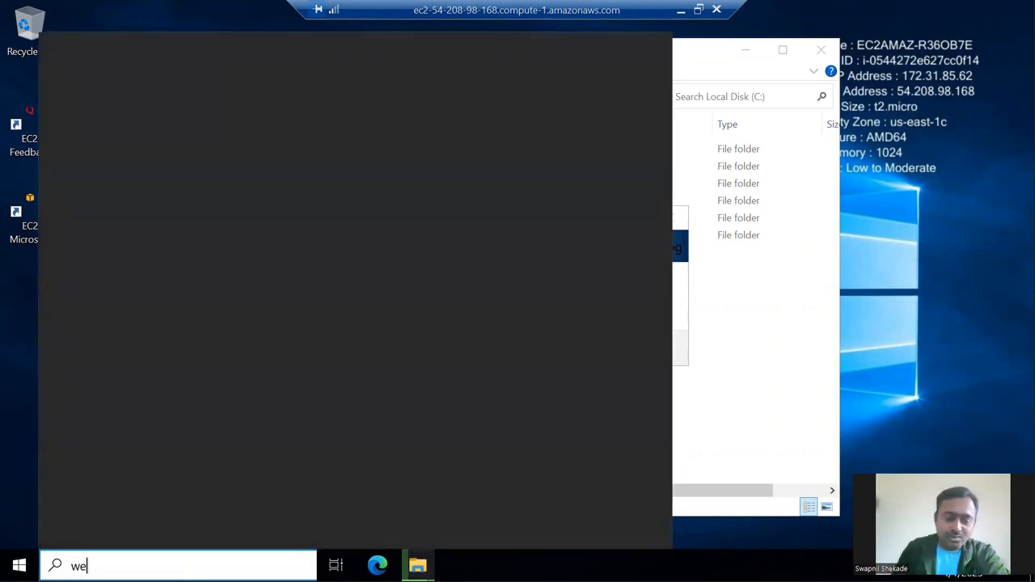
key("BackSpace")
key("BackSpace")
type("server")
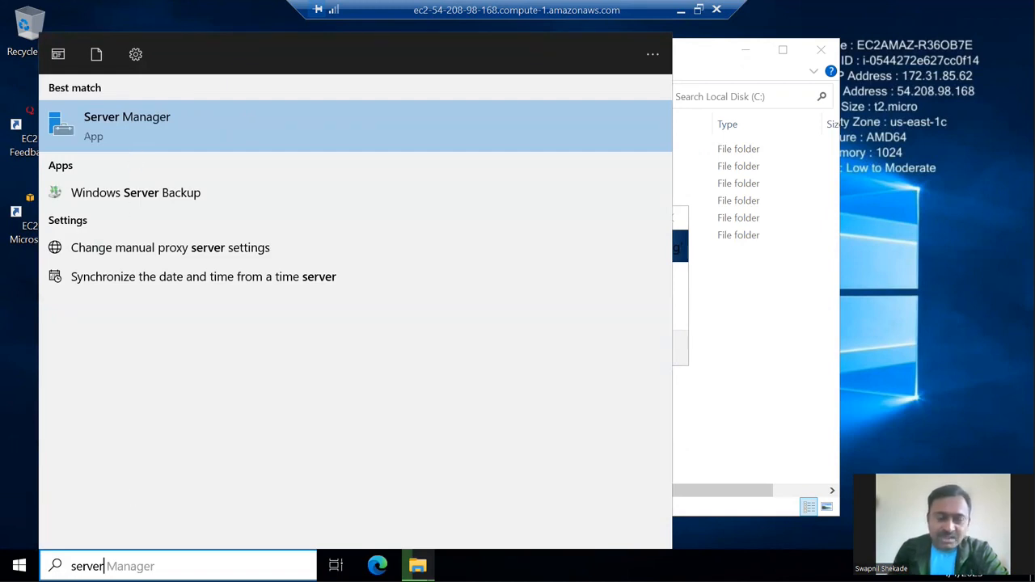
left_click(125, 148)
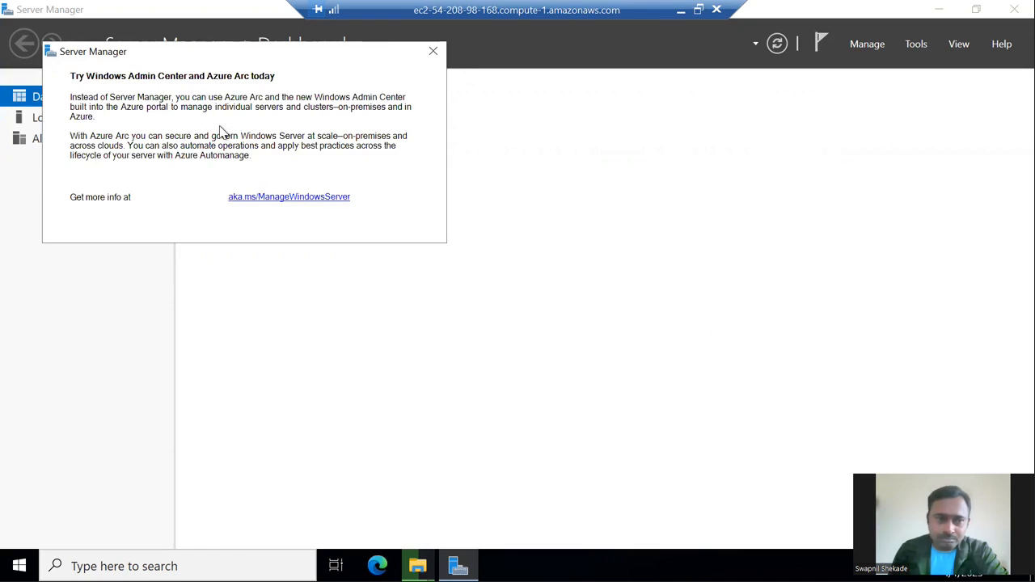
left_click(435, 54)
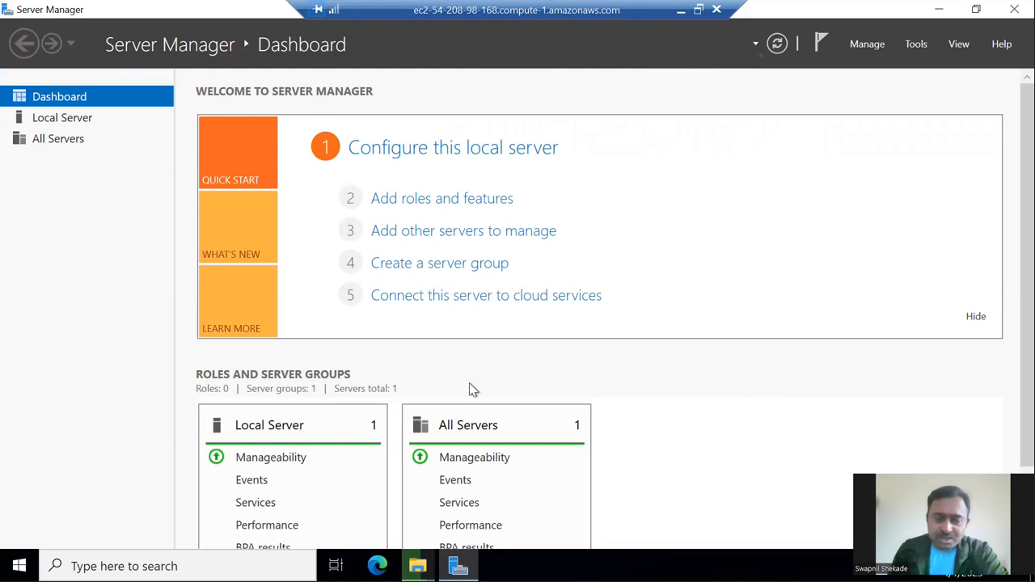
- Start adding roles and features with a role-based installation on server EC2AMAZ-R36OB7E and advance to the server roles
left_click(428, 202)
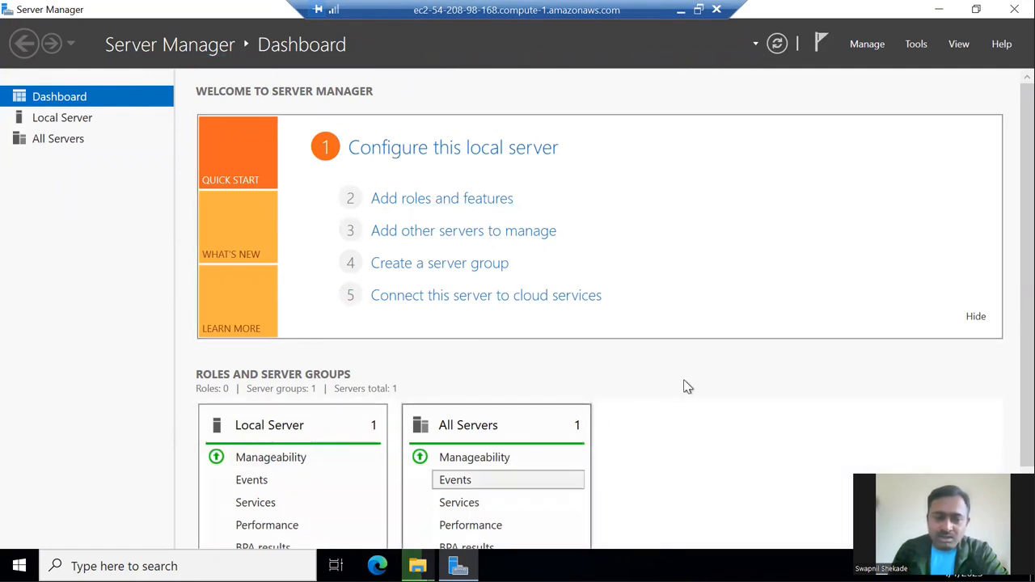
scroll(698, 398, "down", 1)
scroll(465, 241, "up", 1)
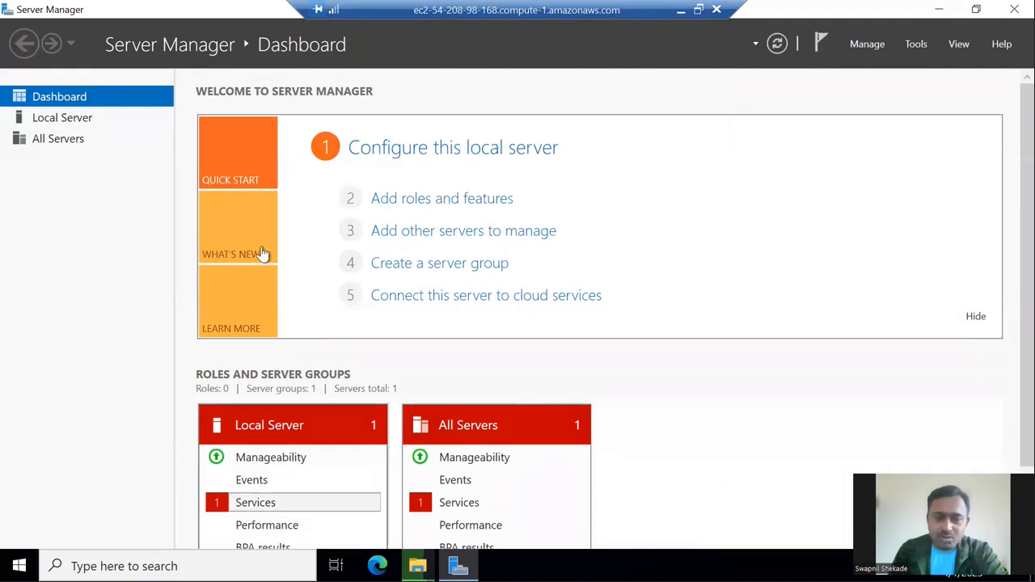
left_click(423, 202)
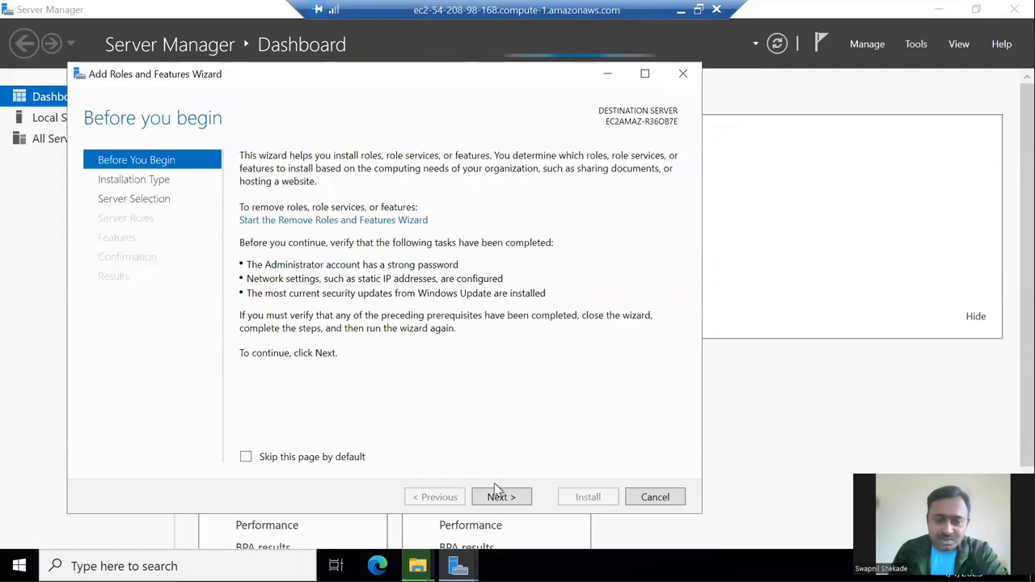
left_click(497, 495)
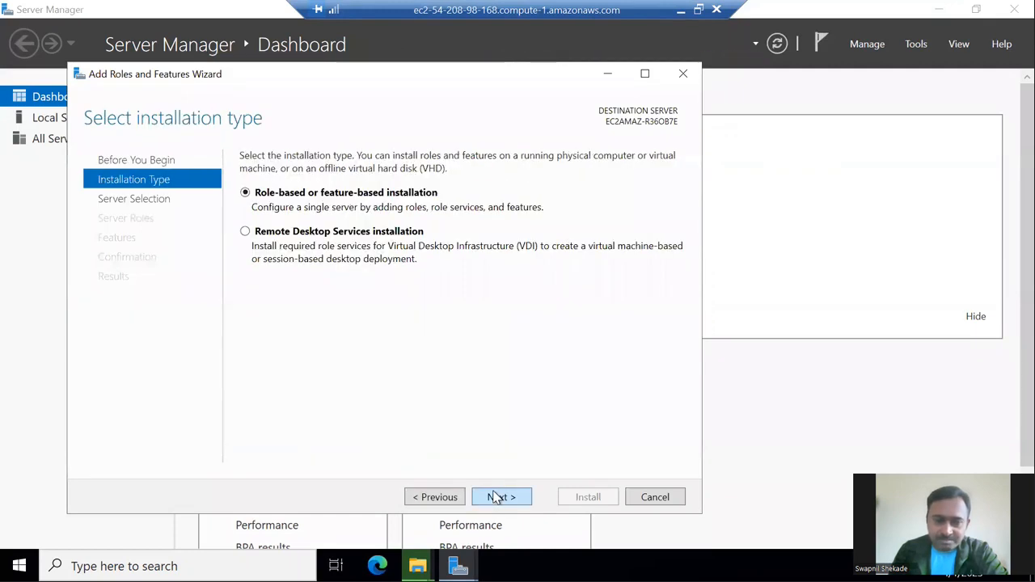
left_click(496, 496)
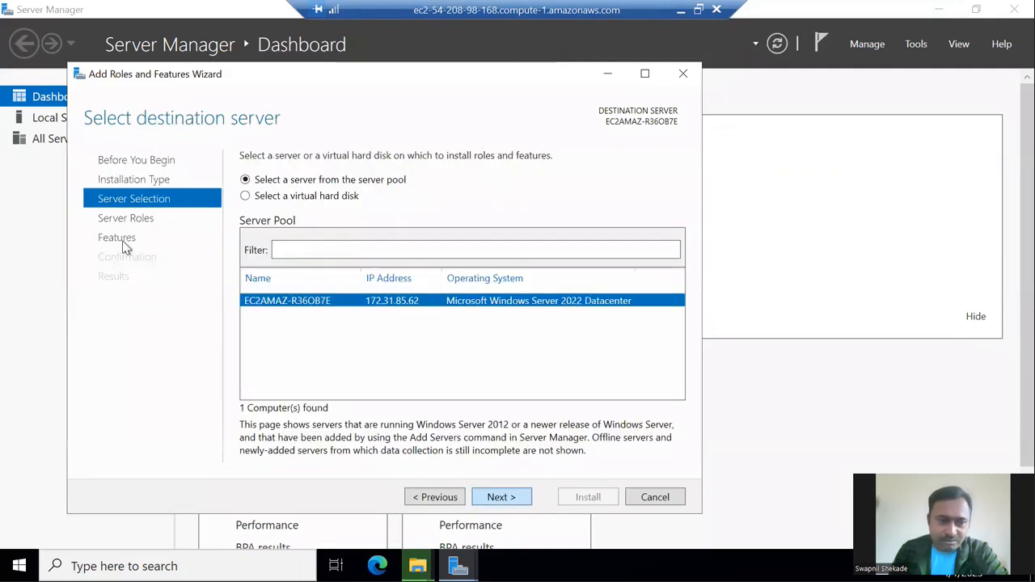
left_click(507, 501)
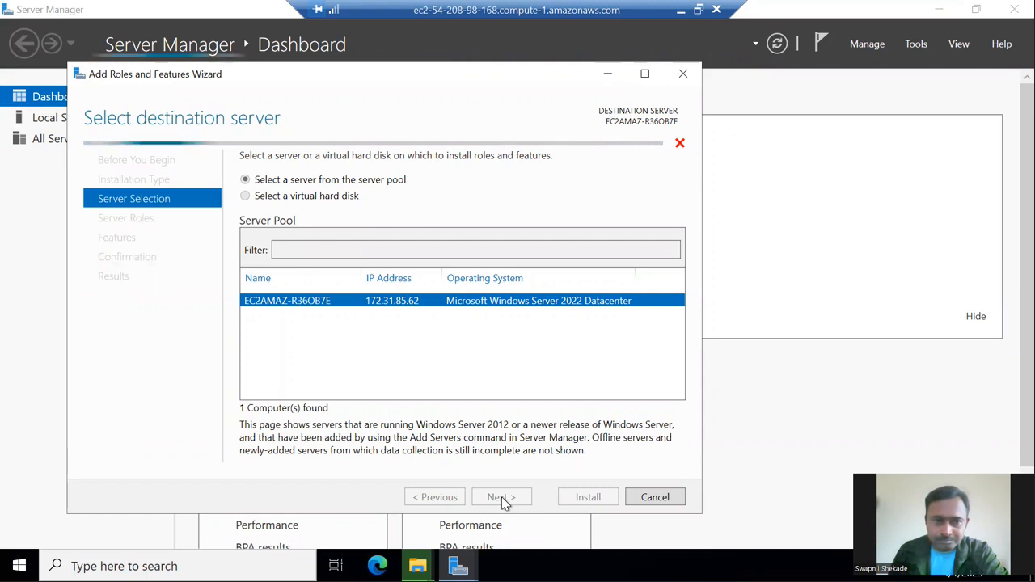
scroll(358, 388, "down", 1)
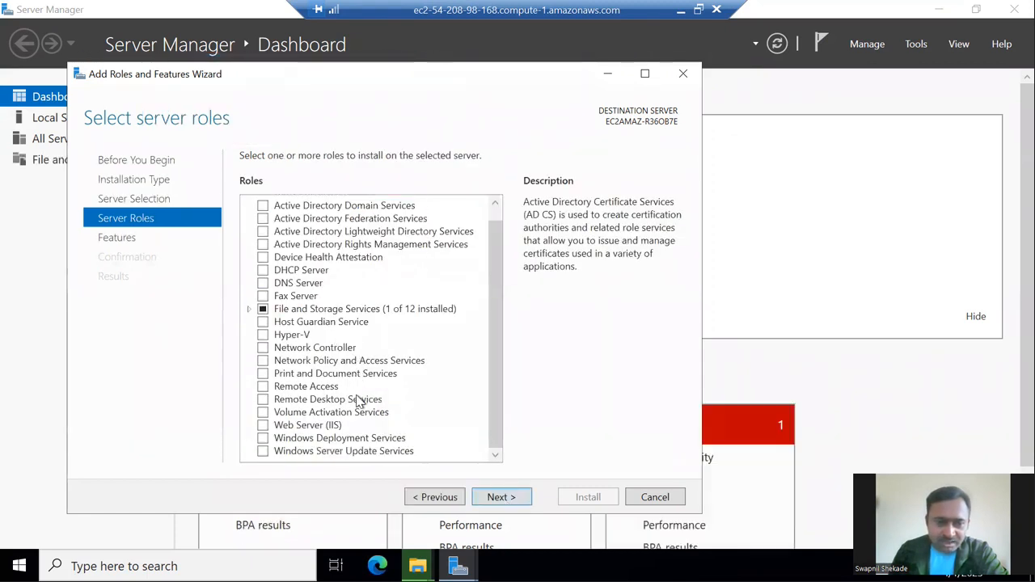
left_click(264, 427)
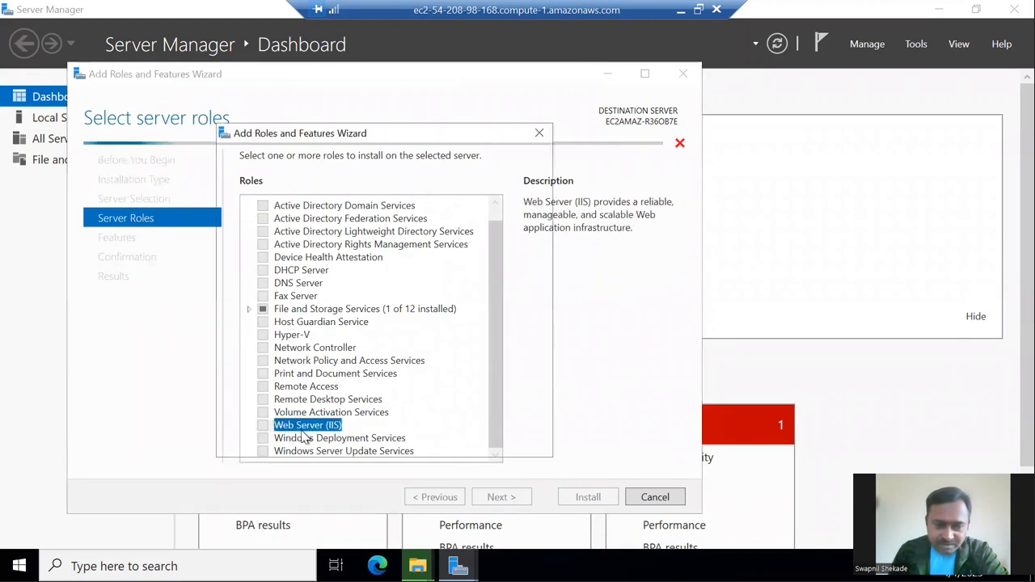
left_click(347, 263)
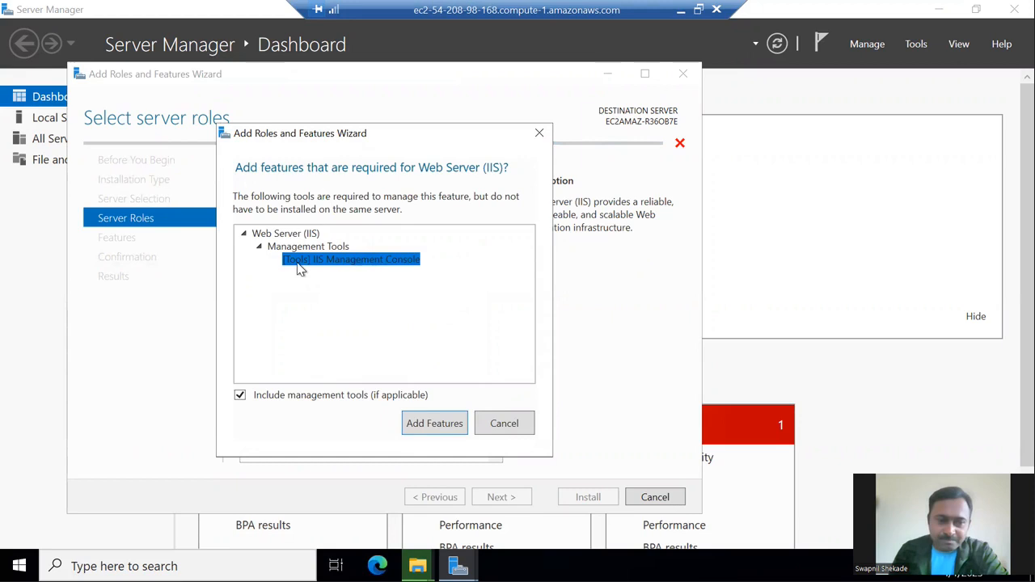
left_click(528, 430)
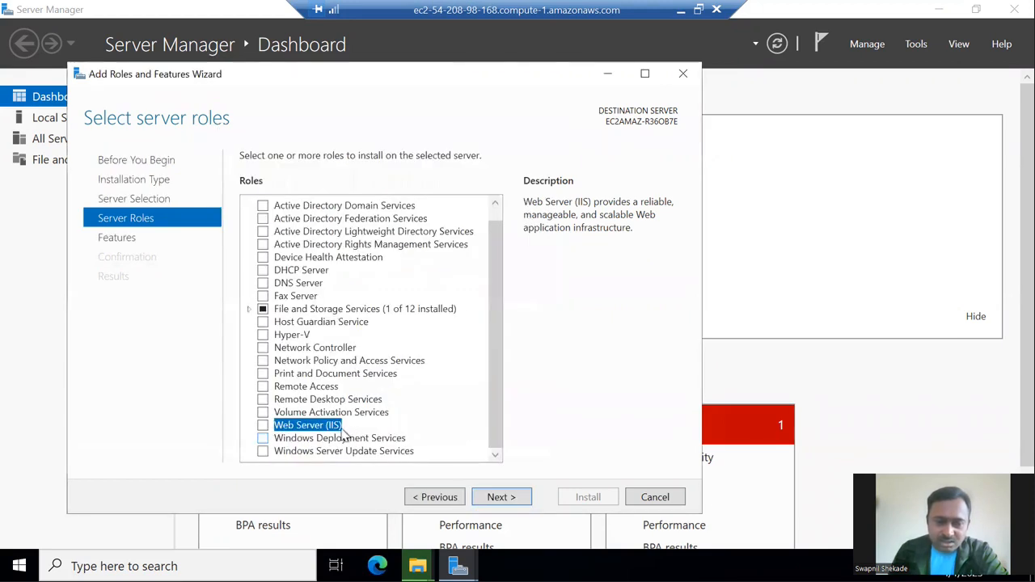
- Select the Web Server (IIS) role and add its required IIS Management Console with management tools included
left_click(265, 427)
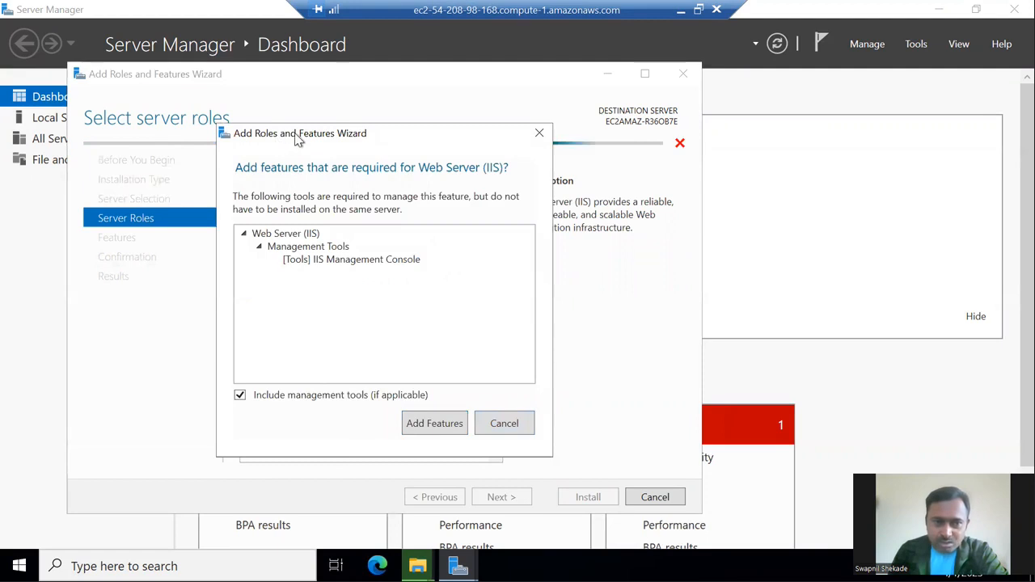
left_click(376, 262)
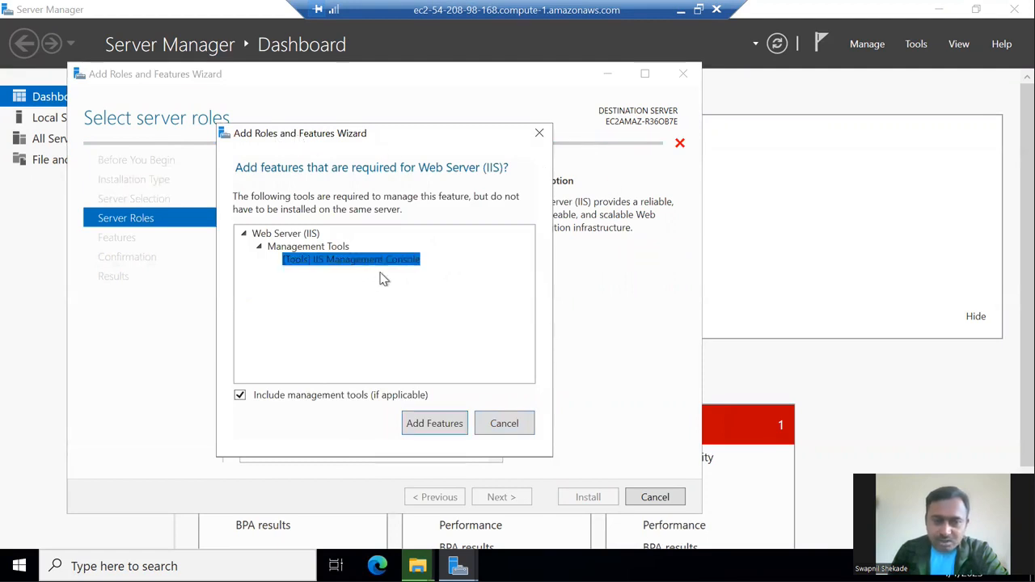
left_click(435, 424)
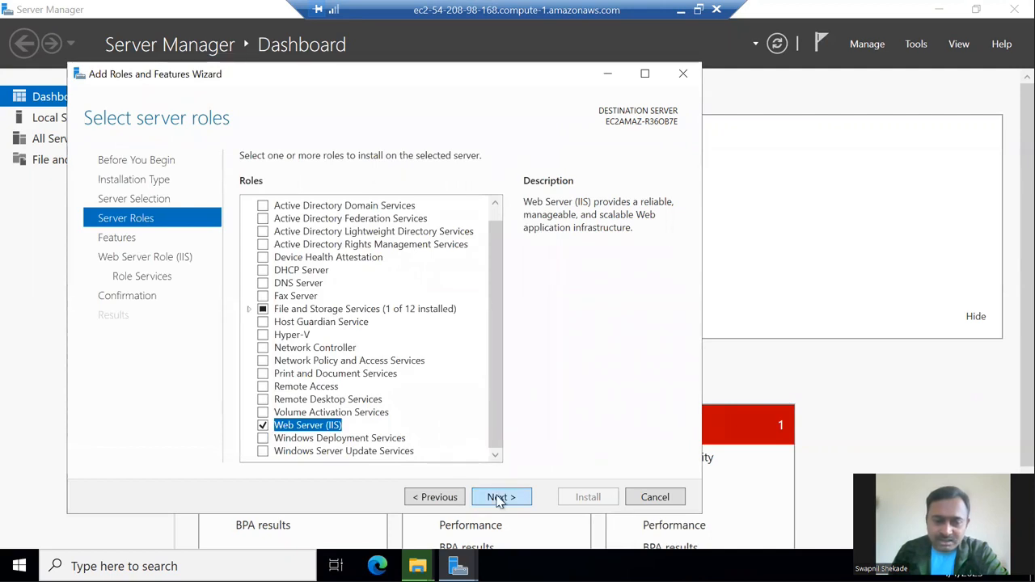
- Accept the default features and role services for Web Server (IIS) and start the installation
left_click(500, 499)
left_click(500, 499)
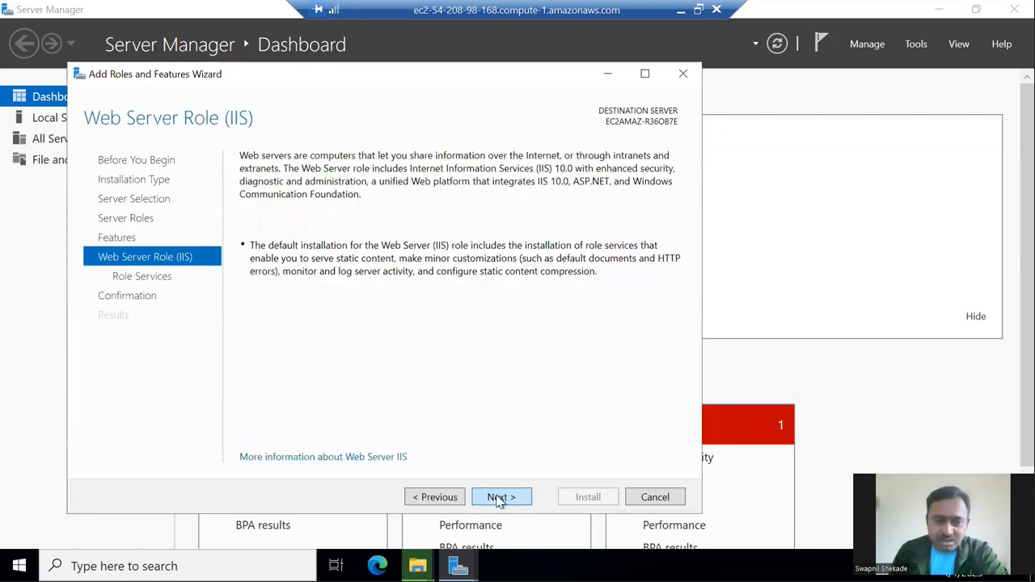
left_click(500, 499)
left_click(500, 499)
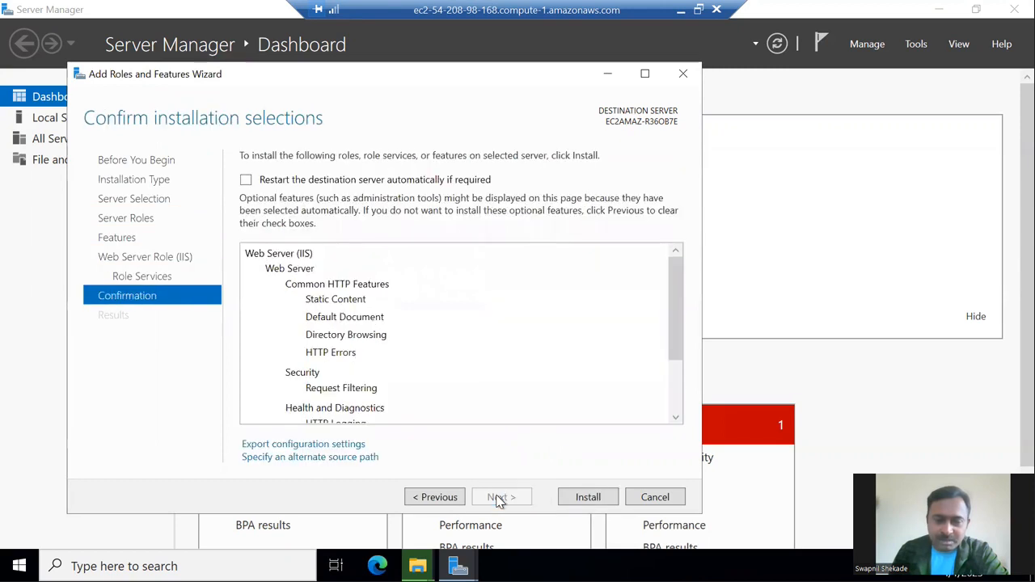
left_click(588, 498)
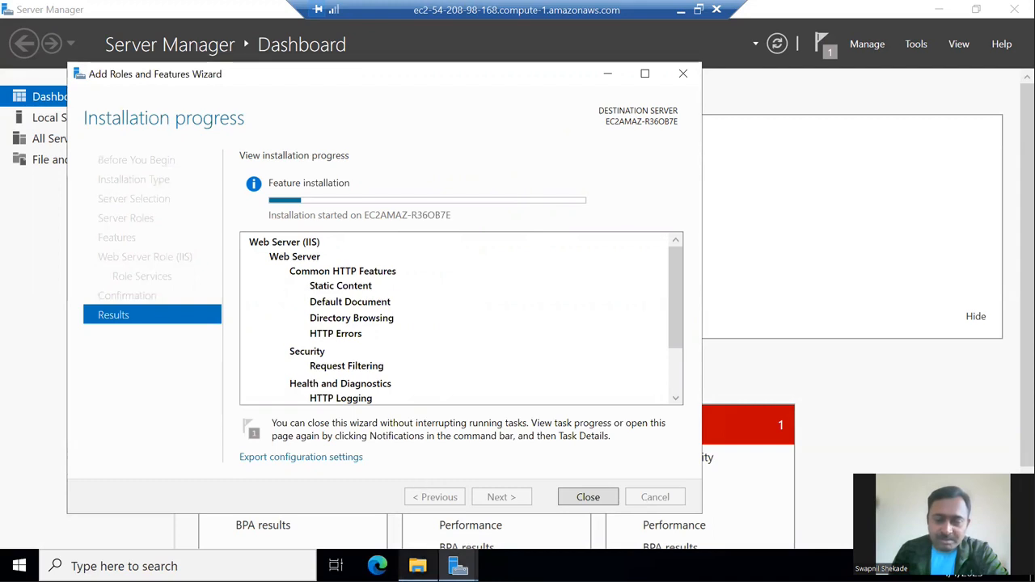
- Switch to the remote Local Disk (C:) window and open bootstrap-restaurant-template inside the Restoran Free Website Template folder
mouse_move(418, 566)
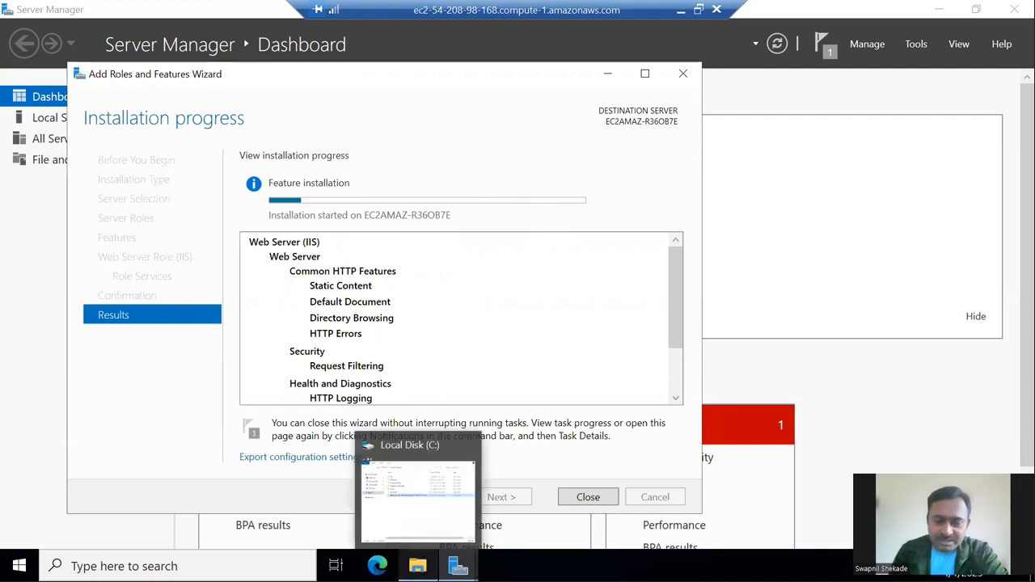
left_click(424, 514)
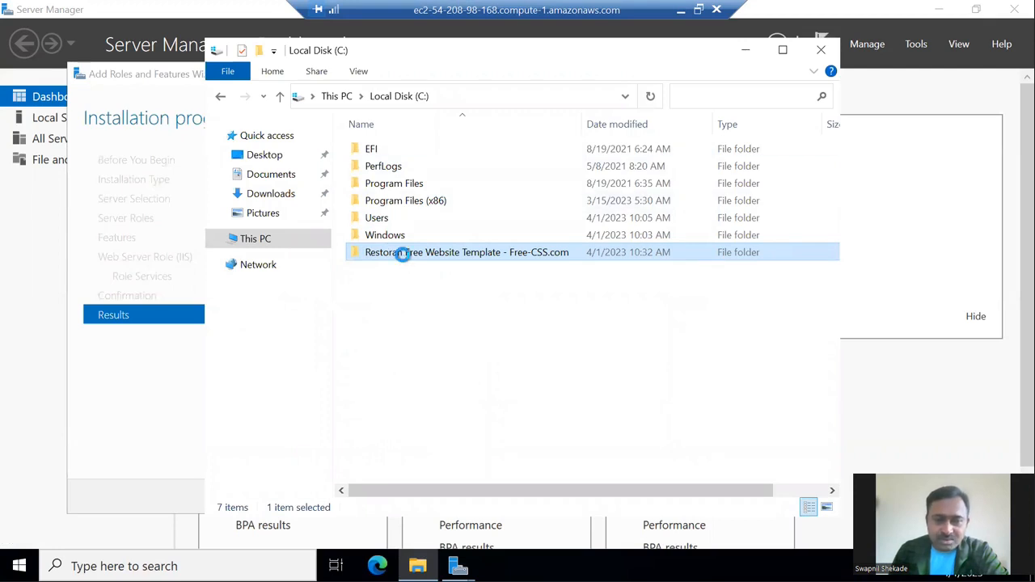
double_click(404, 255)
double_click(407, 150)
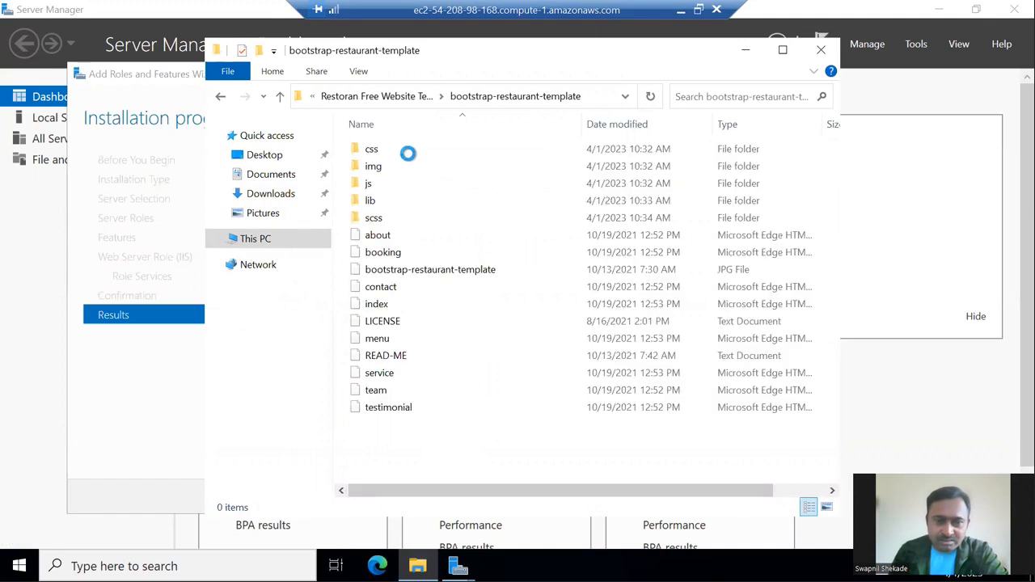
- Examine the index file in bootstrap-restaurant-template and its parent Restoran folder, and close the folder window
double_click(383, 305)
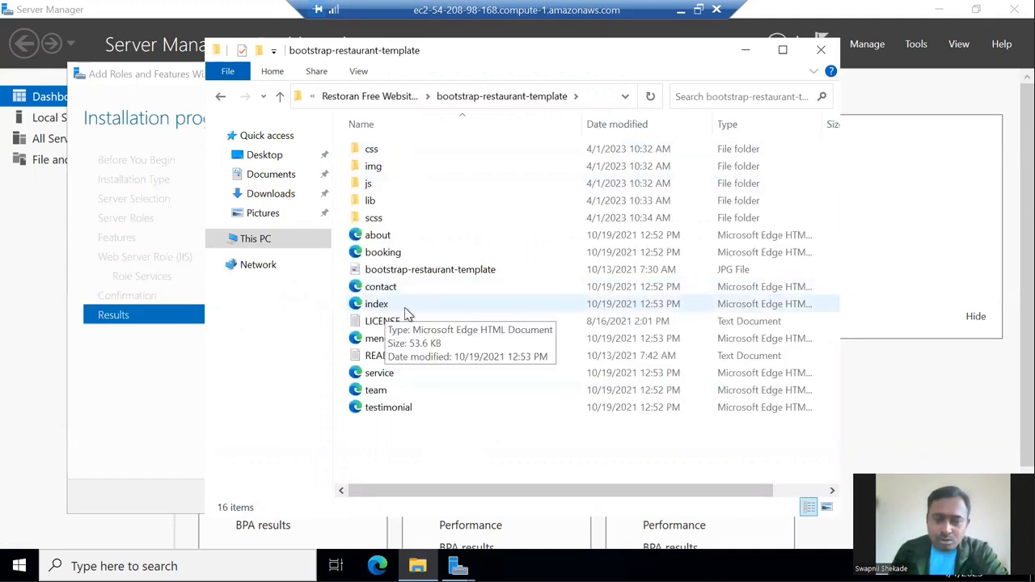
double_click(405, 307)
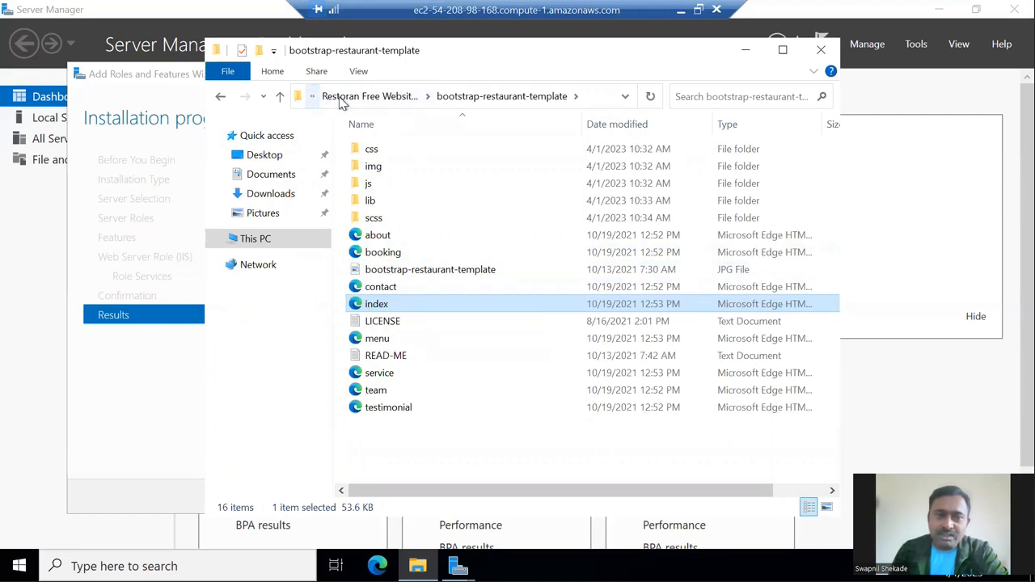
left_click(466, 100)
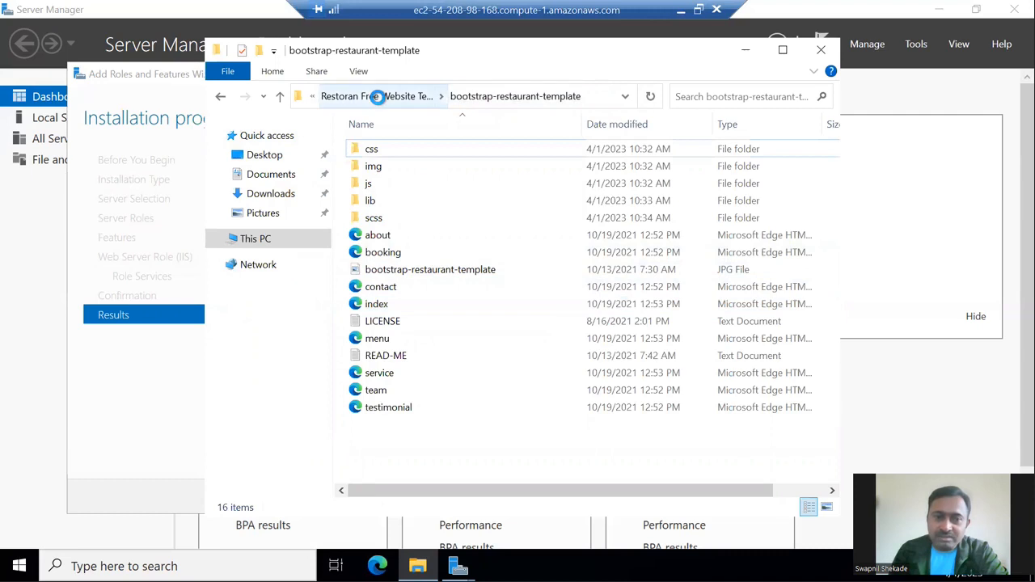
left_click(388, 102)
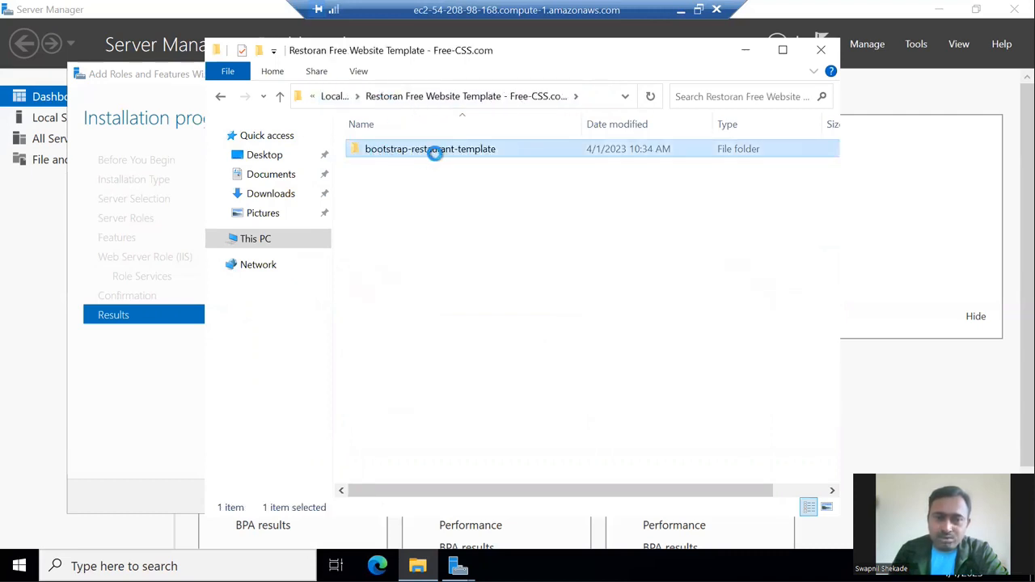
left_click(819, 50)
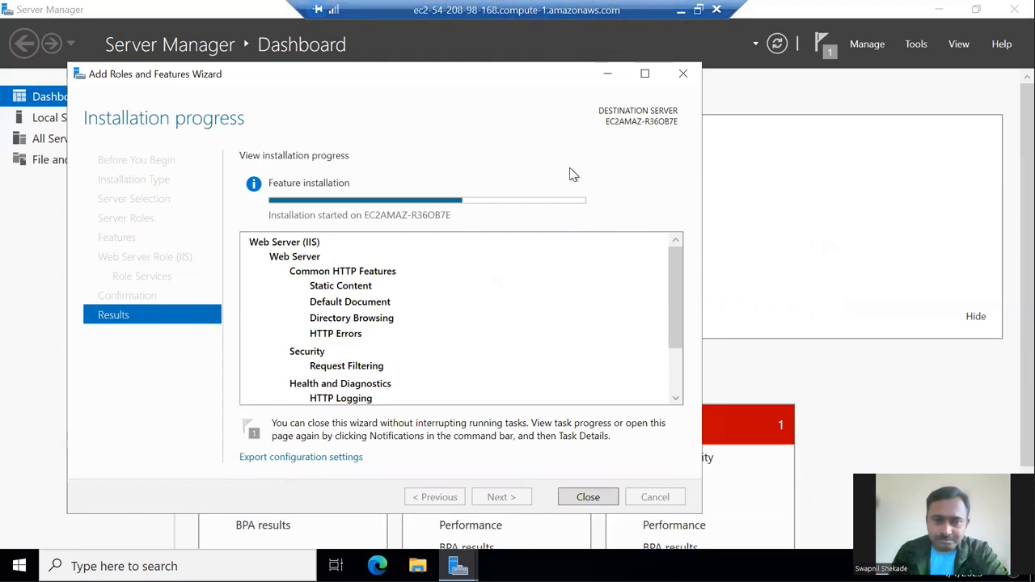
- Return to the remote server session and close the Add Roles and Features Wizard once the IIS installation is finished
left_click(679, 19)
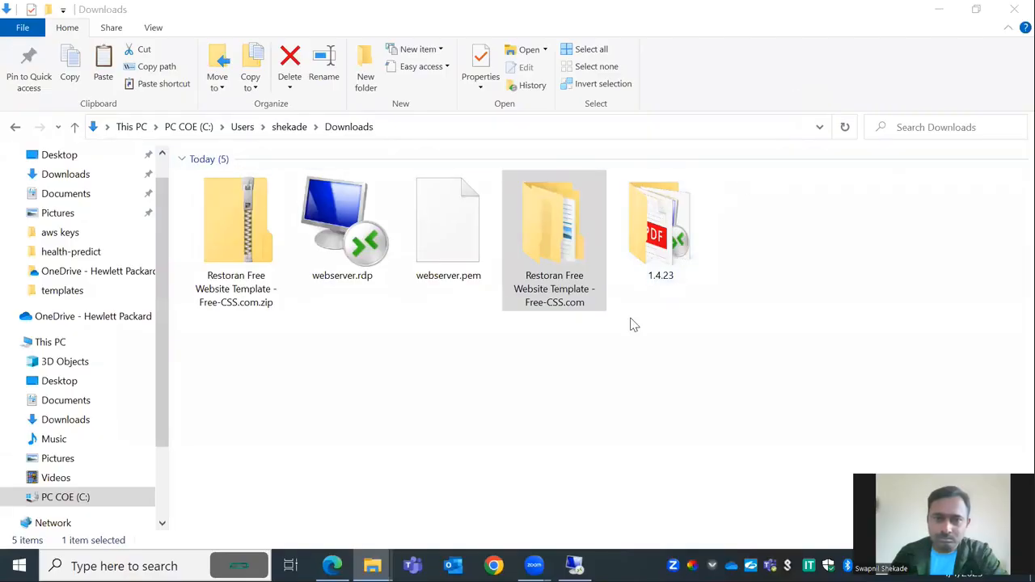
left_click(575, 565)
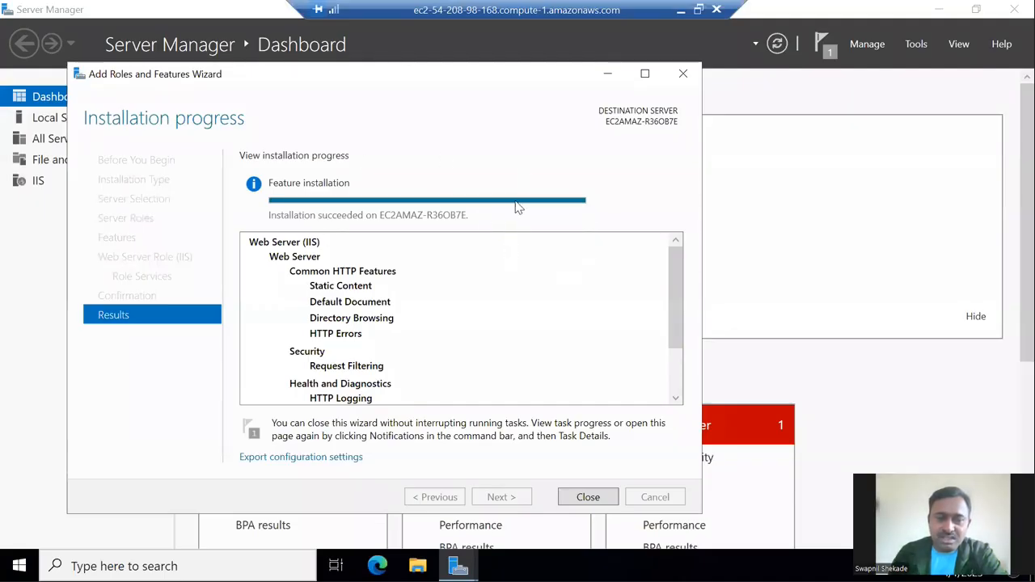
left_click(588, 497)
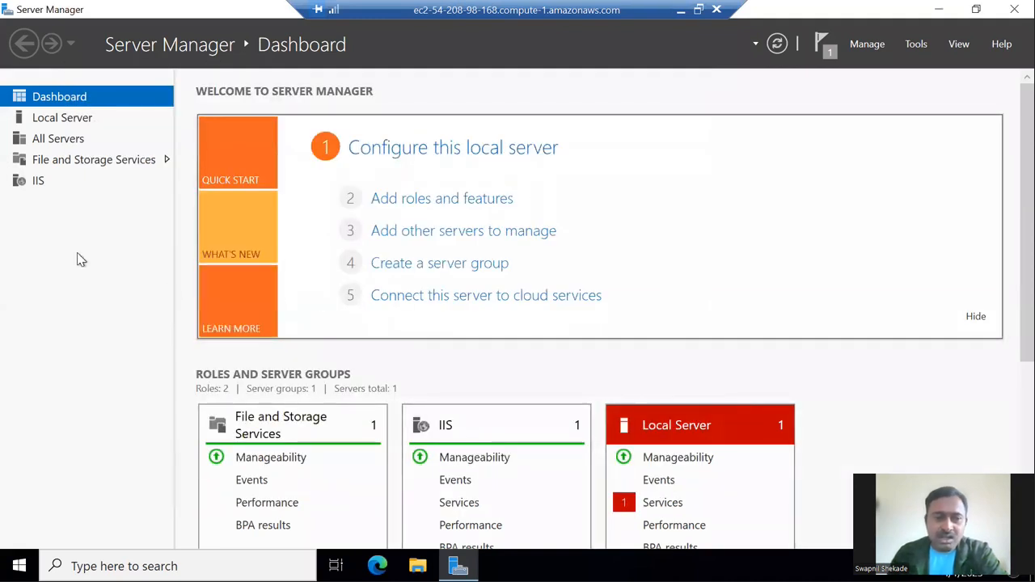
- Open Internet Information Services (IIS) Manager for server EC2AMAZ-R36OB7E and select Default Web Site under its Sites
left_click(42, 184)
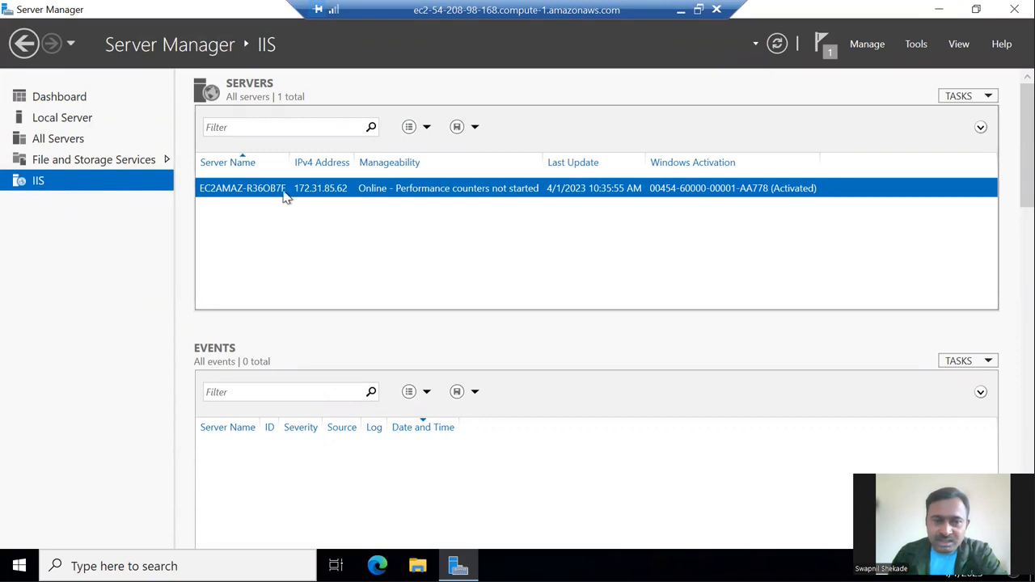
right_click(396, 195)
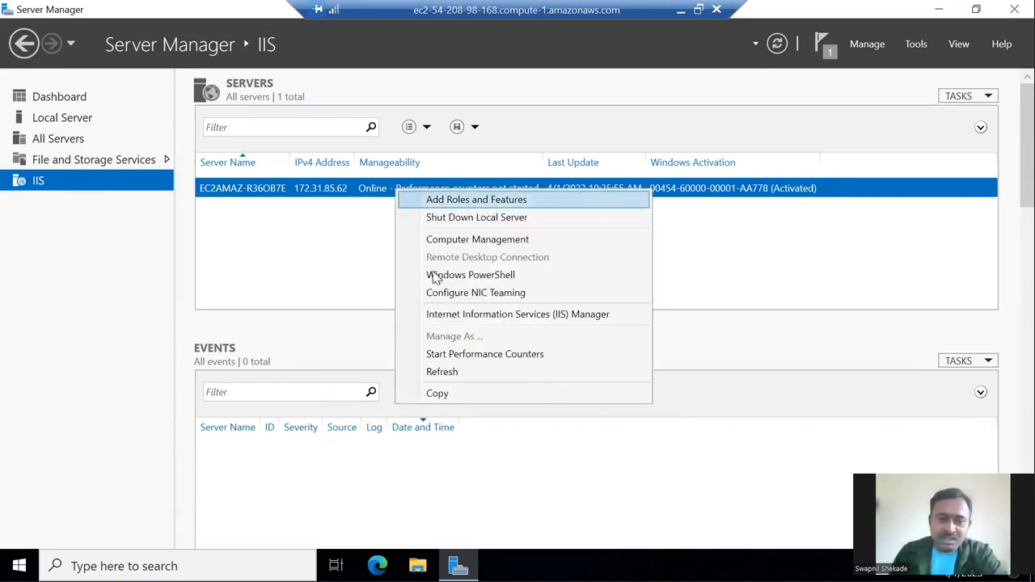
left_click(443, 317)
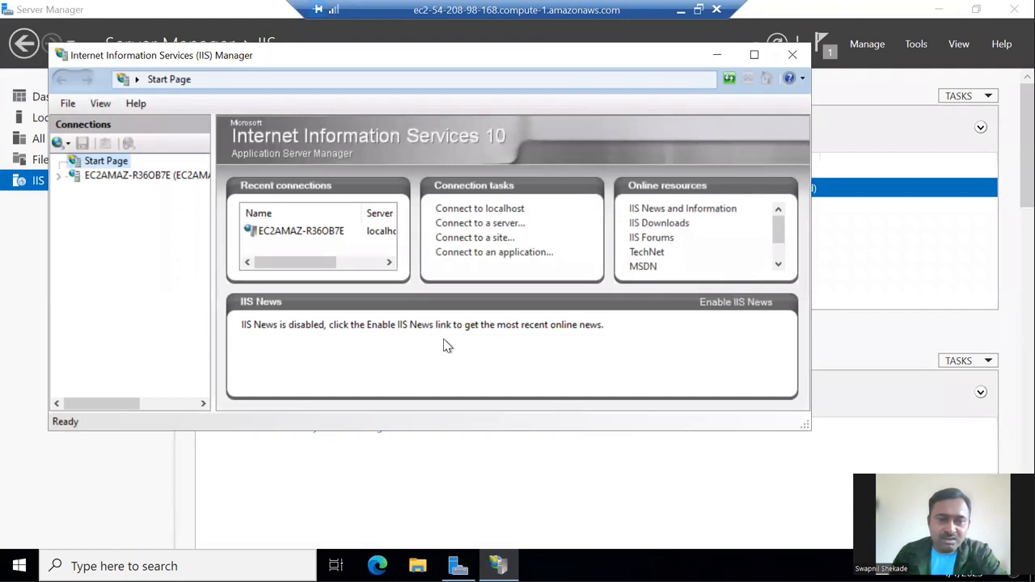
left_click(60, 176)
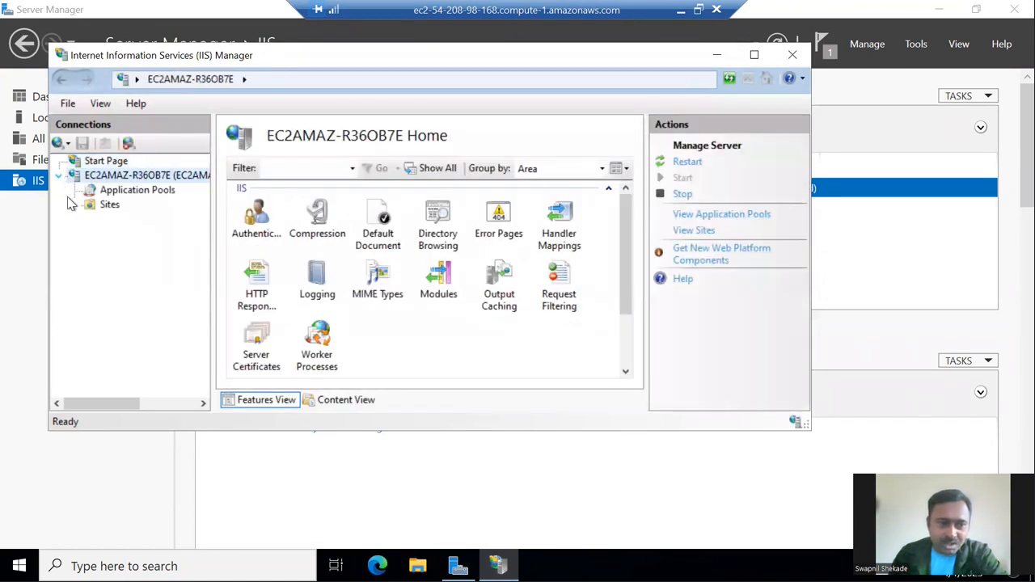
left_click(73, 205)
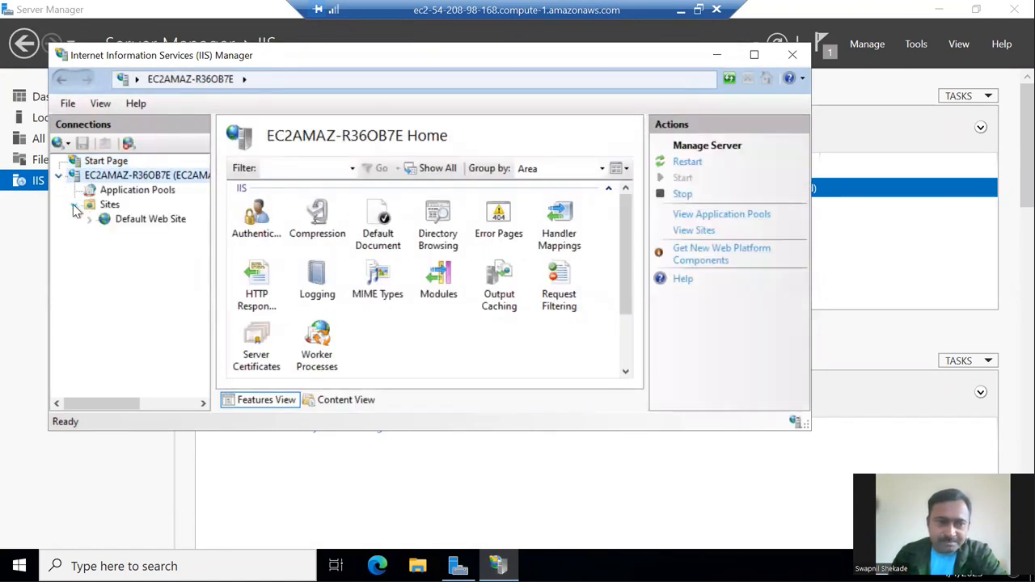
left_click(134, 225)
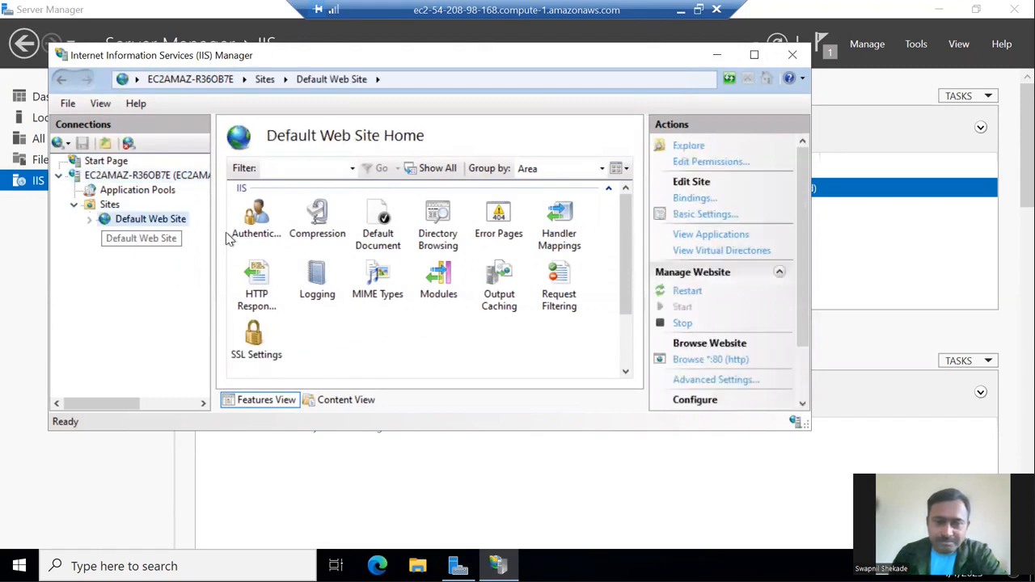
- Set Default Web Site's physical path to bootstrap-restaurant-template inside C:\Restoran Free Website Template - Free-CSS.com, and restart the site
left_click(700, 215)
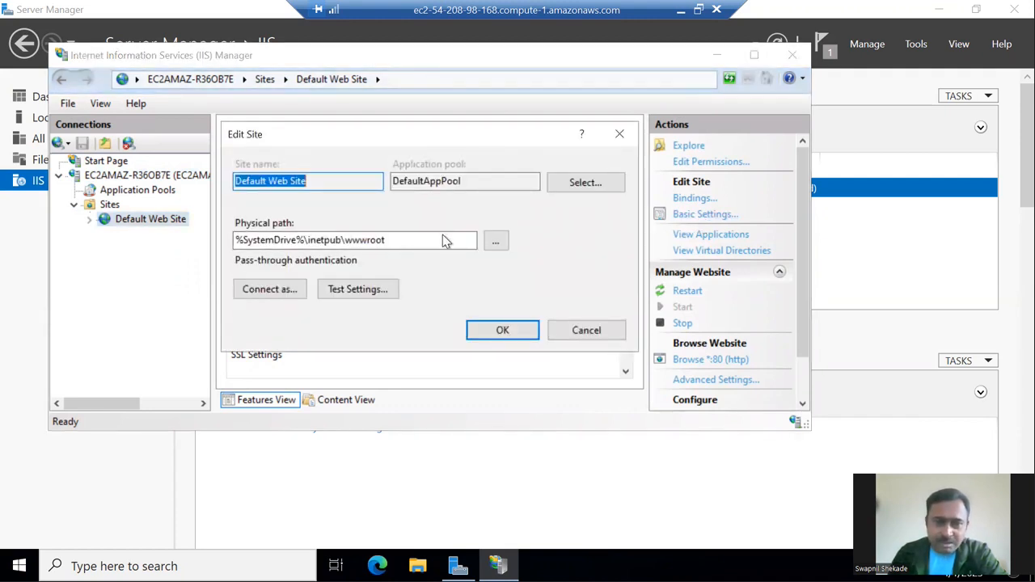
left_click(497, 243)
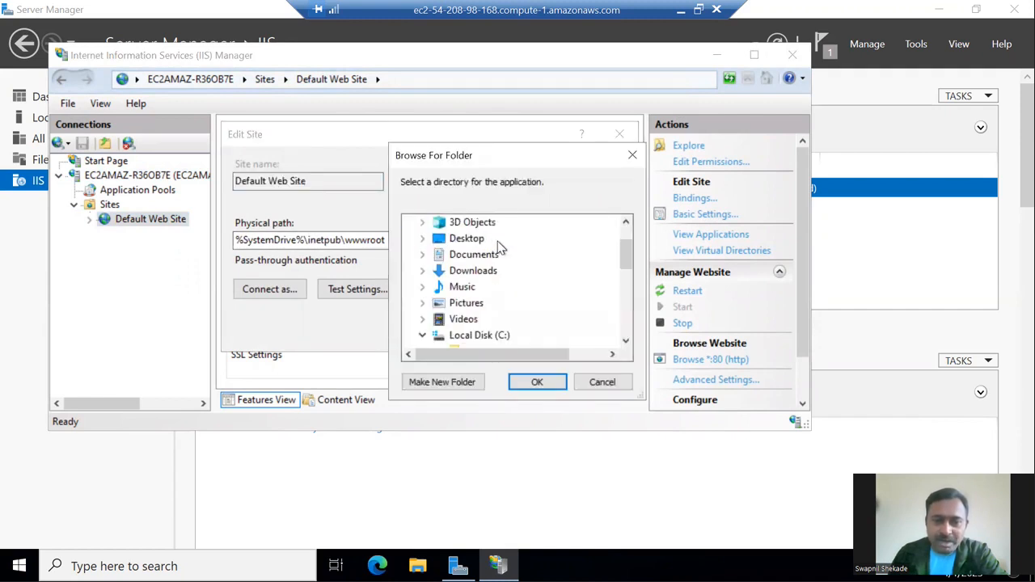
scroll(525, 299, "down", 2)
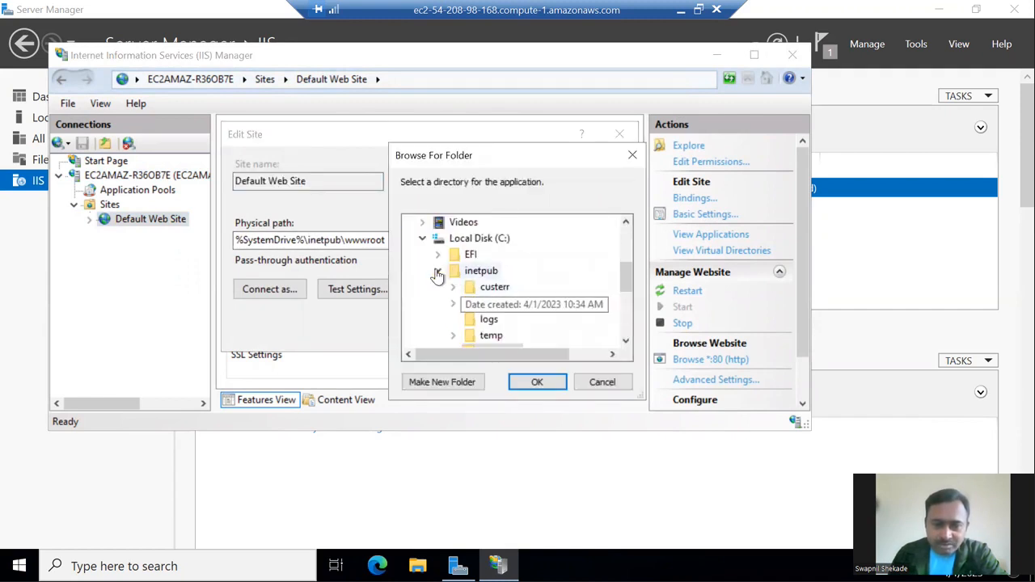
left_click(437, 273)
scroll(444, 299, "down", 1)
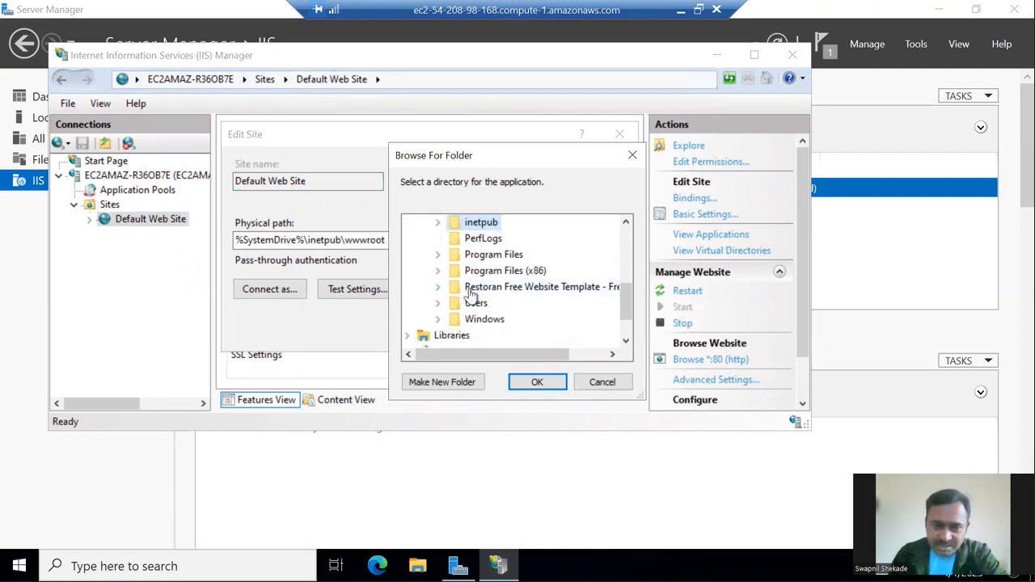
left_click(438, 287)
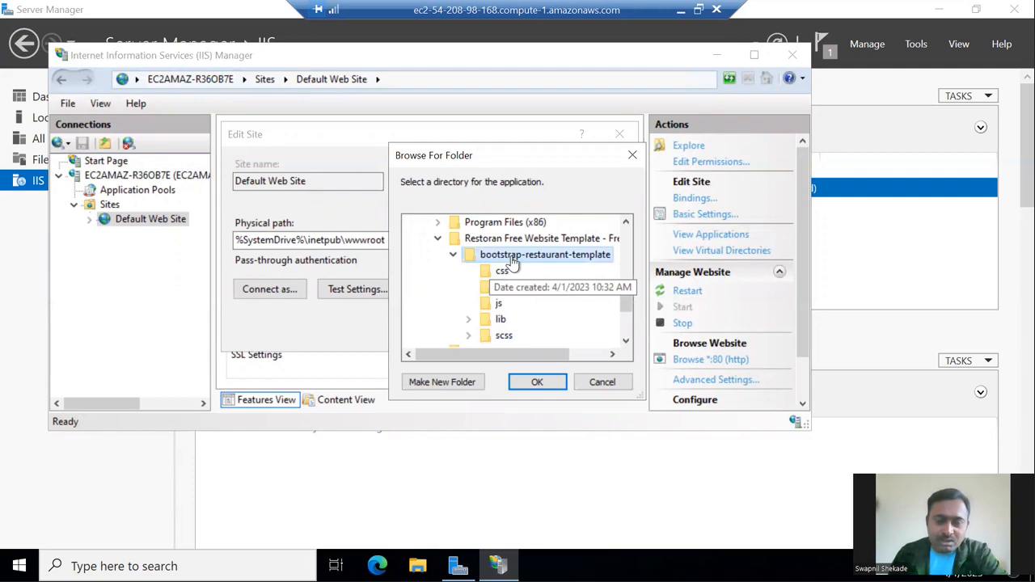
left_click(538, 382)
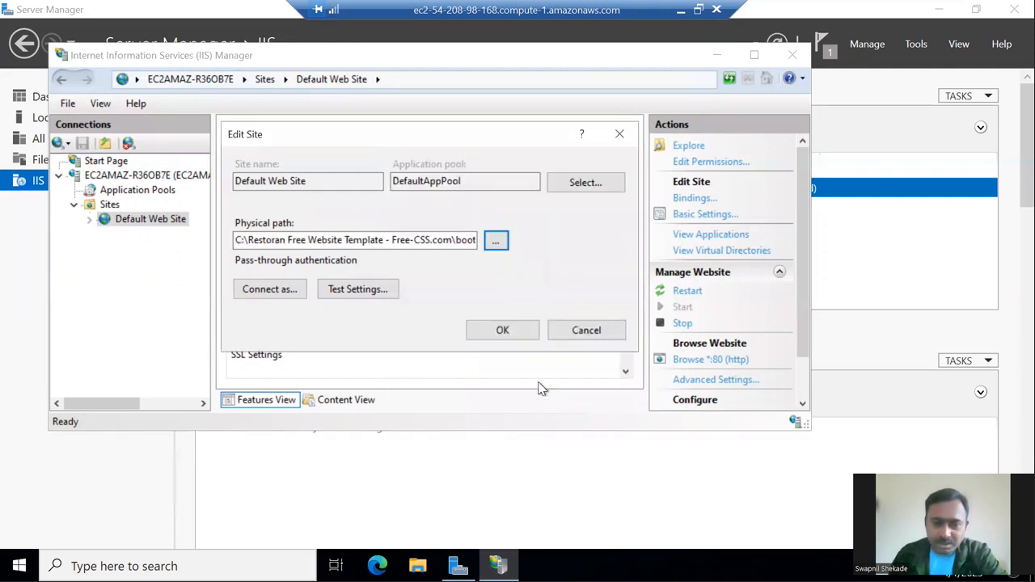
left_click(518, 335)
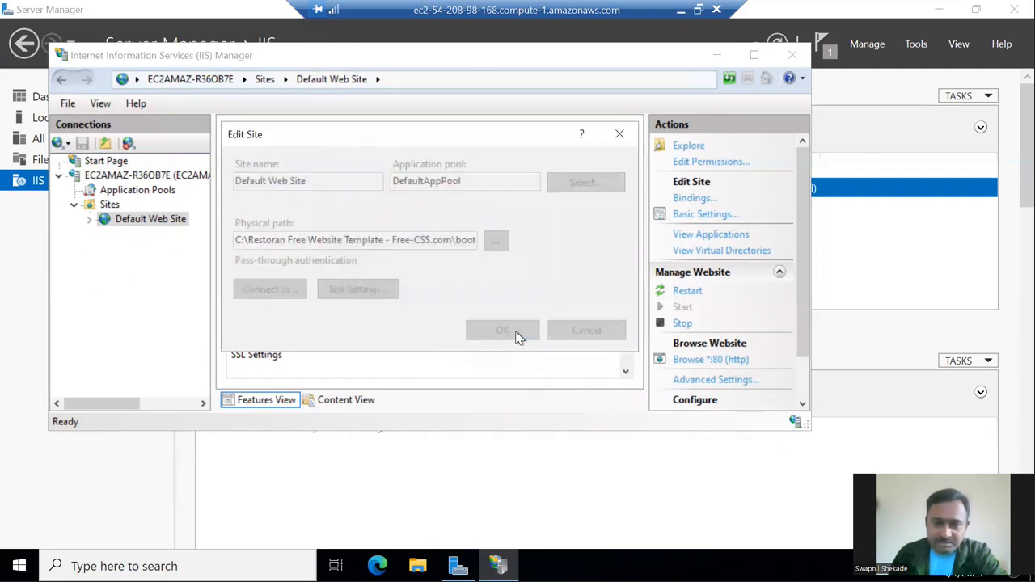
left_click(683, 293)
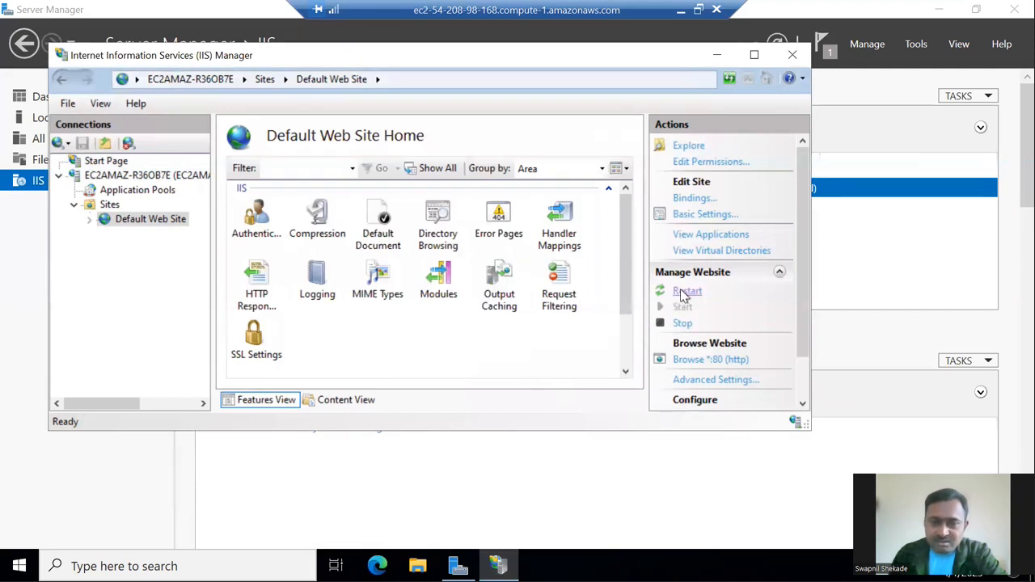
left_click(684, 294)
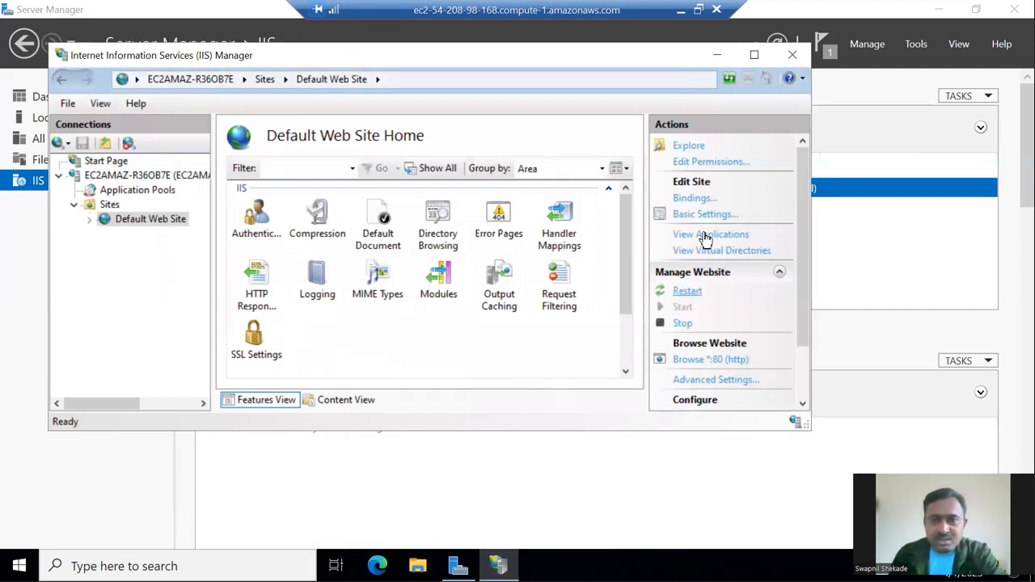
- Switch to the AWS console in the local Edge browser and copy the running webserver instance's public IPv4 address
left_click(681, 13)
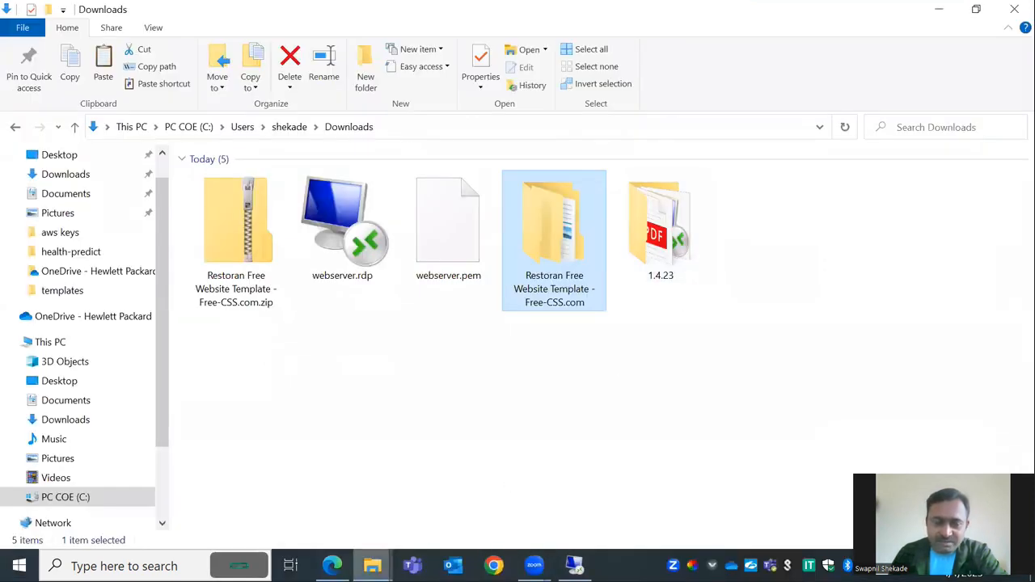
left_click(332, 565)
scroll(300, 365, "up", 5)
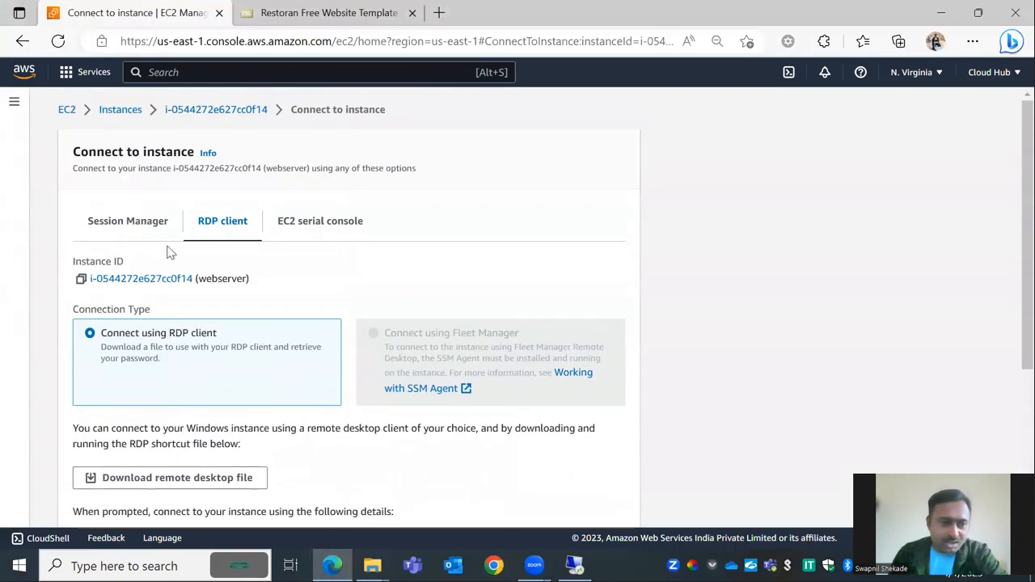
left_click(128, 109)
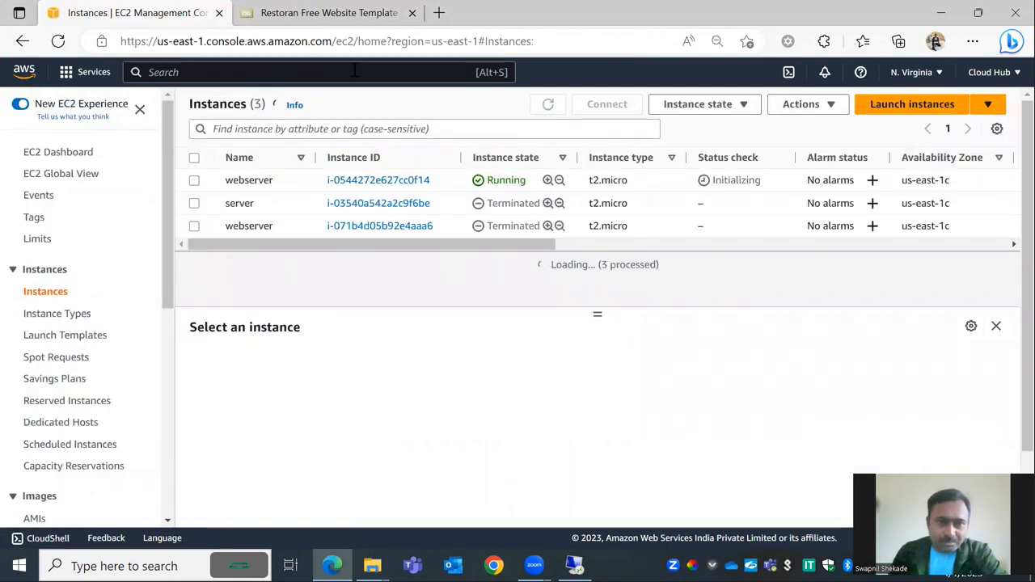
left_click(194, 180)
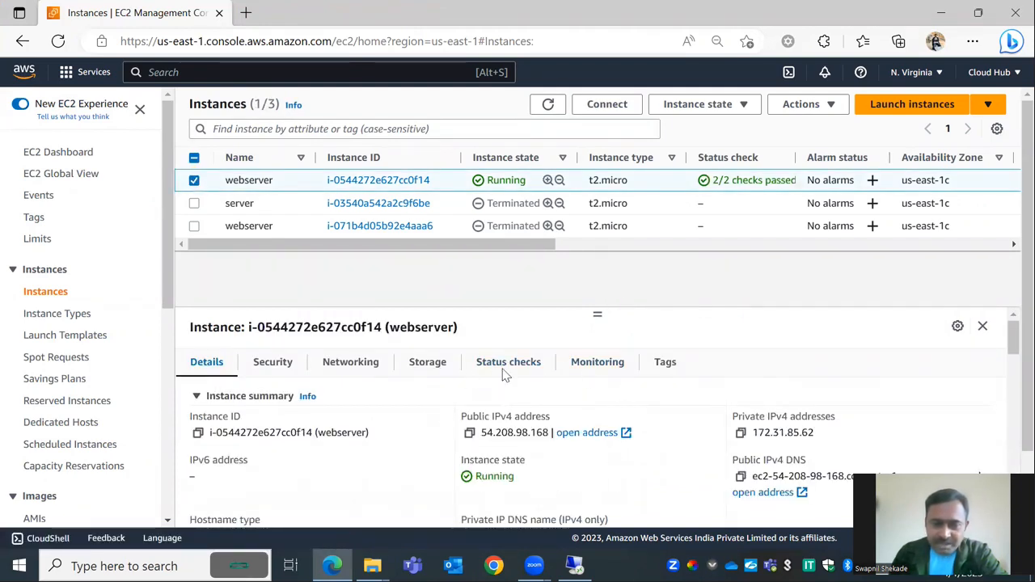
left_click(470, 437)
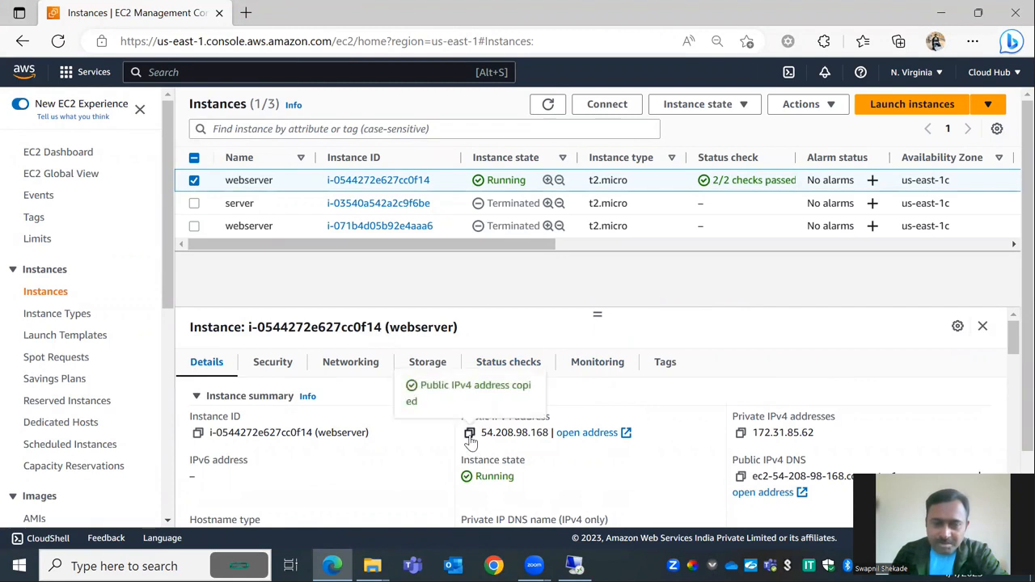
key("ctrl+t")
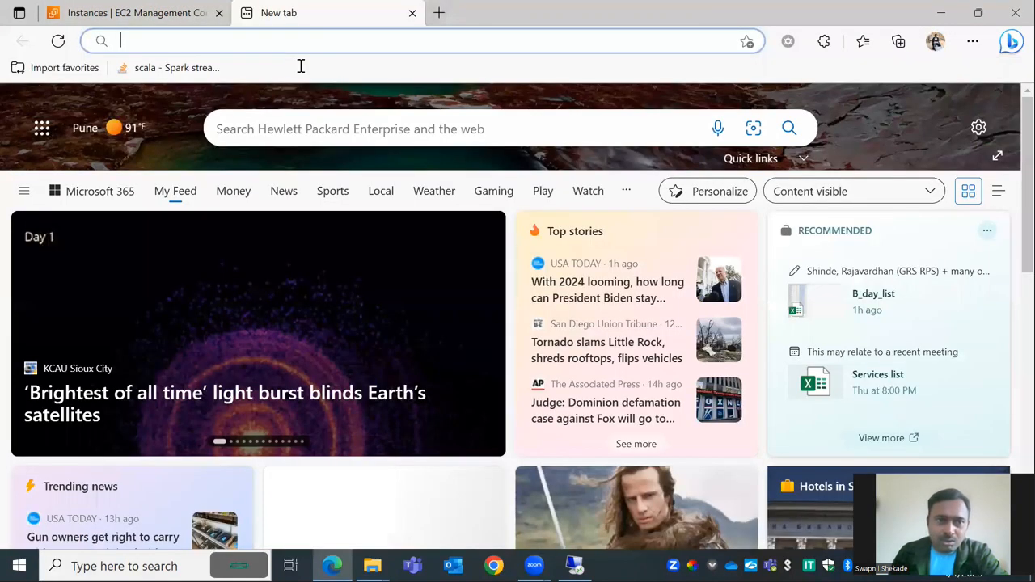
key("ctrl+v")
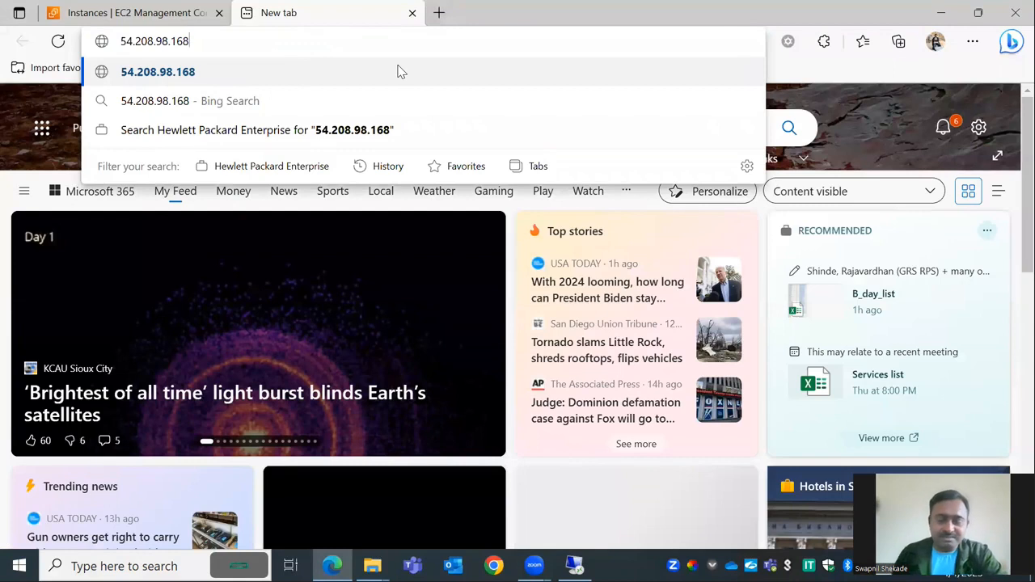
key("Home")
type("http")
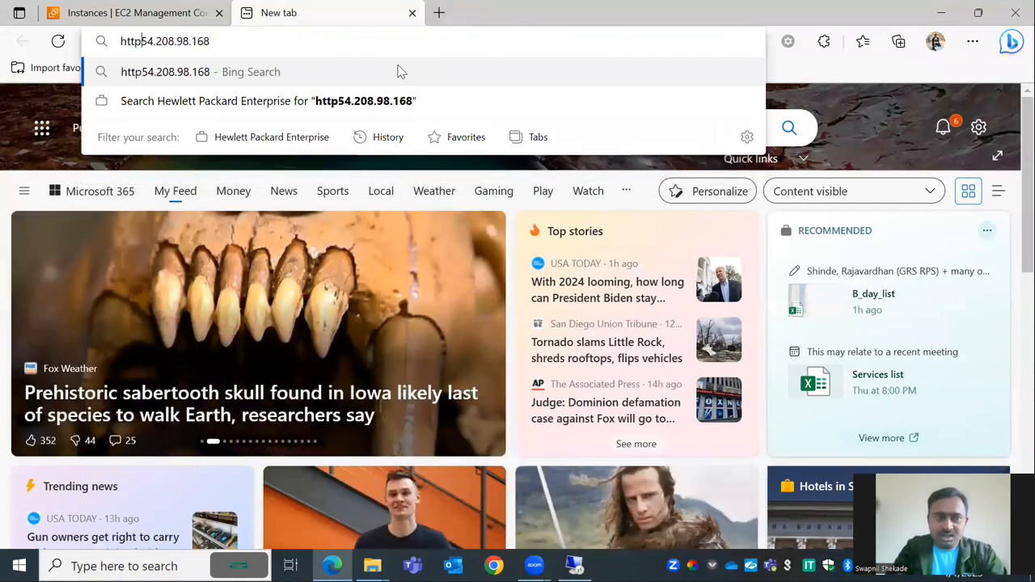
type("://")
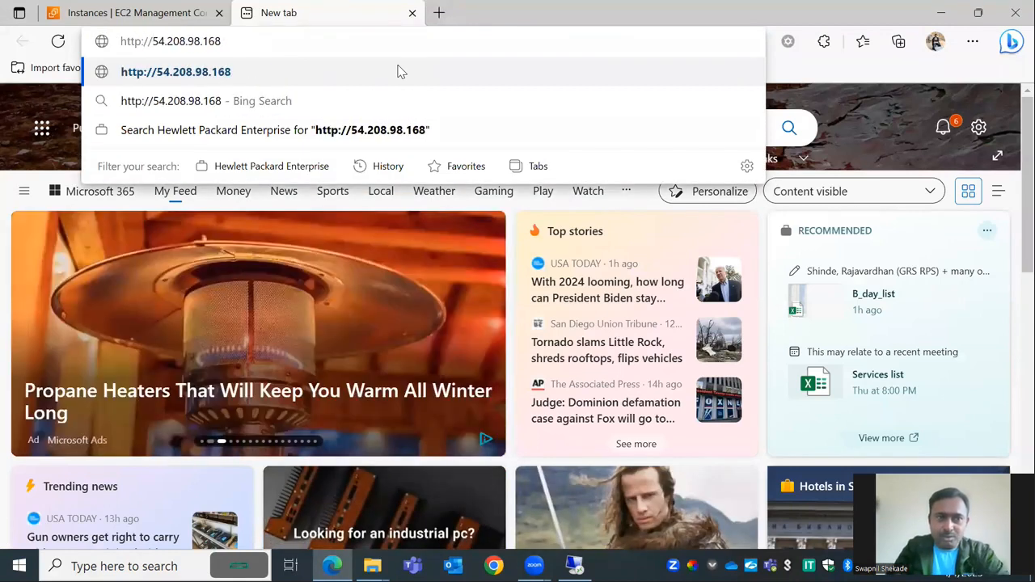
key("Return")
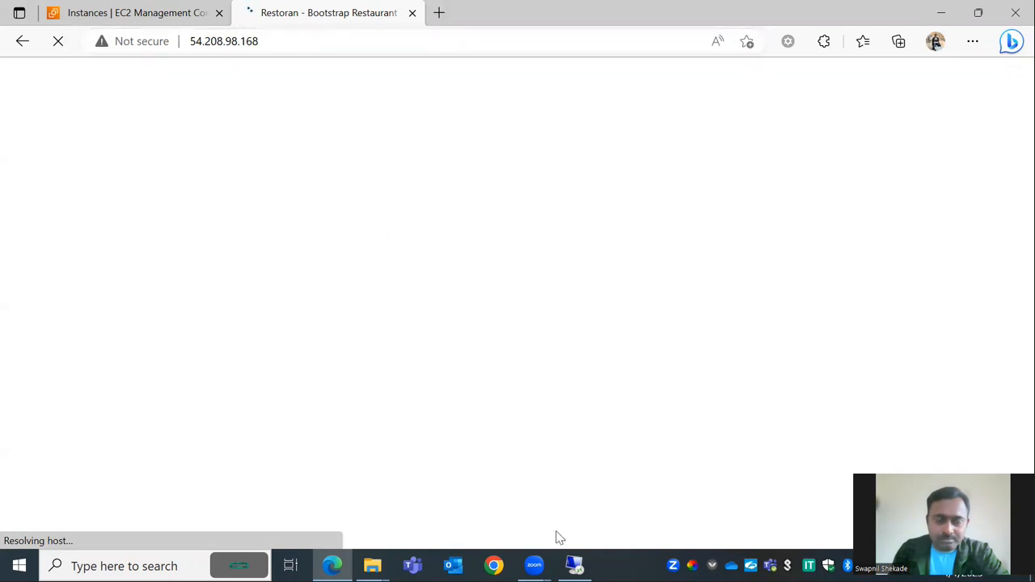
left_click(493, 565)
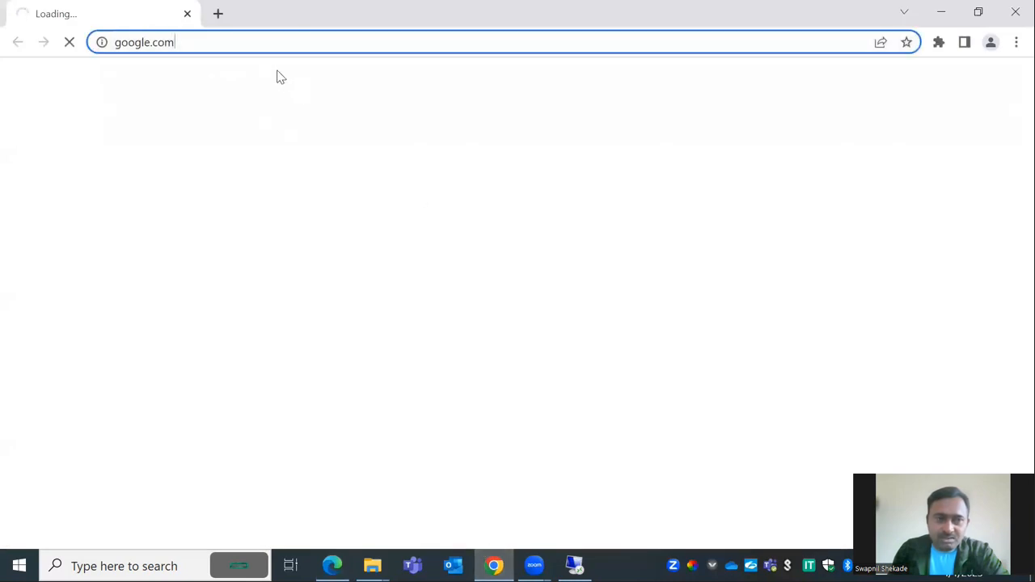
key("ctrl+v")
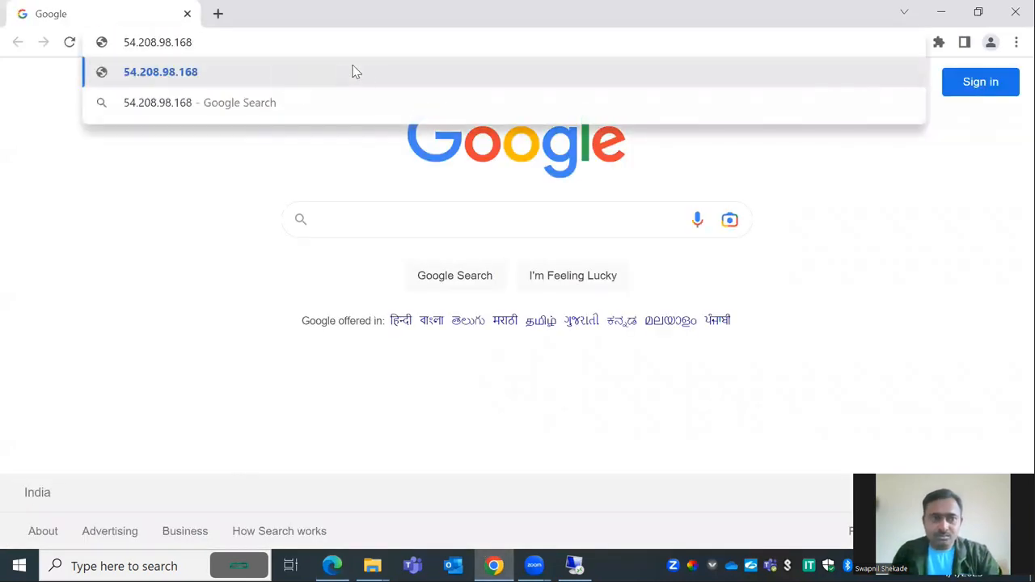
key("Home")
type("http://")
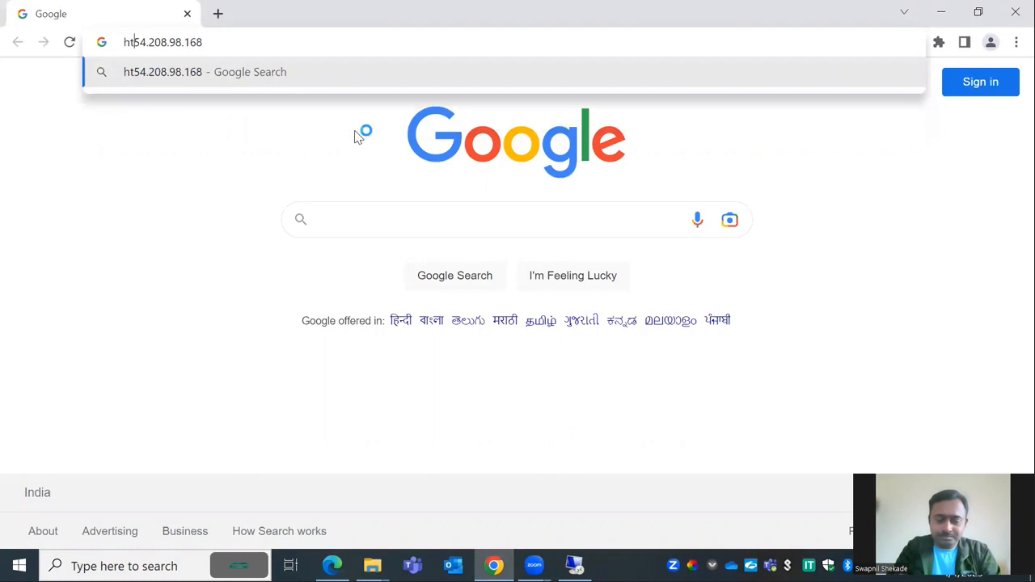
key("Return")
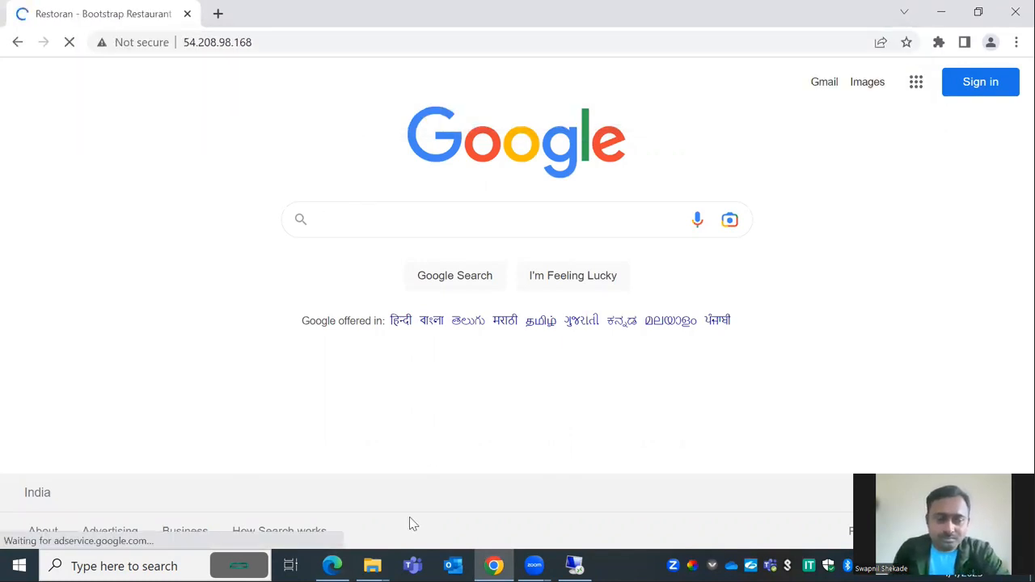
- Switch back to Edge and look over the hosted Restoran homepage, including its banner heading and intro text
left_click(333, 565)
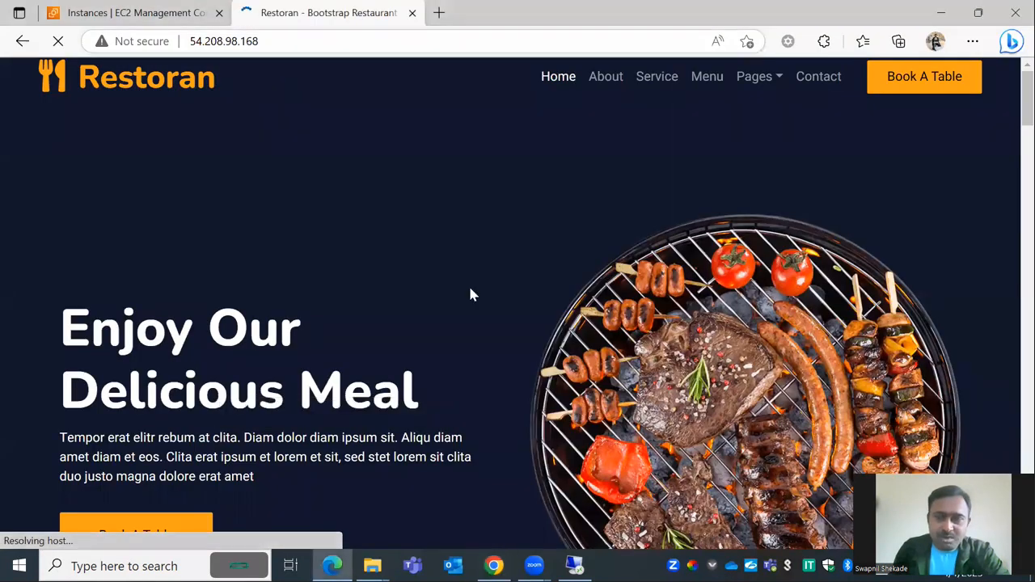
scroll(502, 297, "down", 1)
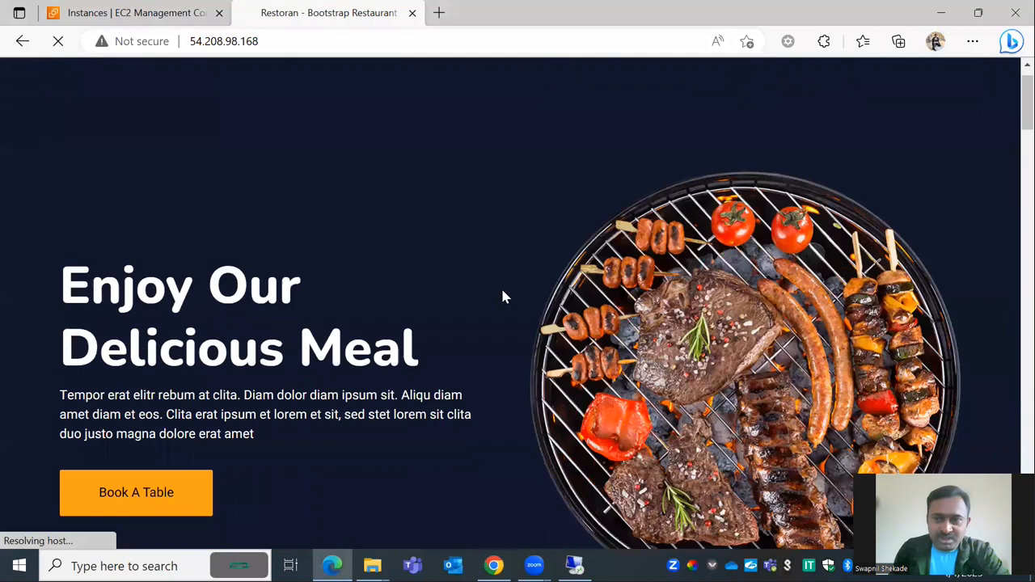
scroll(501, 298, "down", 4)
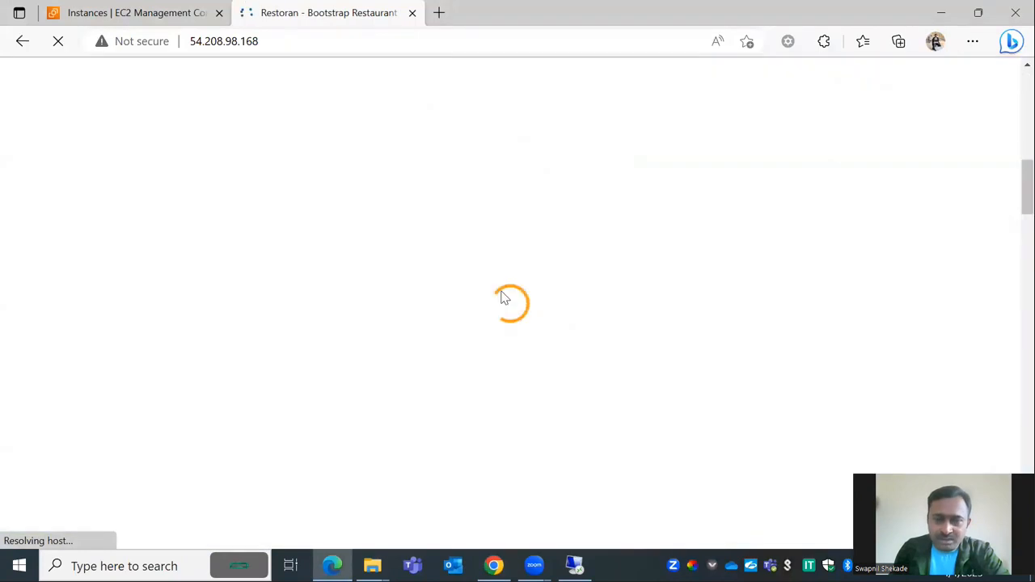
scroll(501, 295, "up", 4)
scroll(357, 293, "up", 4)
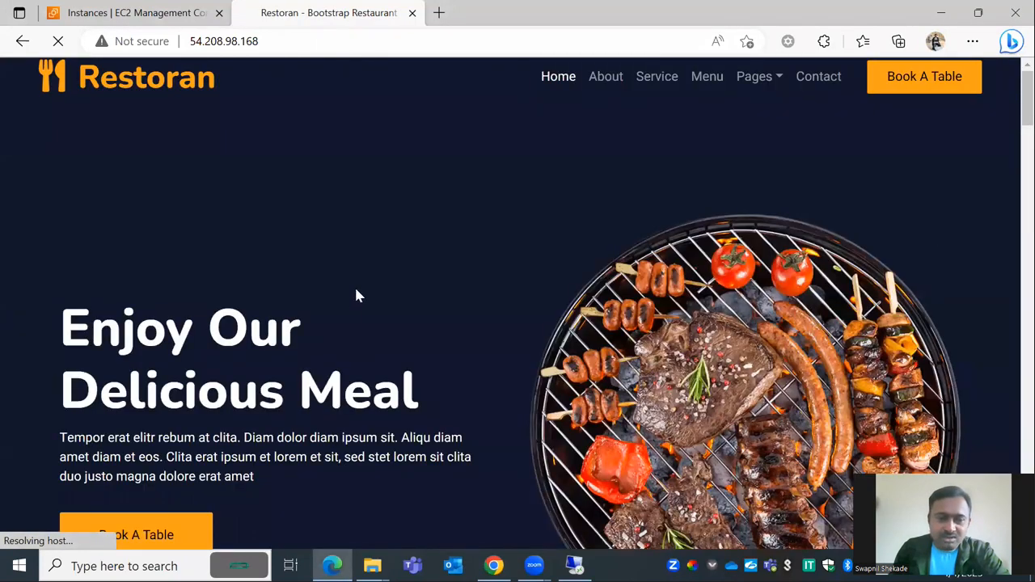
scroll(359, 297, "down", 2)
scroll(354, 291, "up", 2)
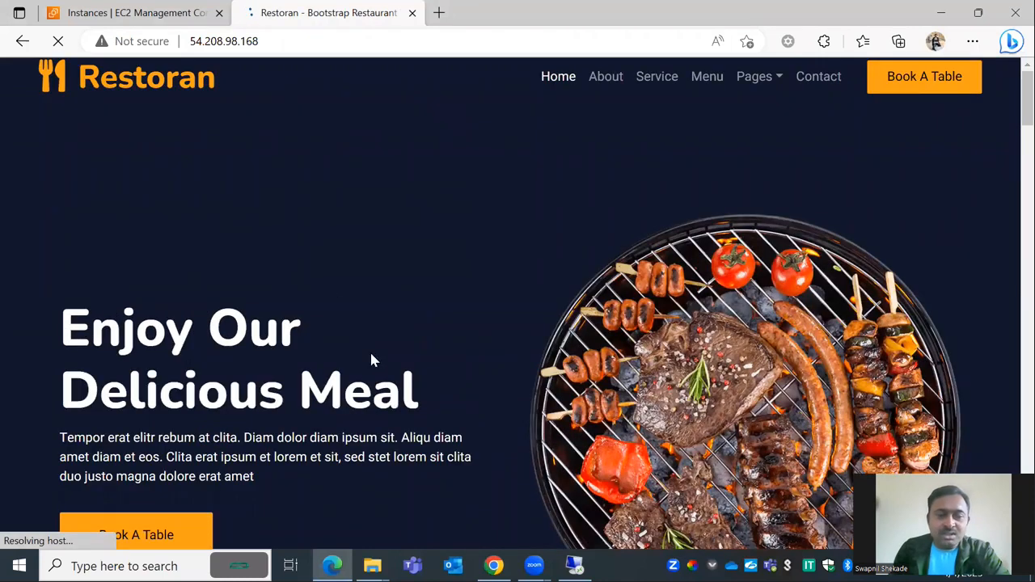
left_click_drag(146, 395, 418, 390)
left_click_drag(452, 438, 463, 438)
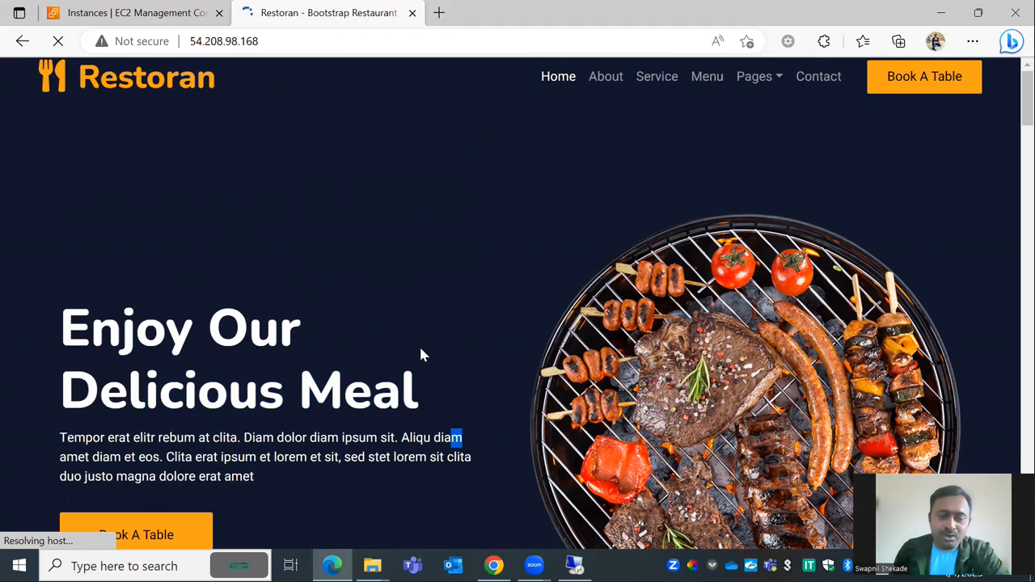
- Check the hosted Restoran homepage in Chrome and close its only tab
mouse_move(494, 566)
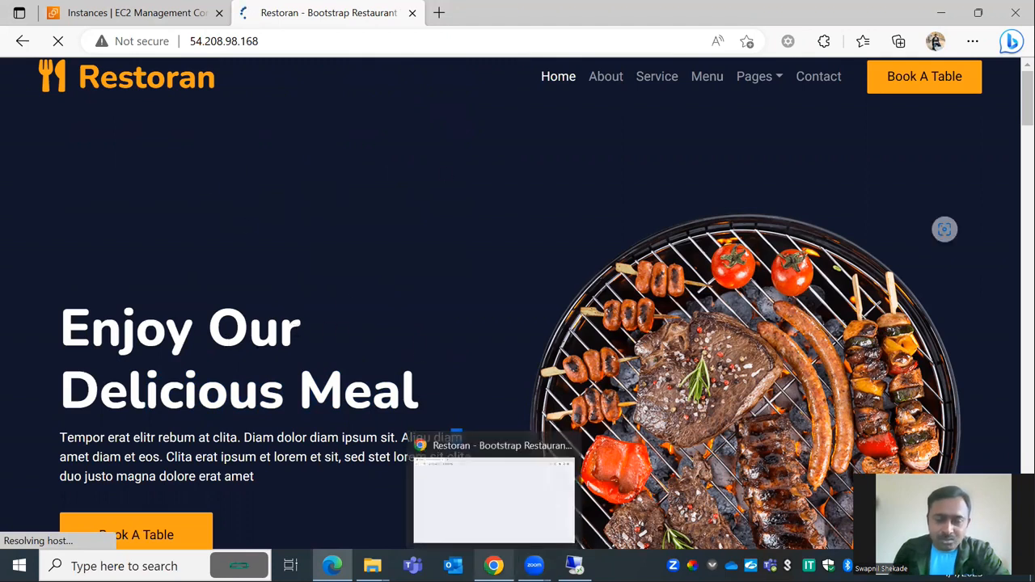
left_click(483, 492)
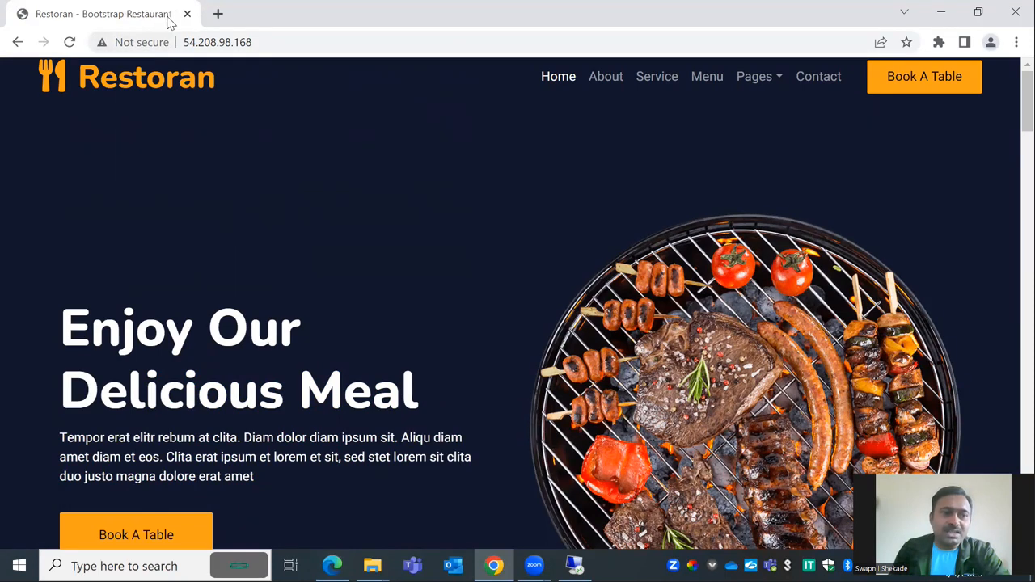
left_click(187, 14)
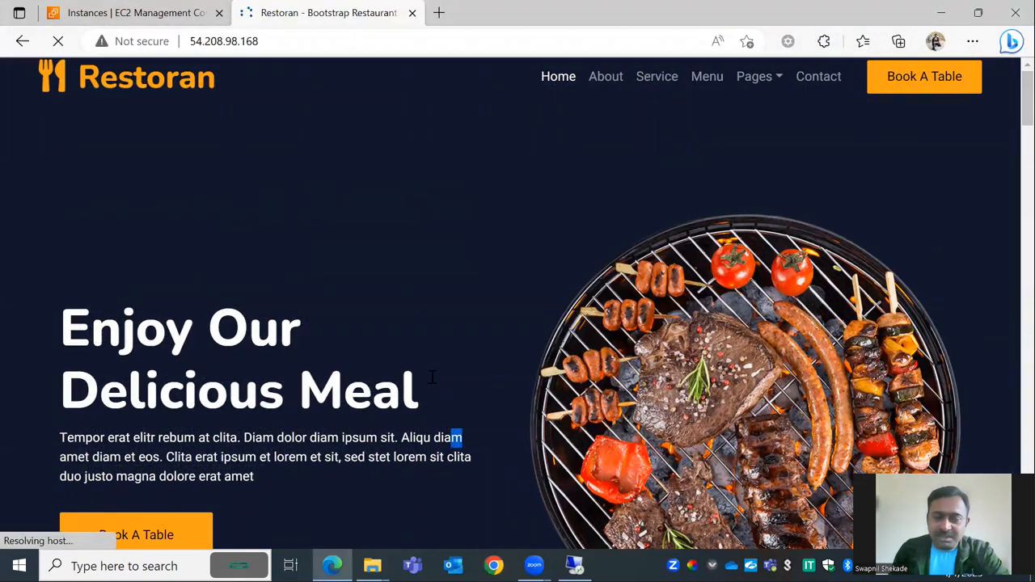
scroll(431, 378, "down", 1)
scroll(431, 380, "down", 4)
scroll(431, 382, "up", 4)
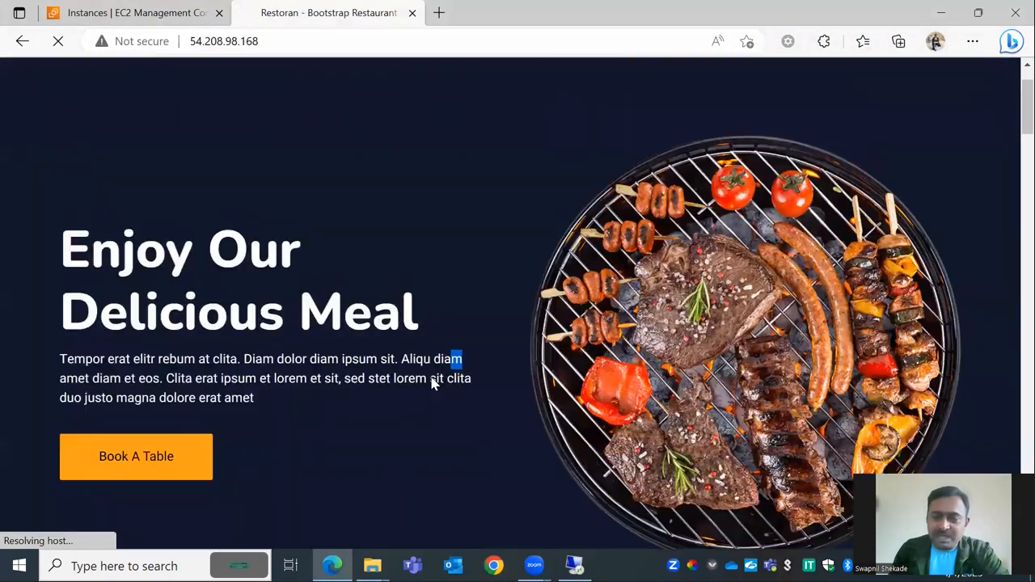
scroll(431, 381, "up", 1)
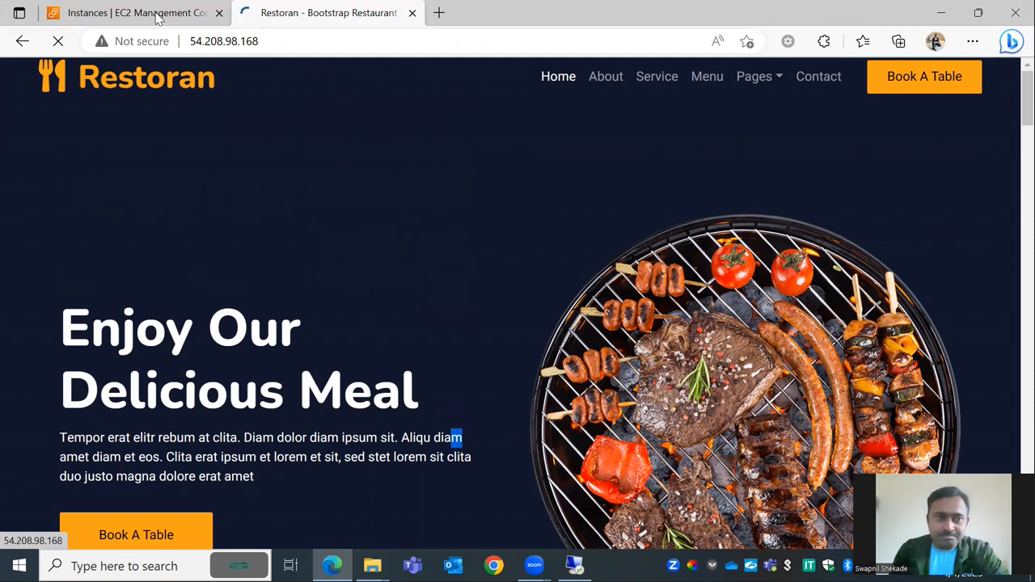
- Return to the EC2 Instances list with the running webserver instance selected, and disconnect its Remote Desktop session
left_click(130, 12)
left_click(195, 181)
left_click(195, 181)
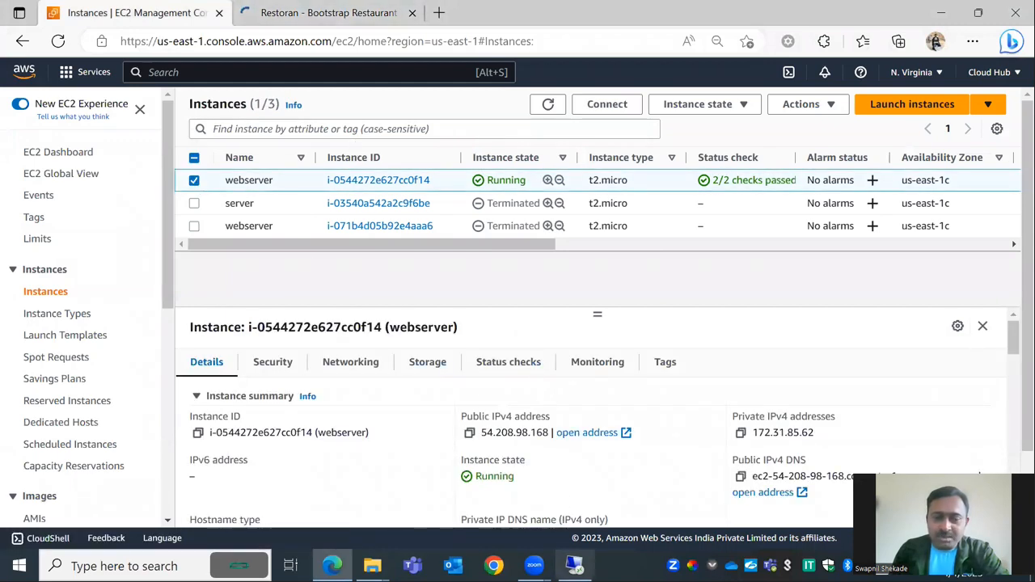
left_click(574, 567)
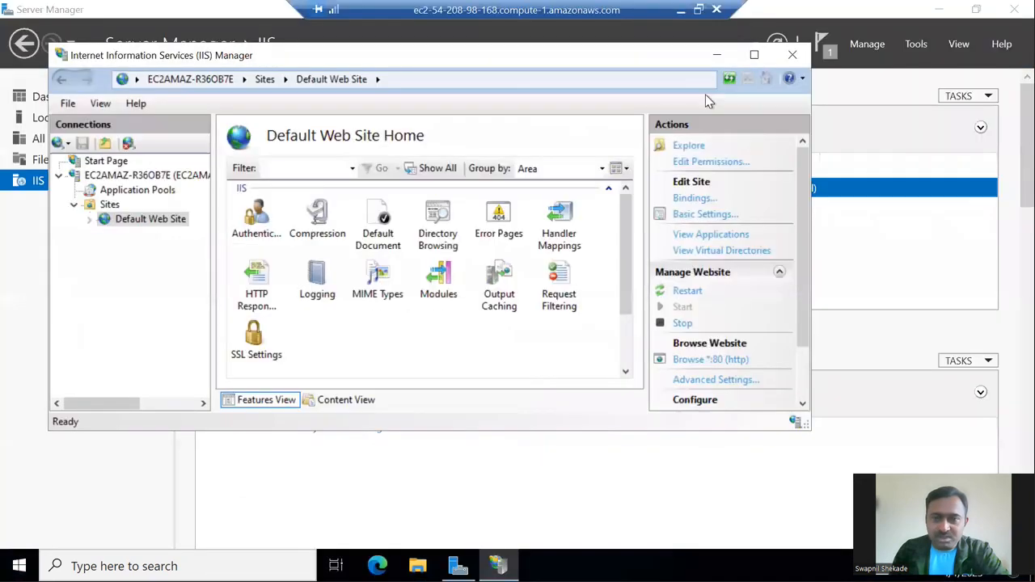
left_click(716, 9)
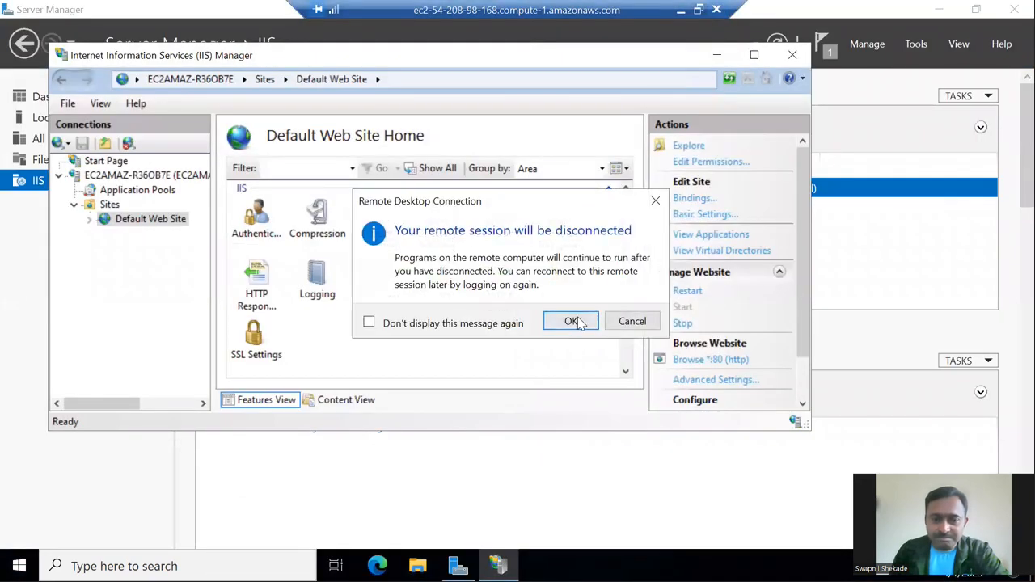
left_click(571, 321)
- Check the hosted Restoran site in Edge with the remote session closed
left_click(324, 13)
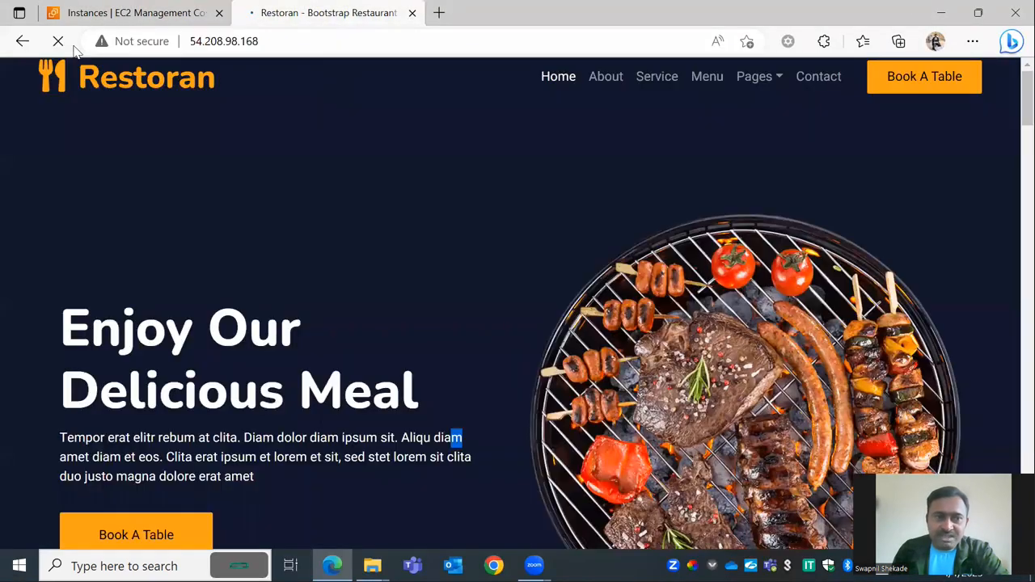
right_click(259, 8)
left_click(314, 70)
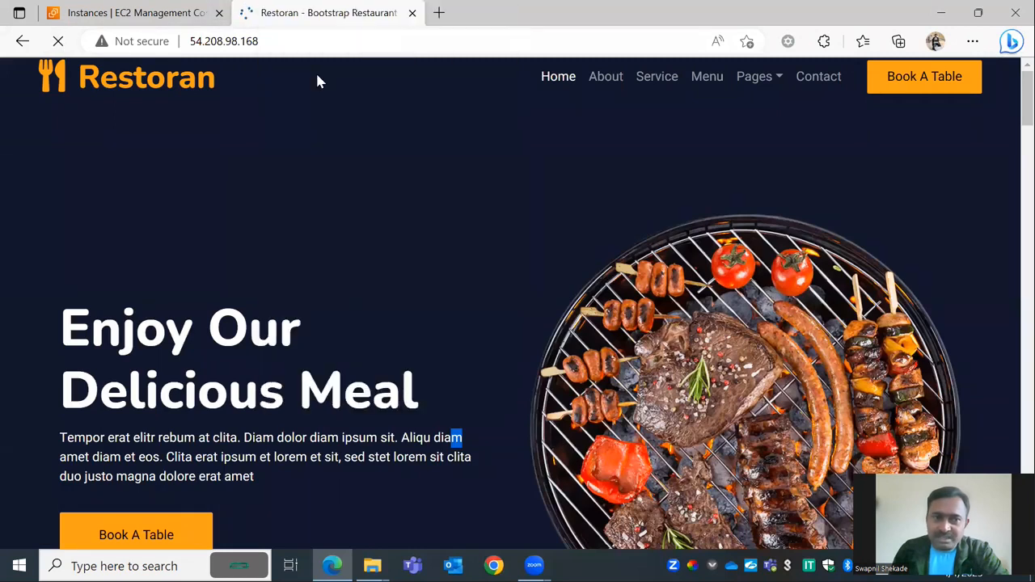
- Terminate the running webserver instance in the EC2 Instances list and confirm the termination
left_click(148, 12)
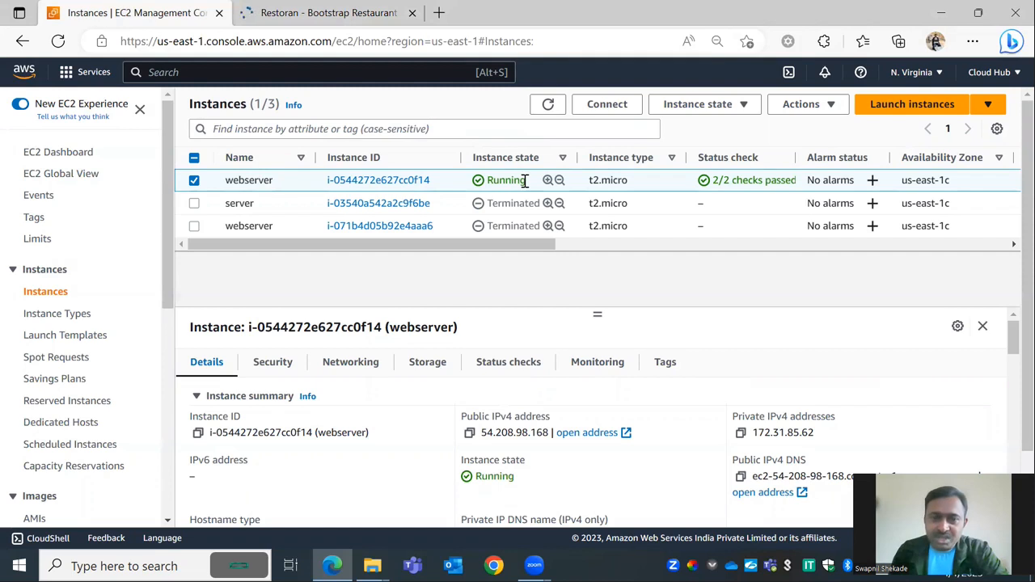
left_click(701, 104)
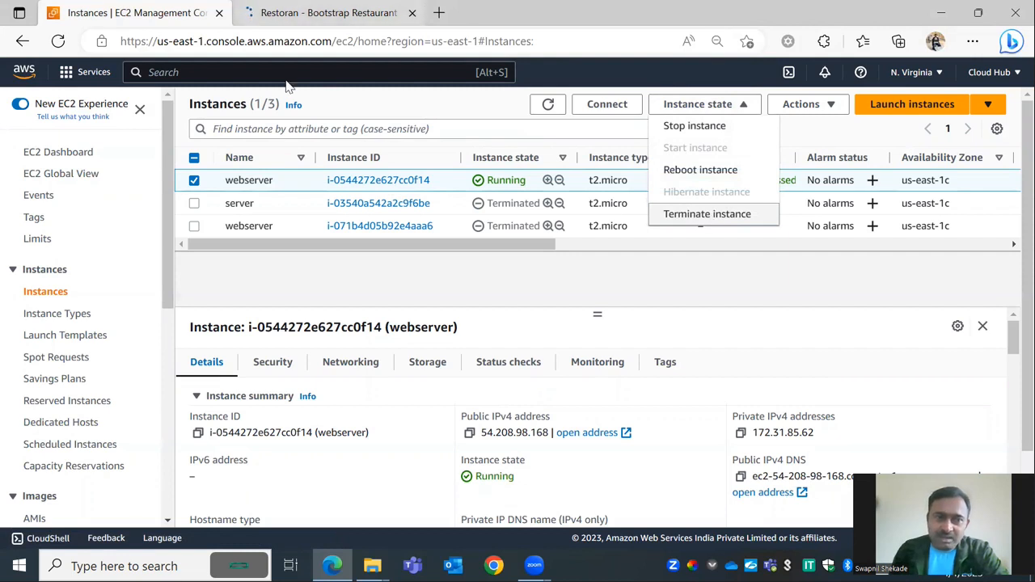
left_click(308, 13)
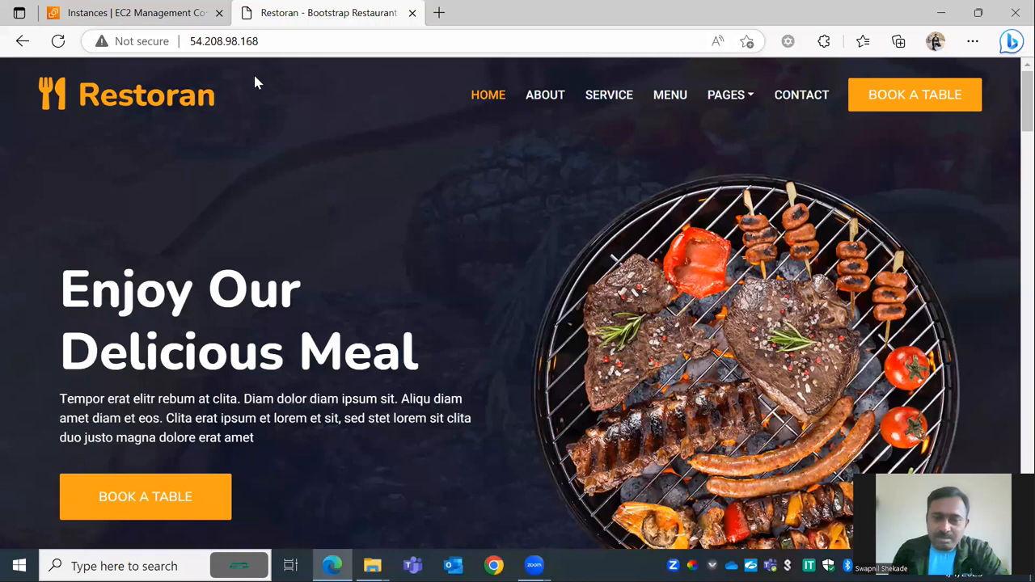
left_click(137, 13)
left_click(704, 104)
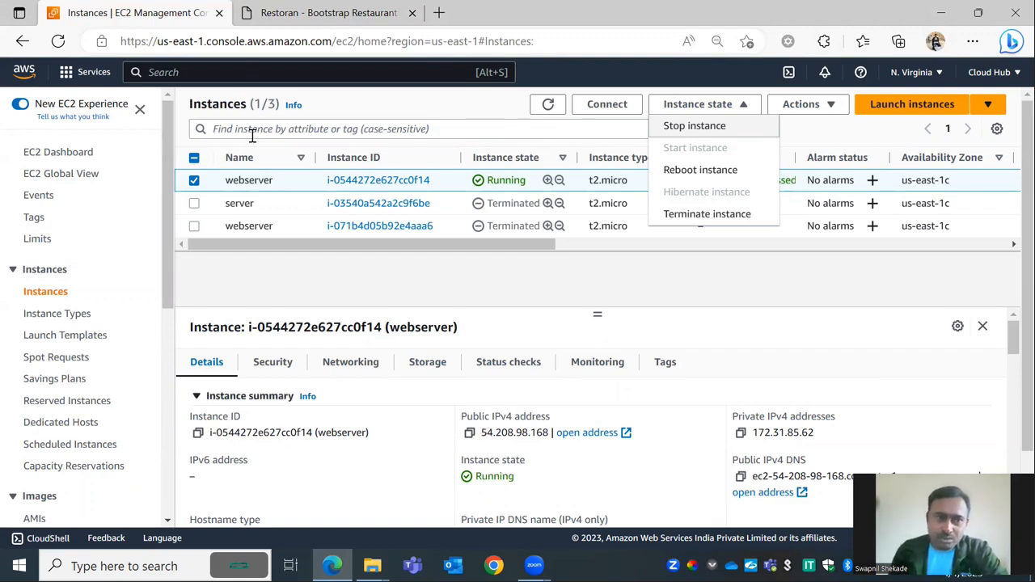
left_click(323, 13)
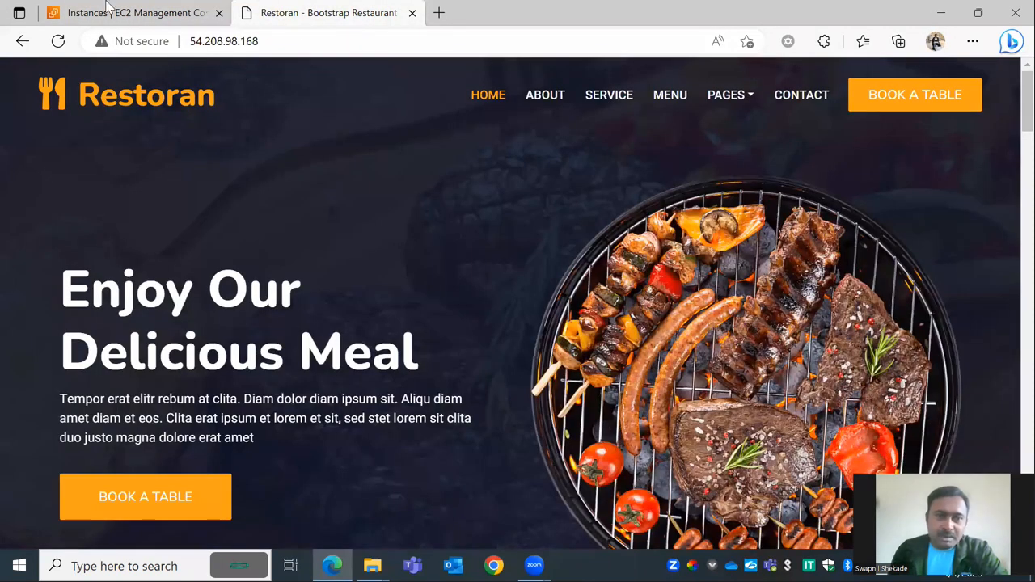
left_click(106, 10)
key("ctrl+Tab")
key("ctrl+Tab")
left_click(709, 221)
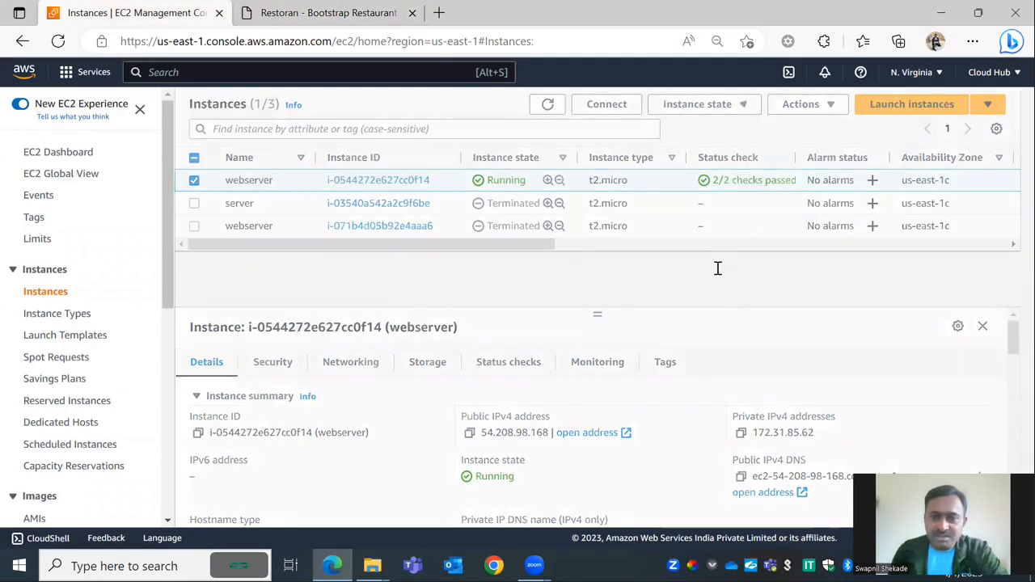
left_click(767, 411)
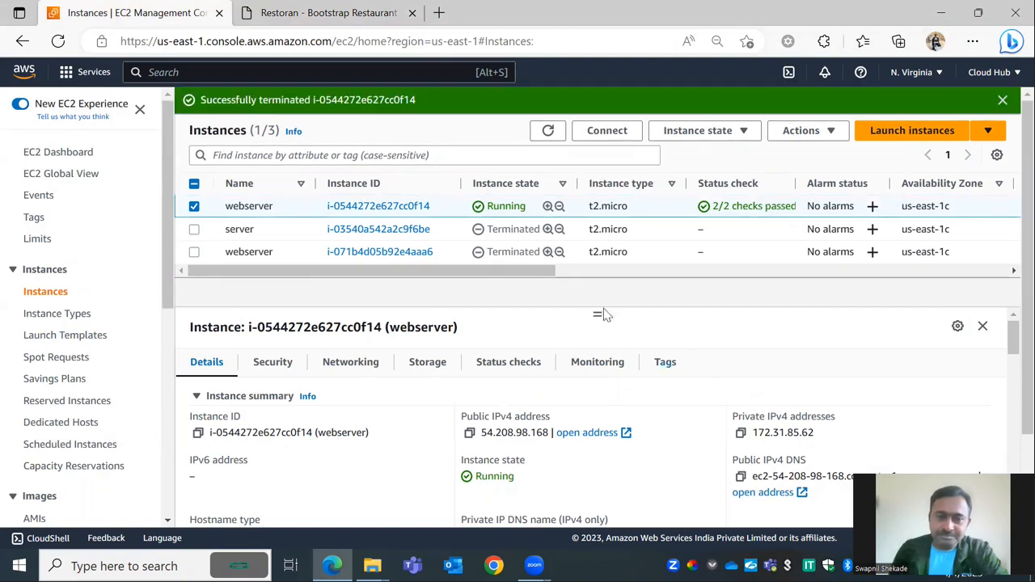
- Refresh the EC2 Instances list to check the webserver's state, and reload the hosted Restoran site
left_click(548, 131)
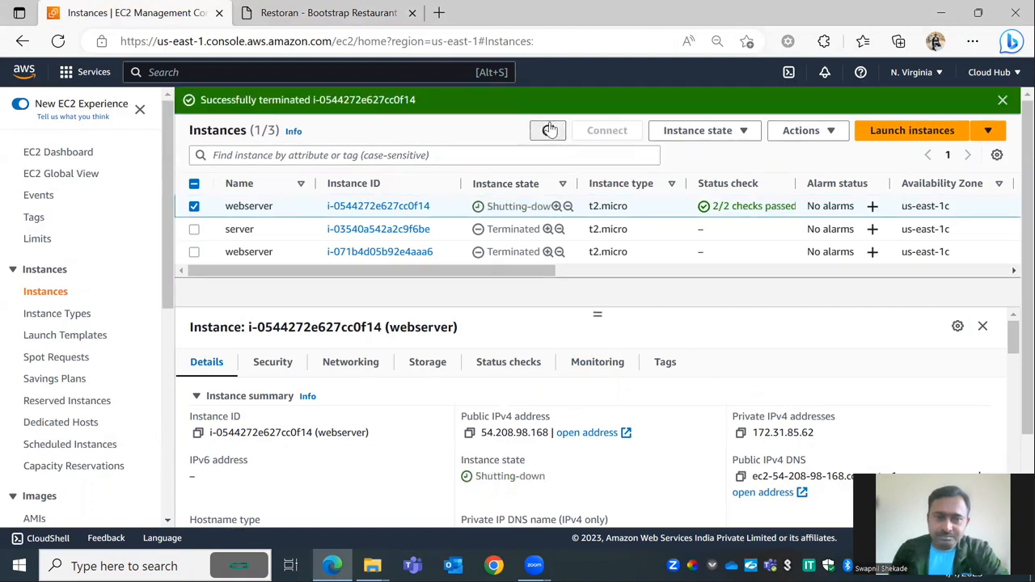
left_click(550, 130)
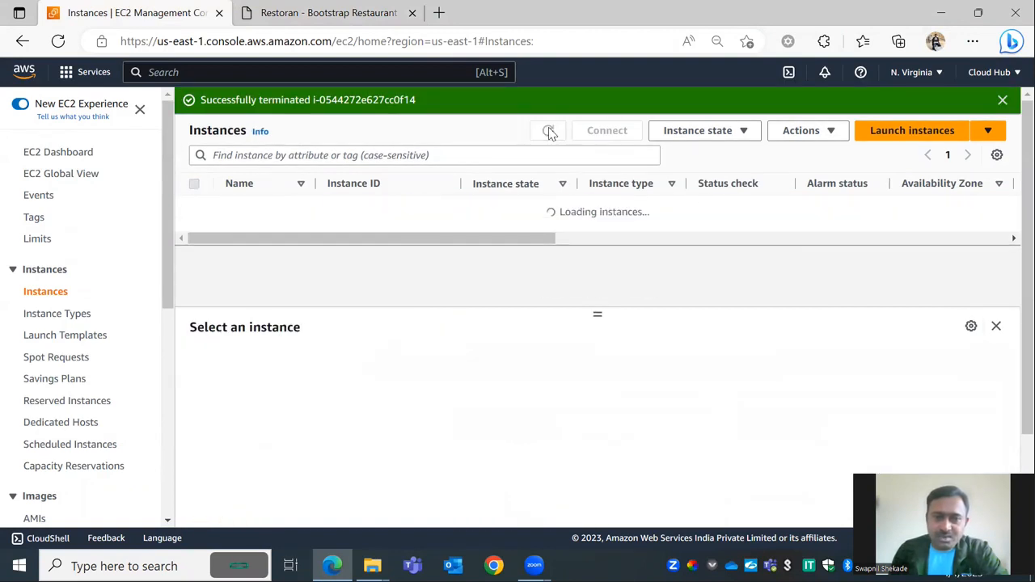
left_click(548, 130)
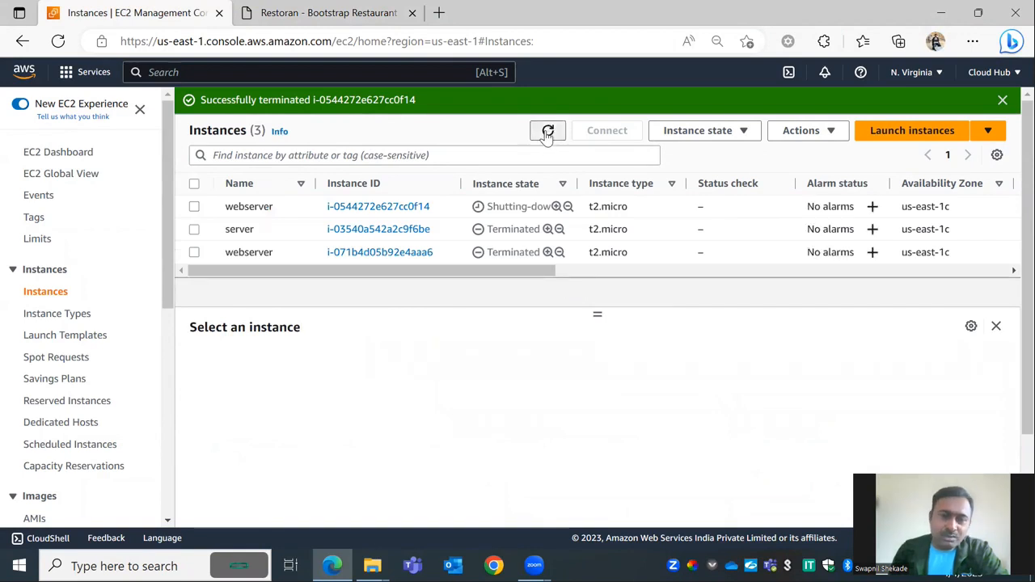
left_click(325, 12)
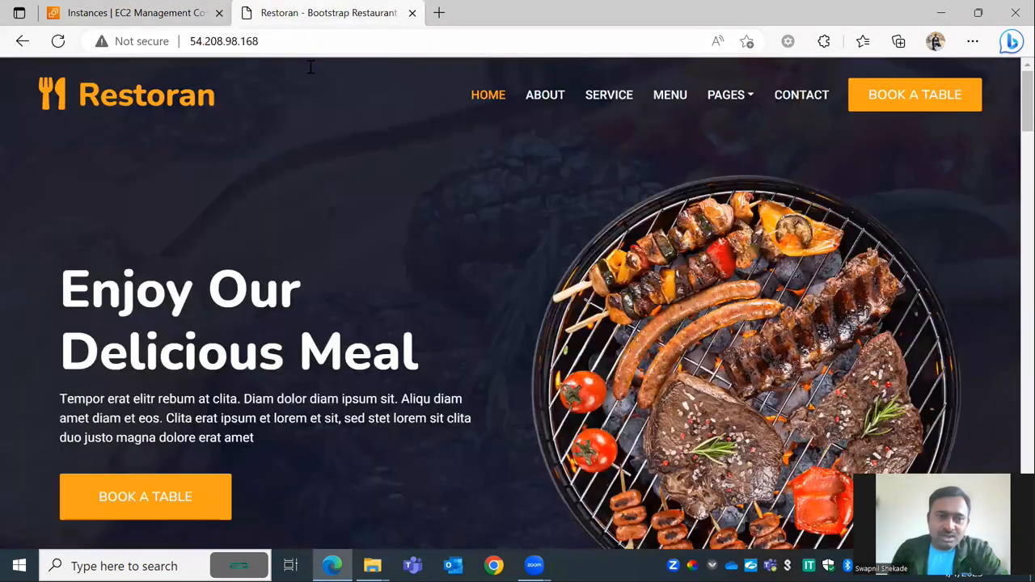
left_click(55, 41)
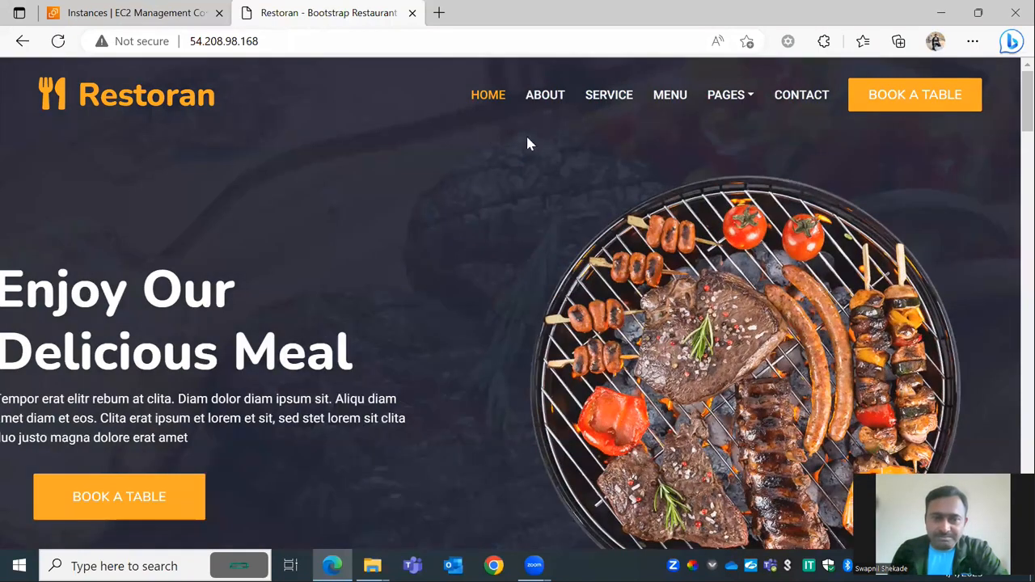
- Refresh the EC2 Instances list repeatedly to recheck the terminated webserver's state, and reload the site at 54.208.98.168
key("ctrl+Tab")
left_click(547, 131)
left_click(545, 133)
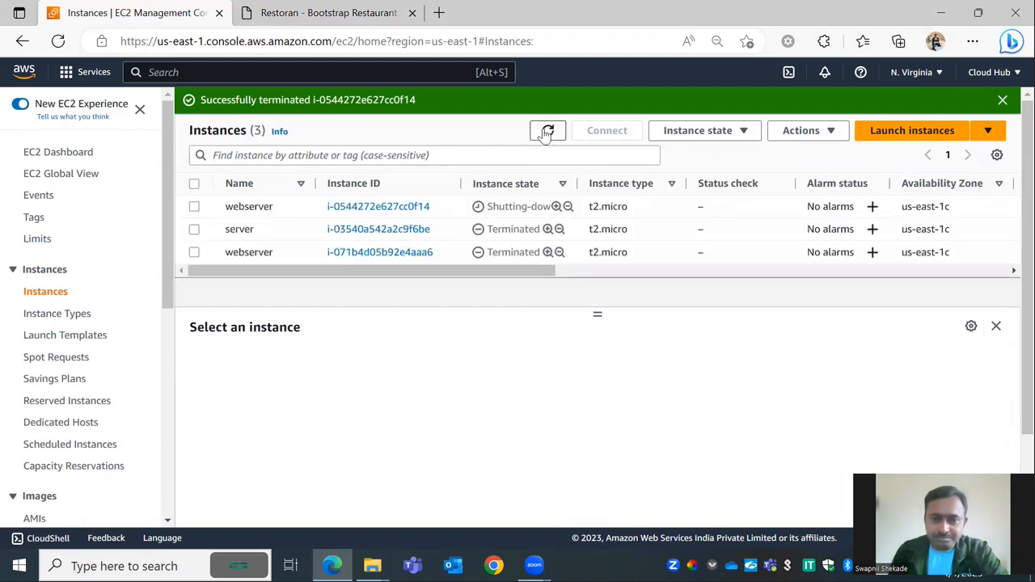
left_click(548, 133)
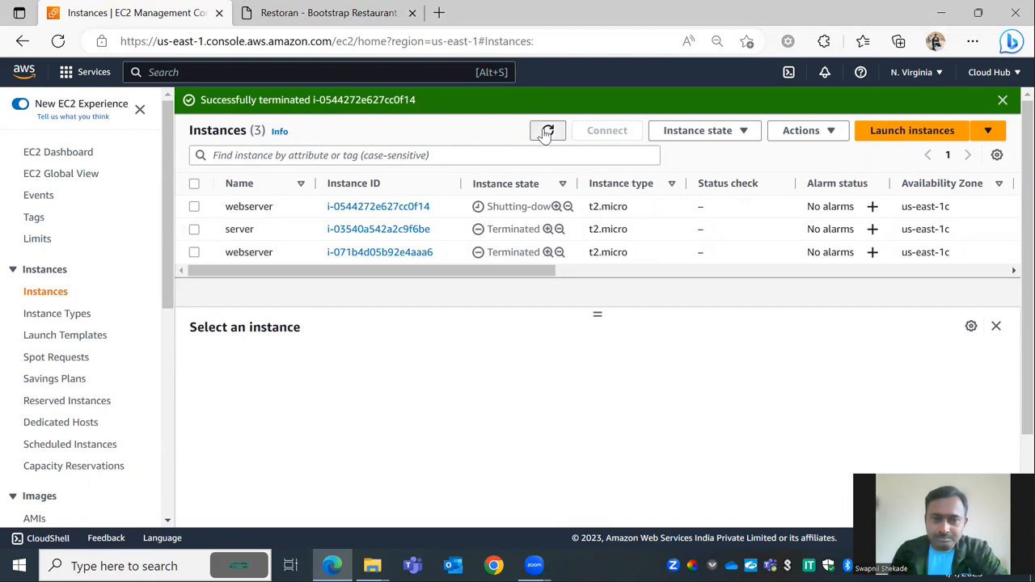
key("ctrl+Tab")
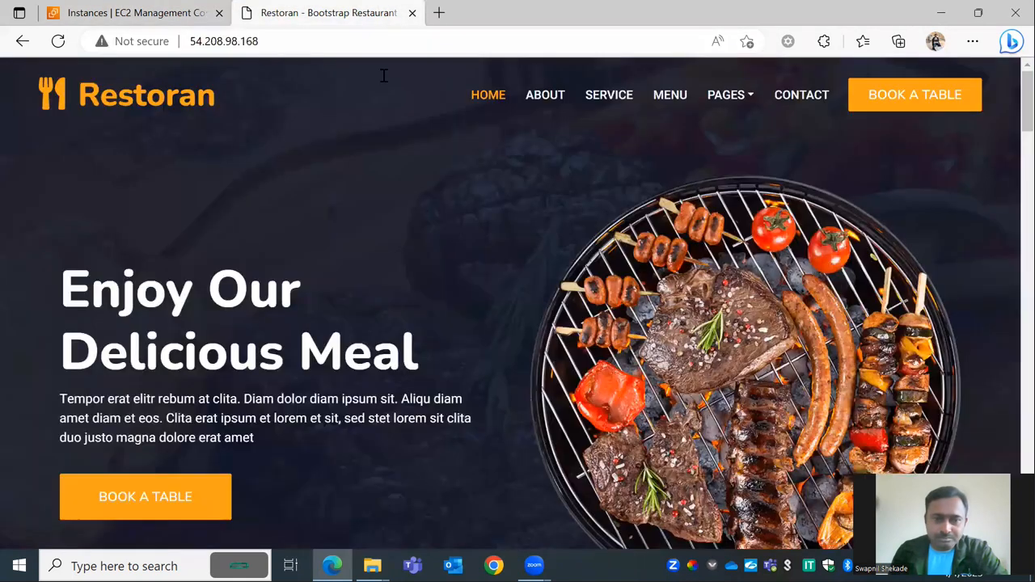
left_click(58, 42)
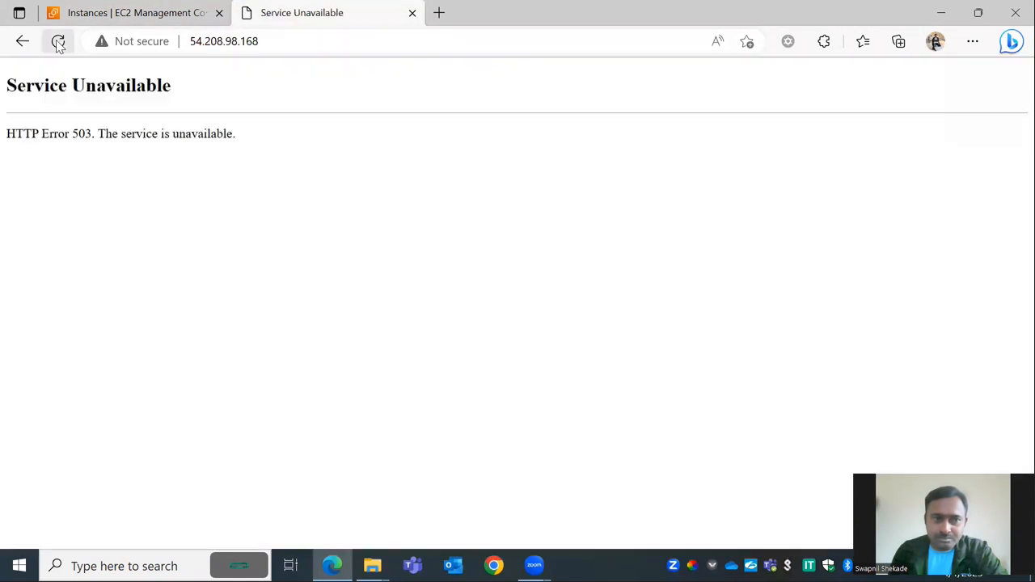
- Compare the webserver's refreshed instance state in the EC2 console with the response of the page at its public IP
key("ctrl+Tab")
left_click(547, 133)
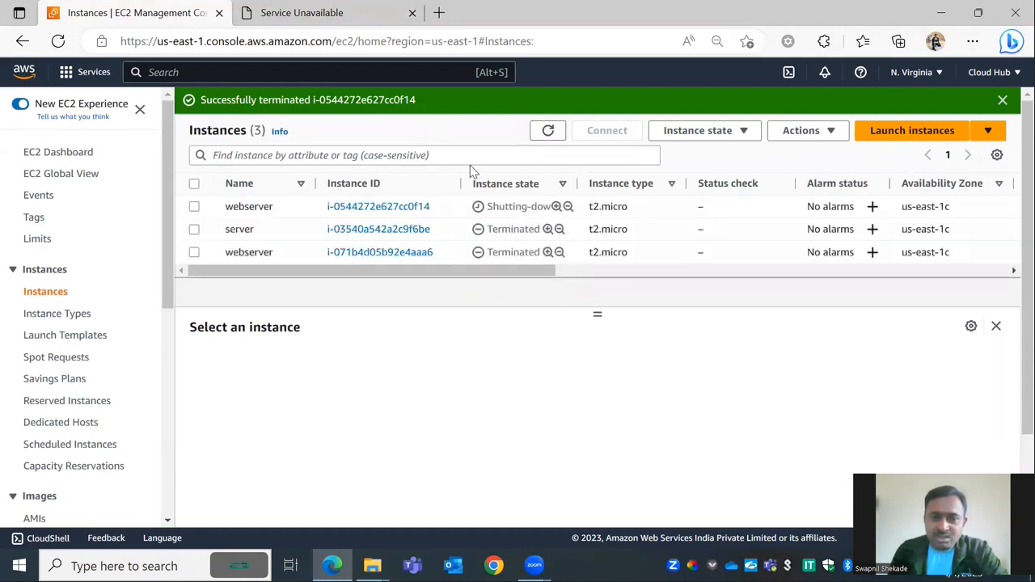
key("ctrl+Tab")
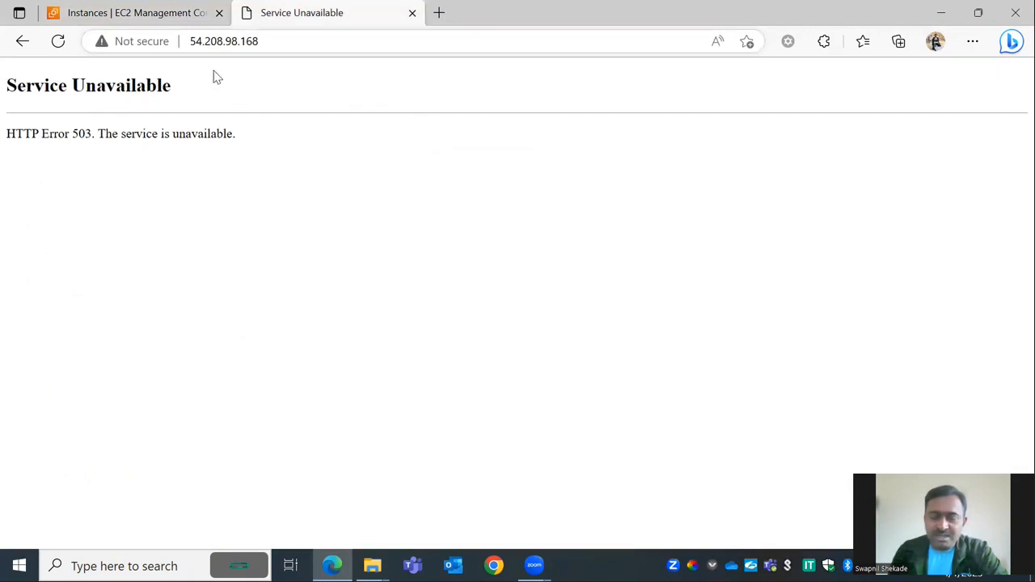
left_click(144, 14)
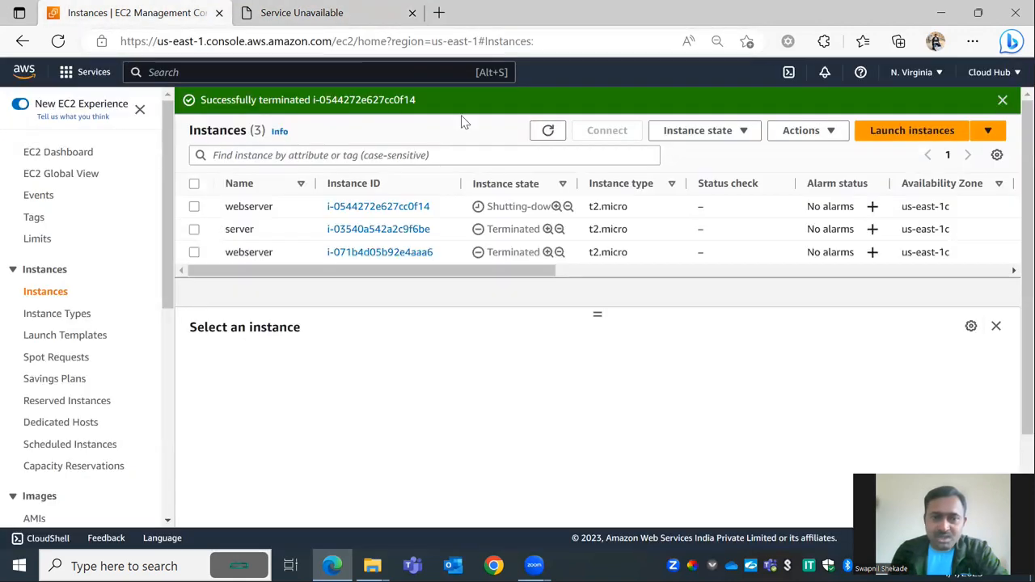
left_click(546, 131)
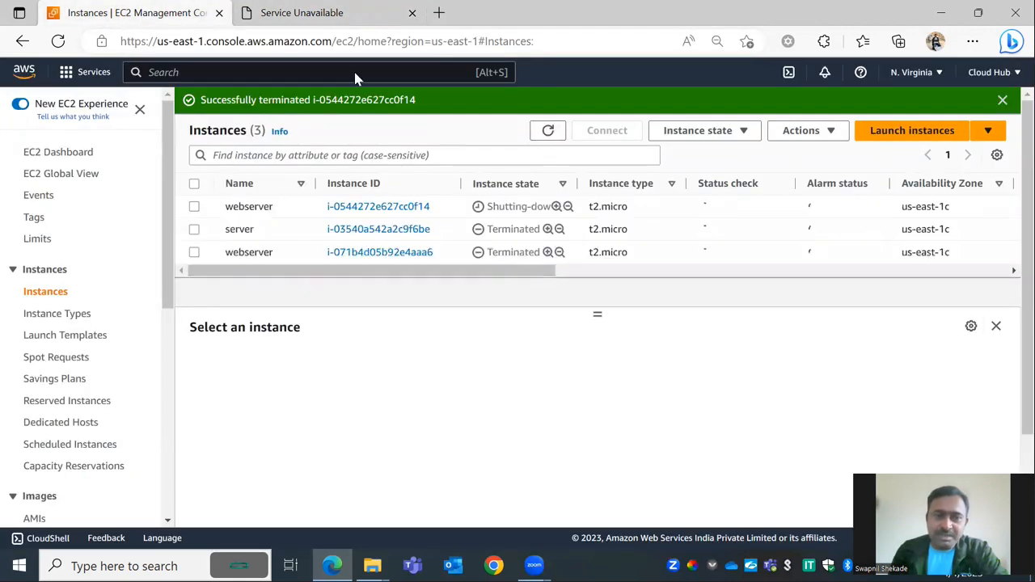
left_click(316, 13)
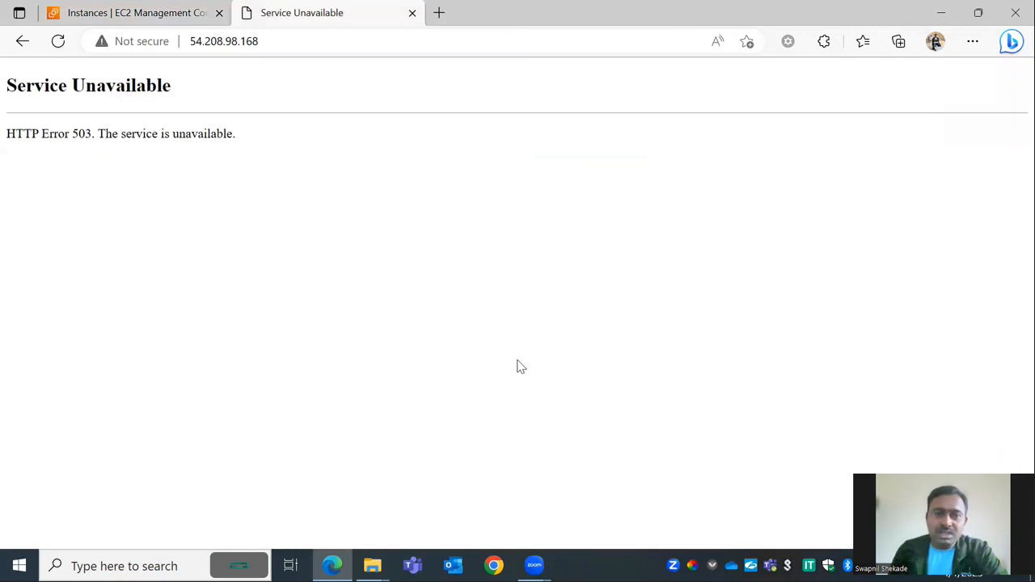
left_click(165, 17)
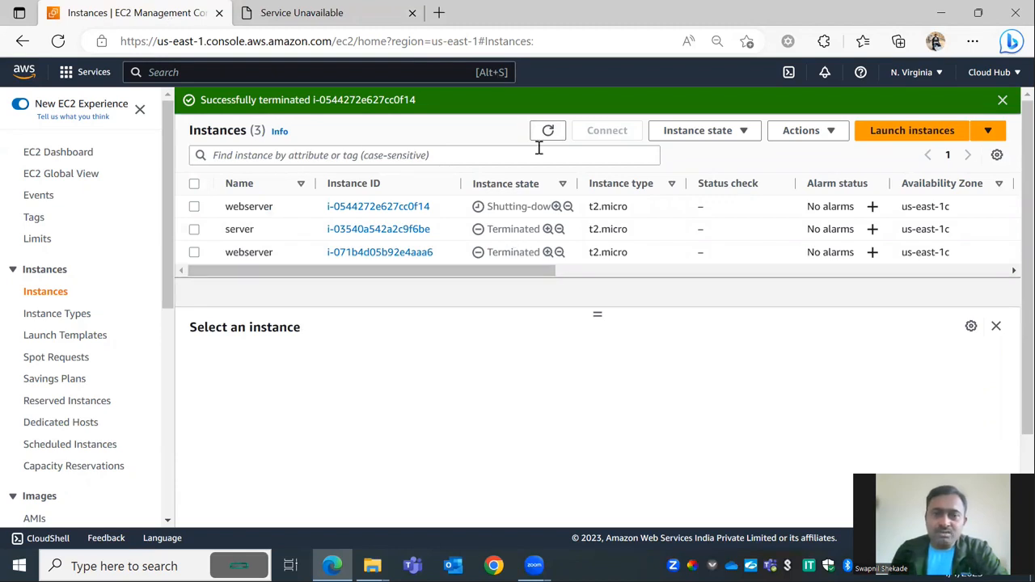
left_click(307, 12)
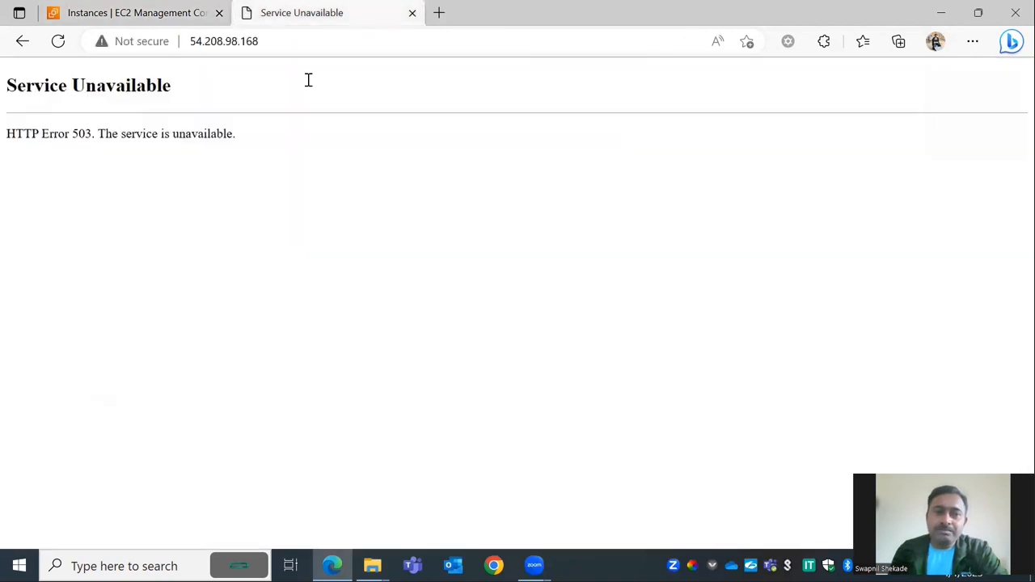